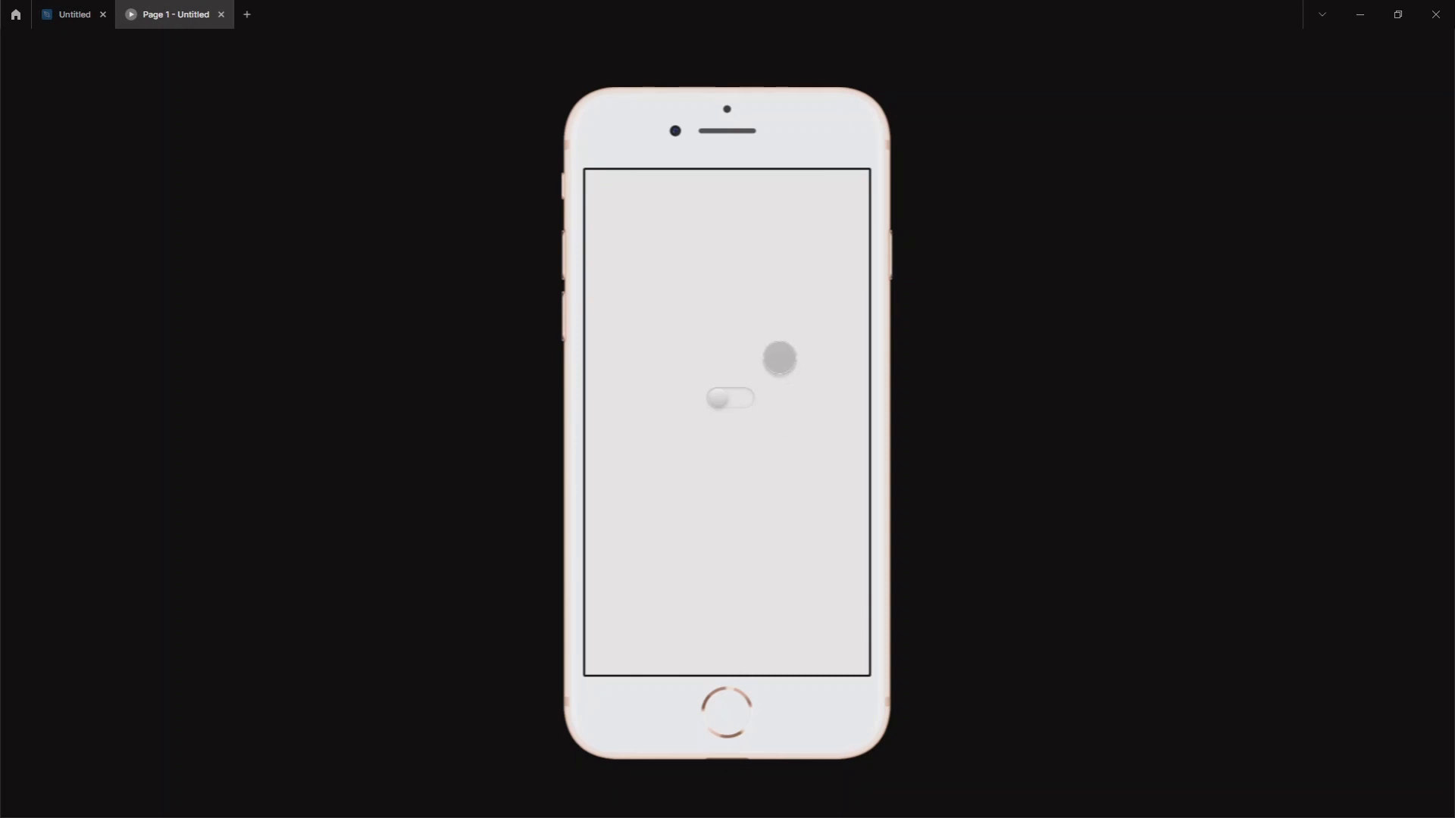
Test the light and dark toggle several times in the prototype preview and close the preview
{"action": "left_click", "coordinate": [732, 399]}
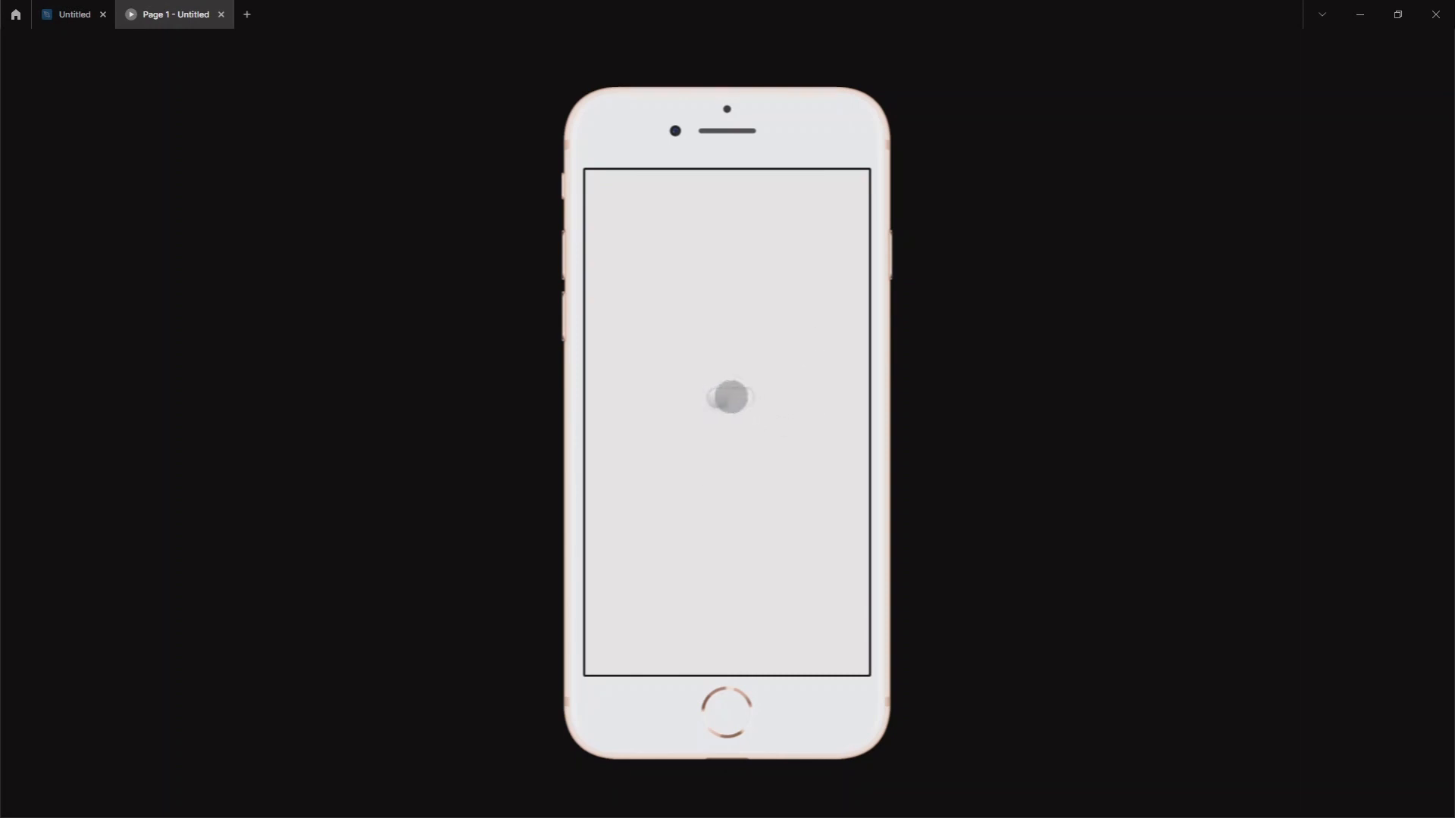
{"action": "left_click", "coordinate": [735, 398]}
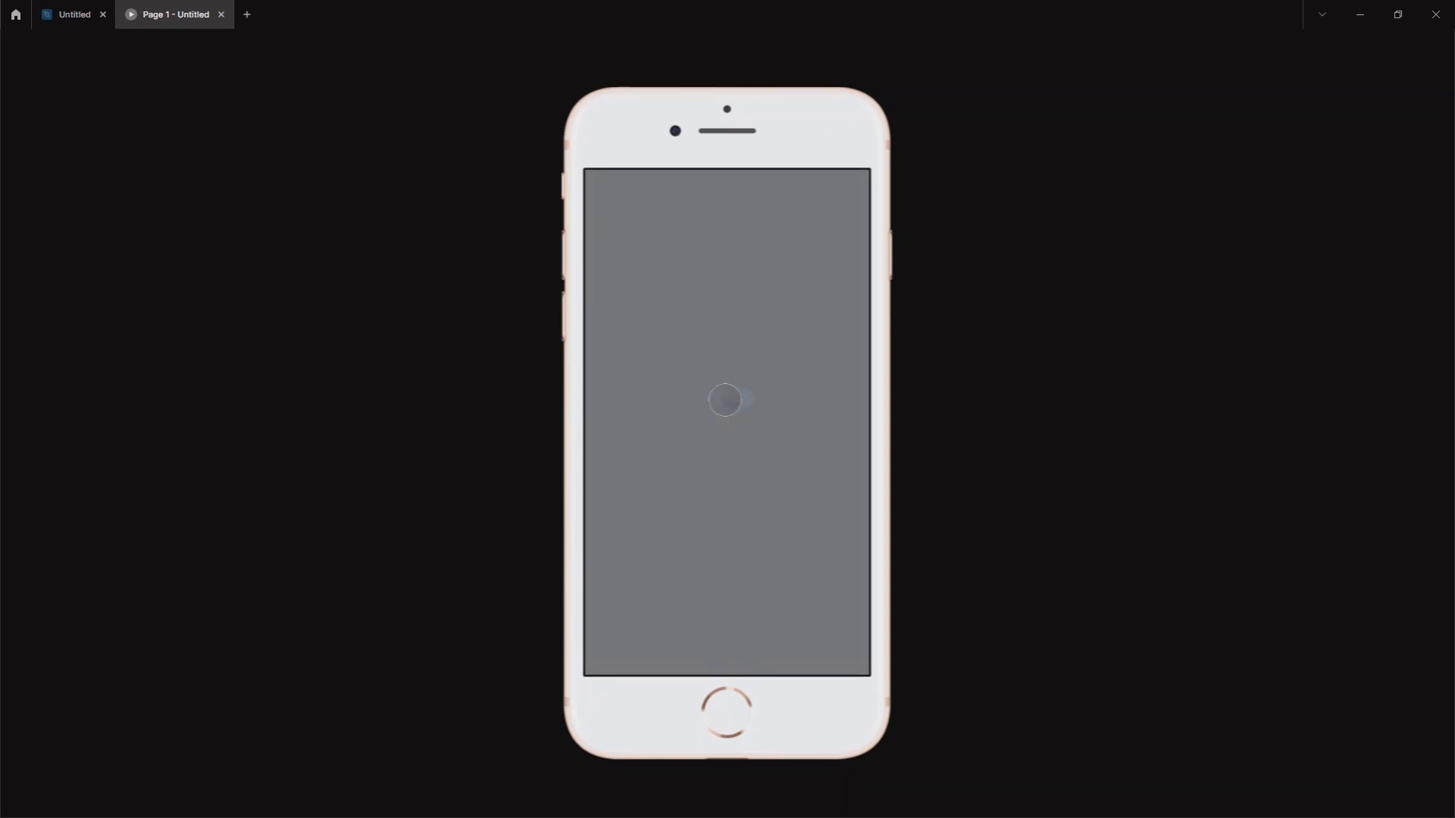
{"action": "left_click", "coordinate": [713, 400]}
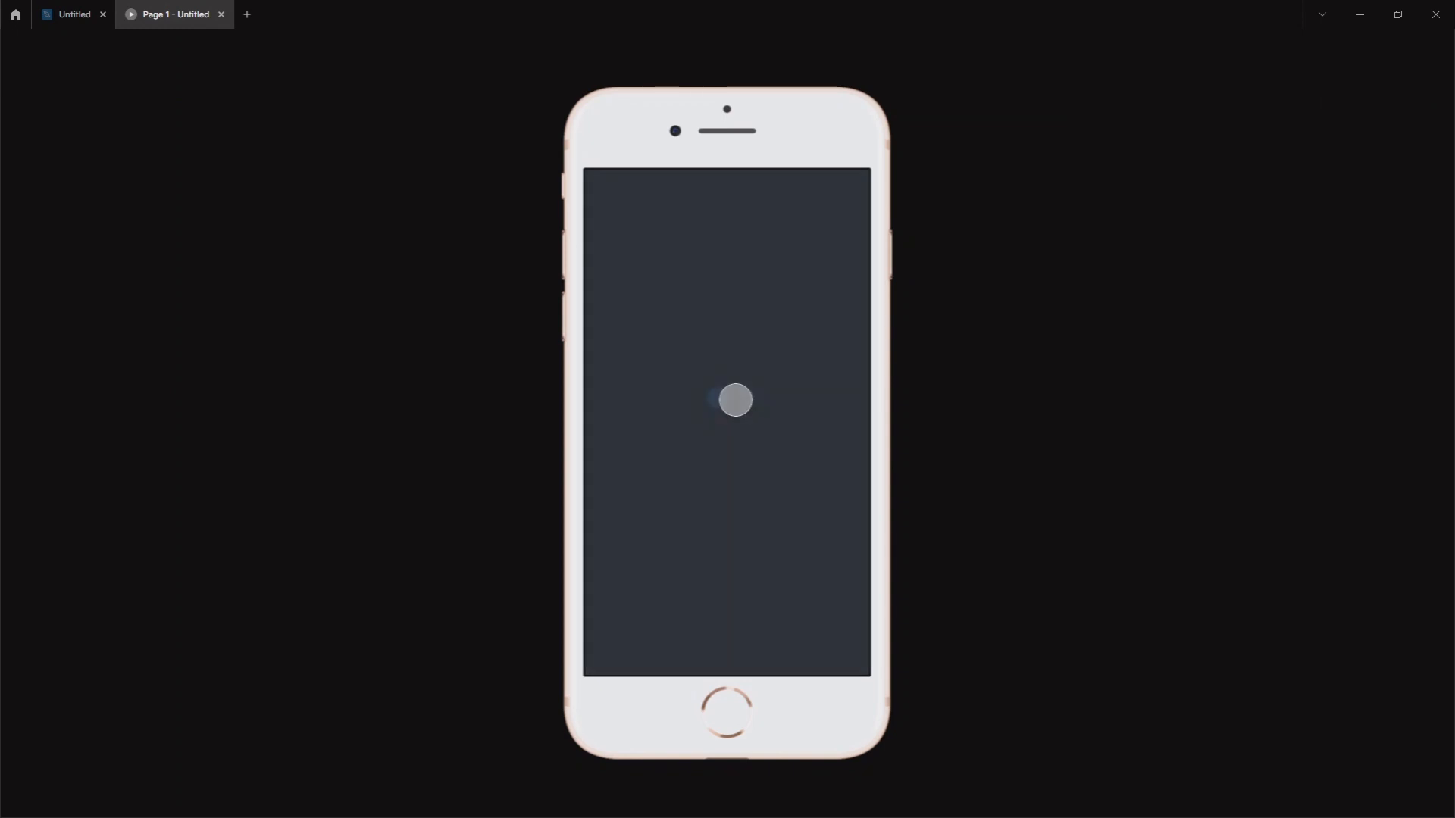
{"action": "left_click", "coordinate": [734, 397]}
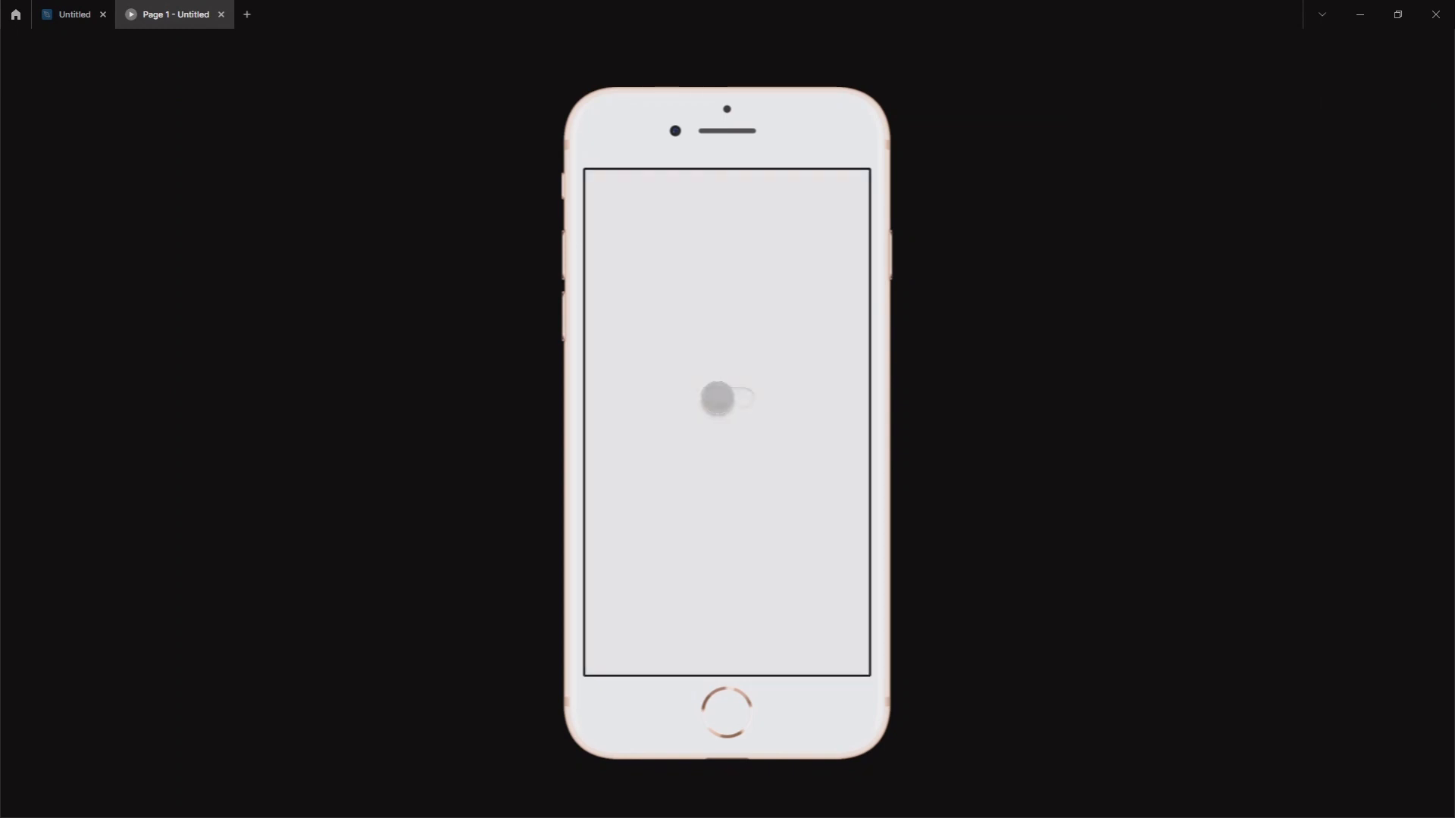
{"action": "left_click", "coordinate": [718, 397]}
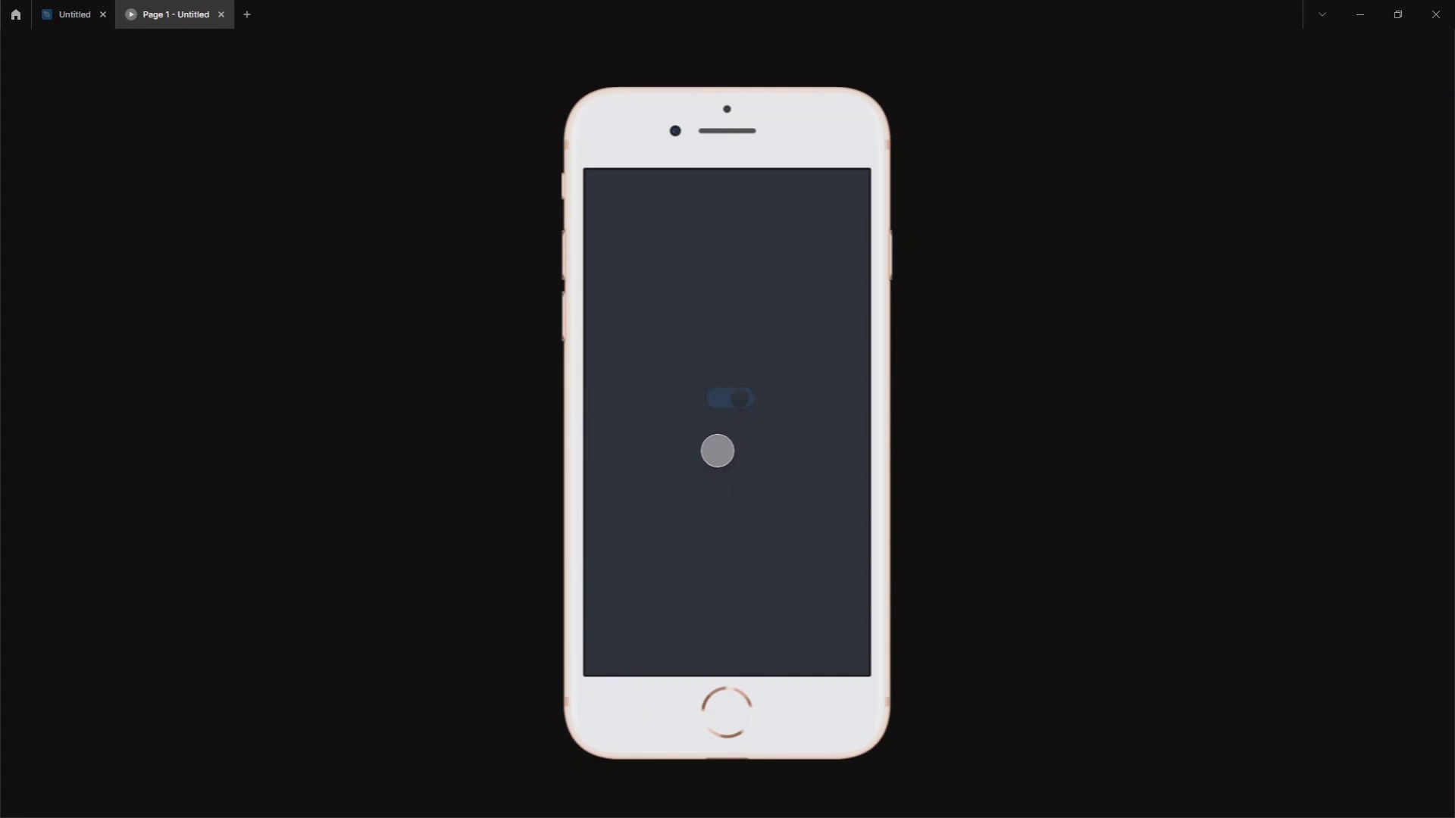
{"action": "left_click", "coordinate": [222, 14]}
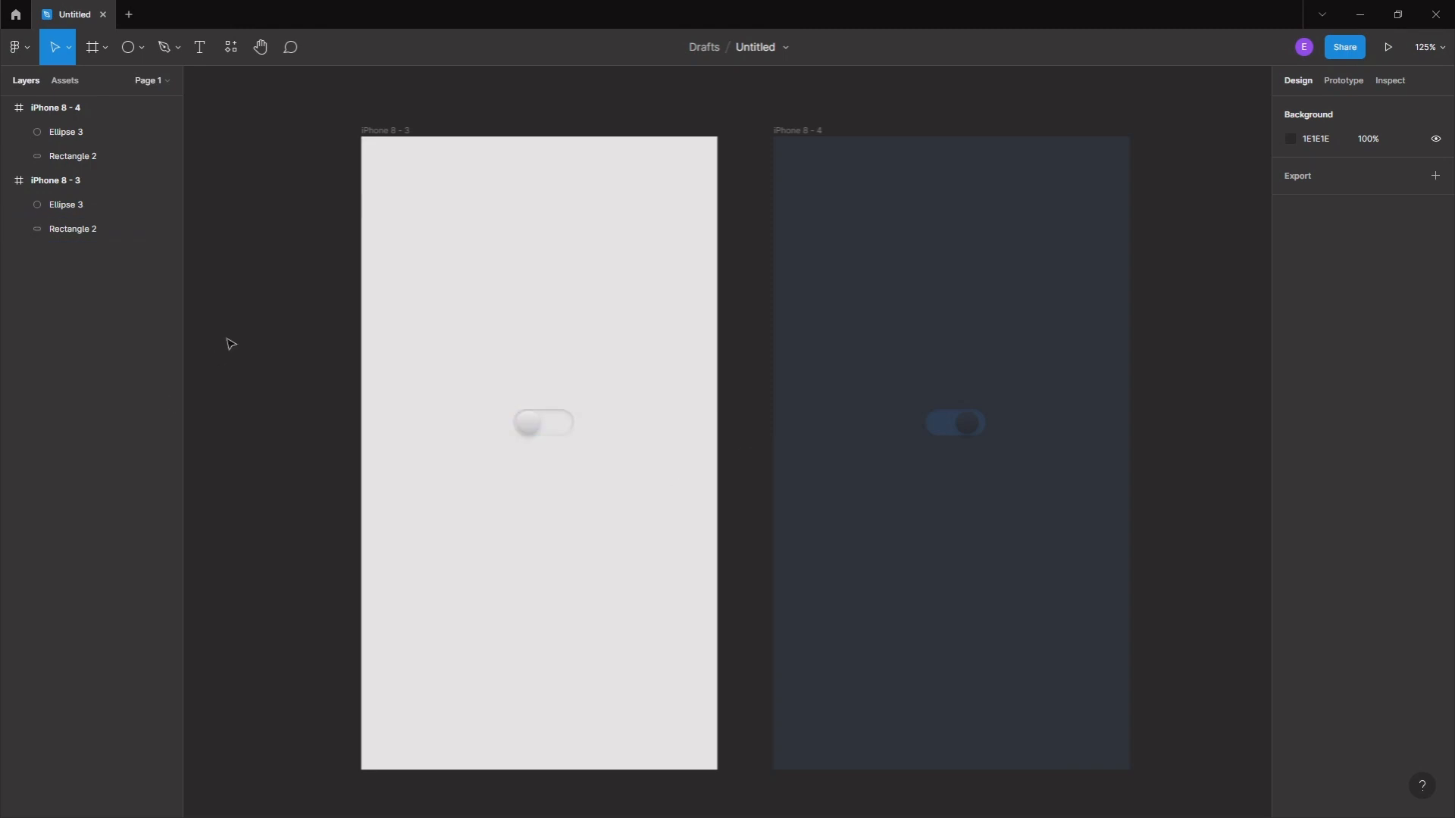
Collapse the iPhone 8 - 4 frame's layers, leave iPhone 8 - 3 expanded and select that frame
{"action": "left_click", "coordinate": [10, 181]}
{"action": "left_click", "coordinate": [8, 110]}
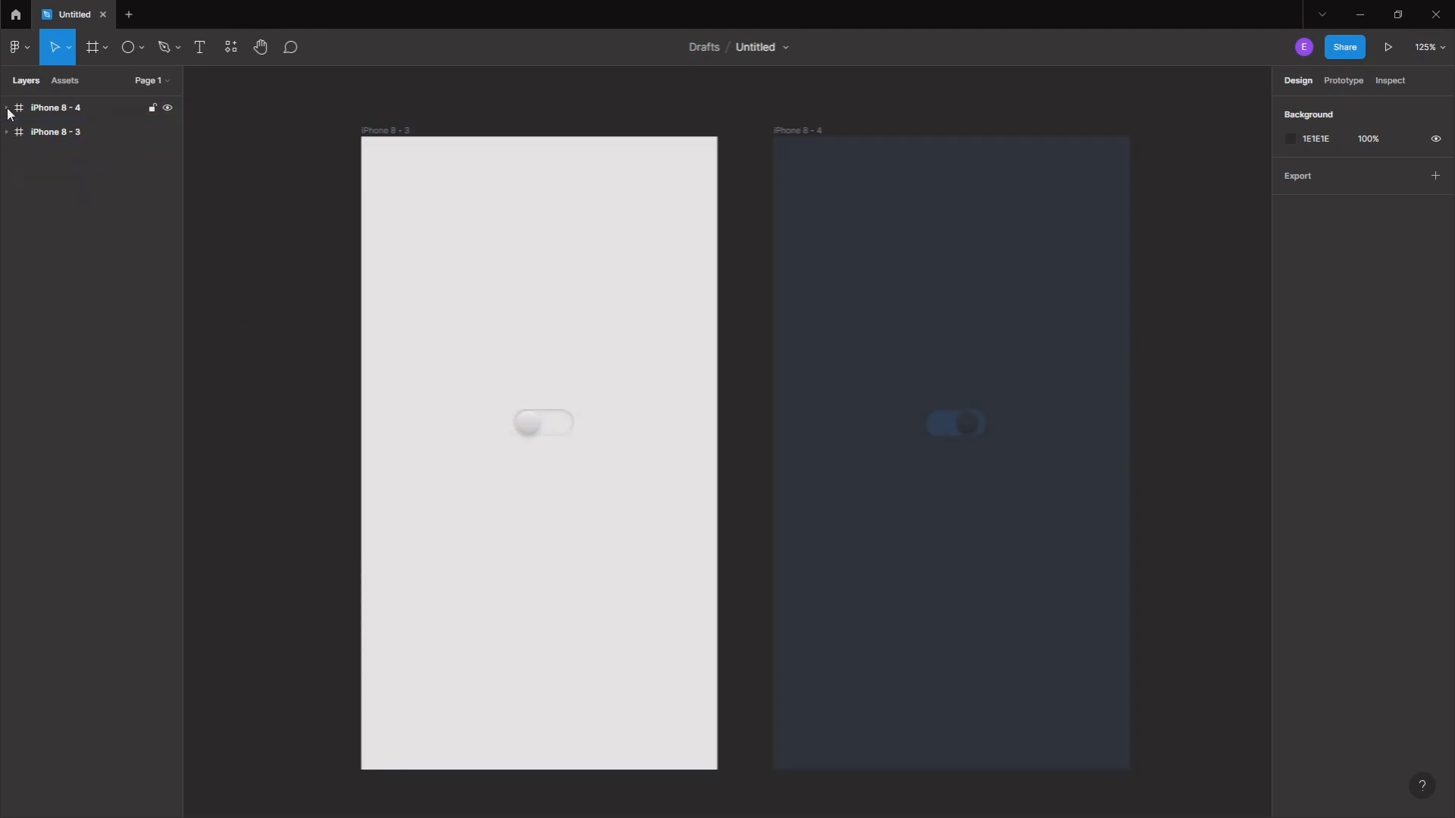
{"action": "left_click", "coordinate": [7, 133]}
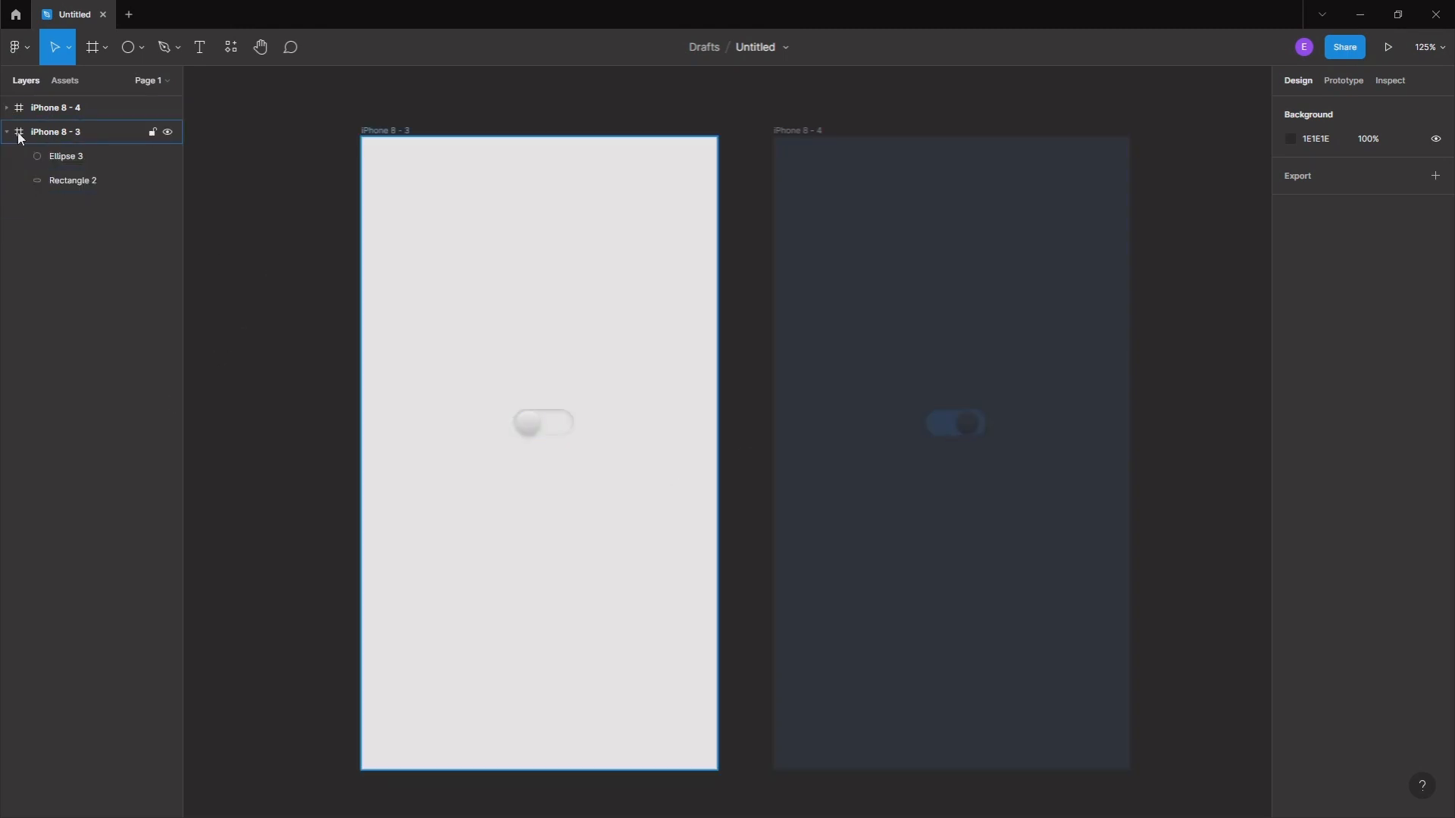
{"action": "left_click", "coordinate": [20, 138]}
{"action": "left_click", "coordinate": [93, 47]}
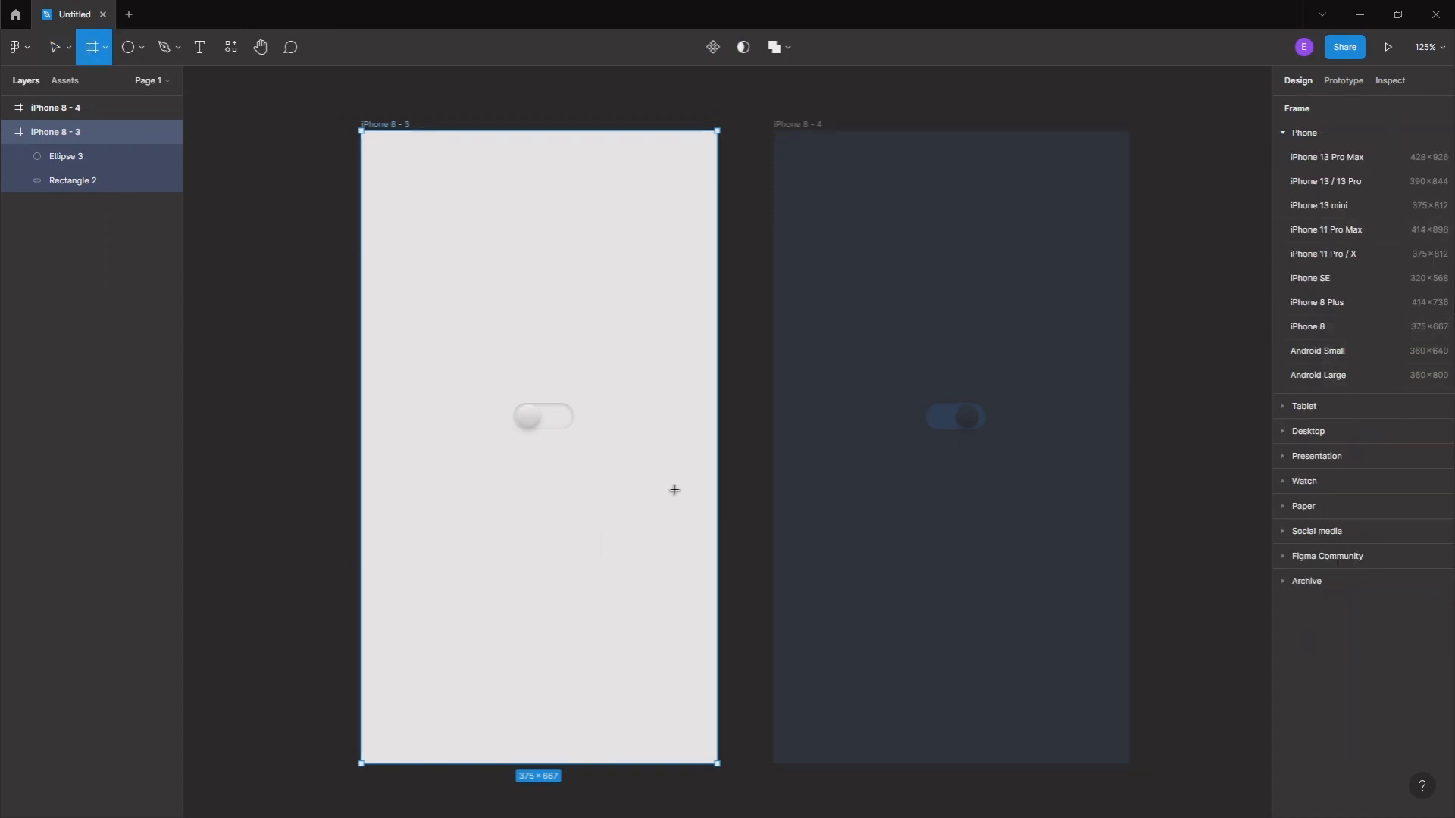
{"action": "scroll", "coordinate": [680, 494], "scroll_direction": "down", "scroll_amount": 5}
{"action": "left_click", "coordinate": [575, 517]}
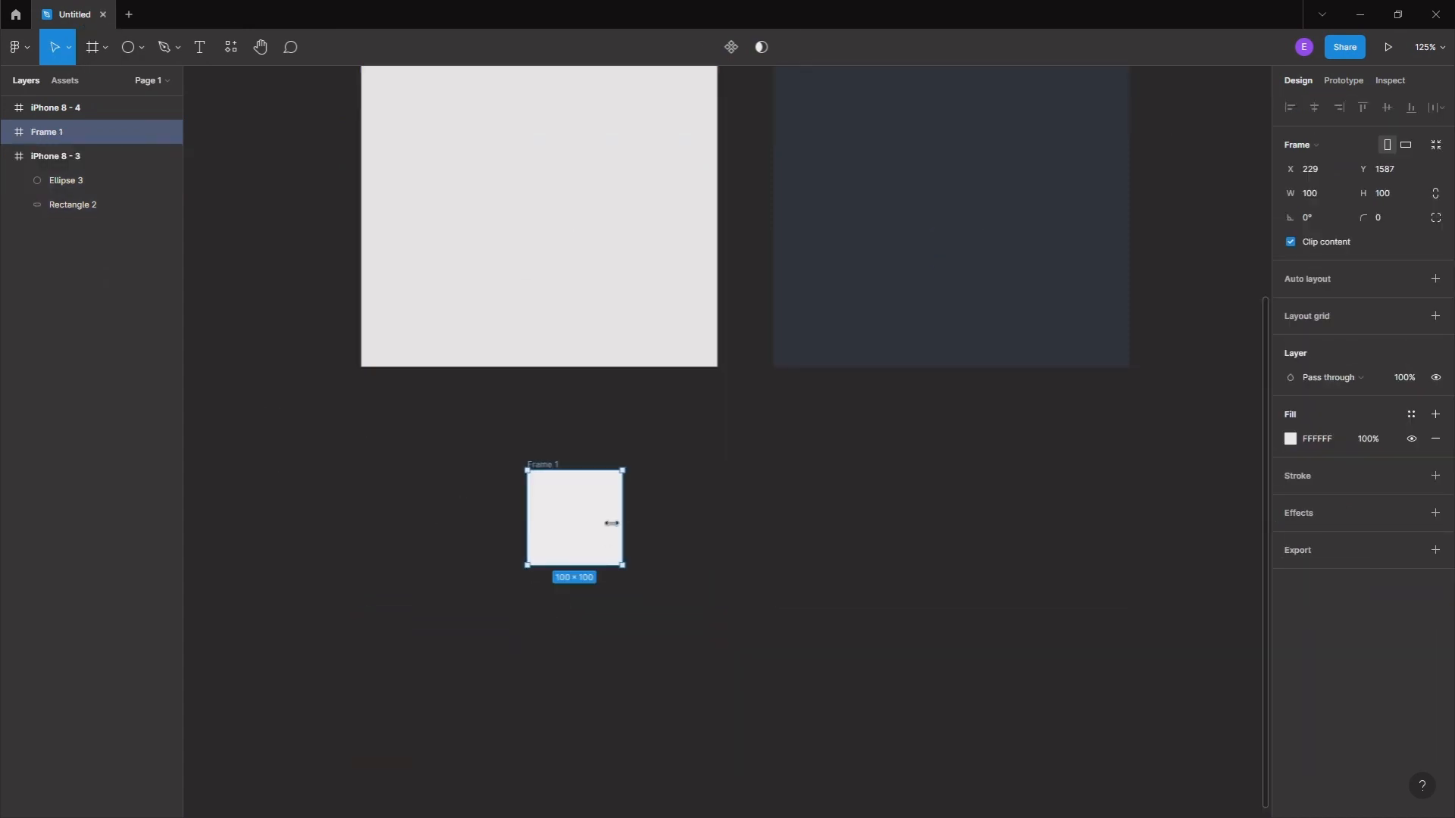
{"action": "key", "text": "Delete"}
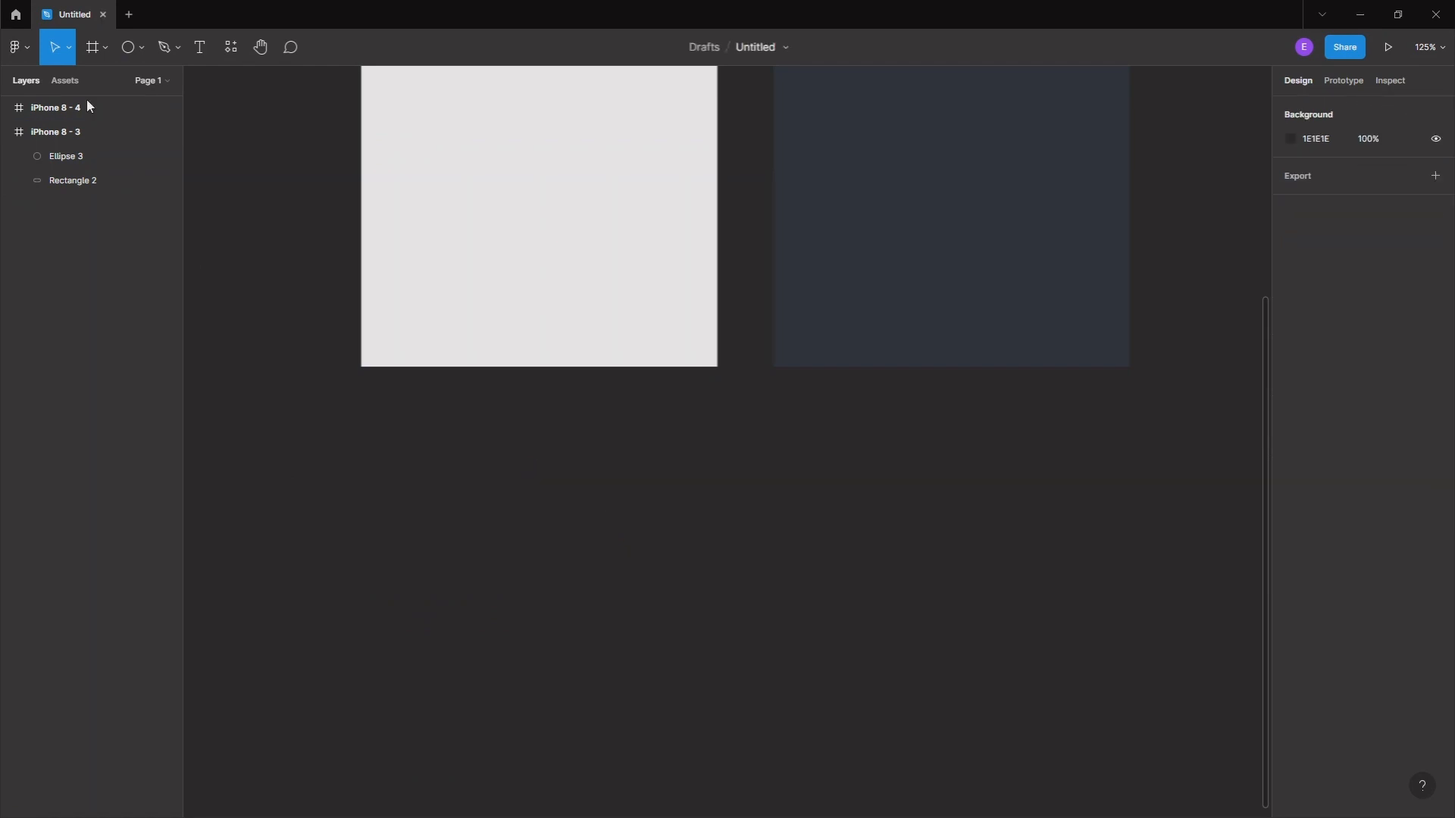
Add a new iPhone 8 preset frame and place it below the light iPhone 8 - 3 frame, aligned with its edges
{"action": "left_click", "coordinate": [92, 48]}
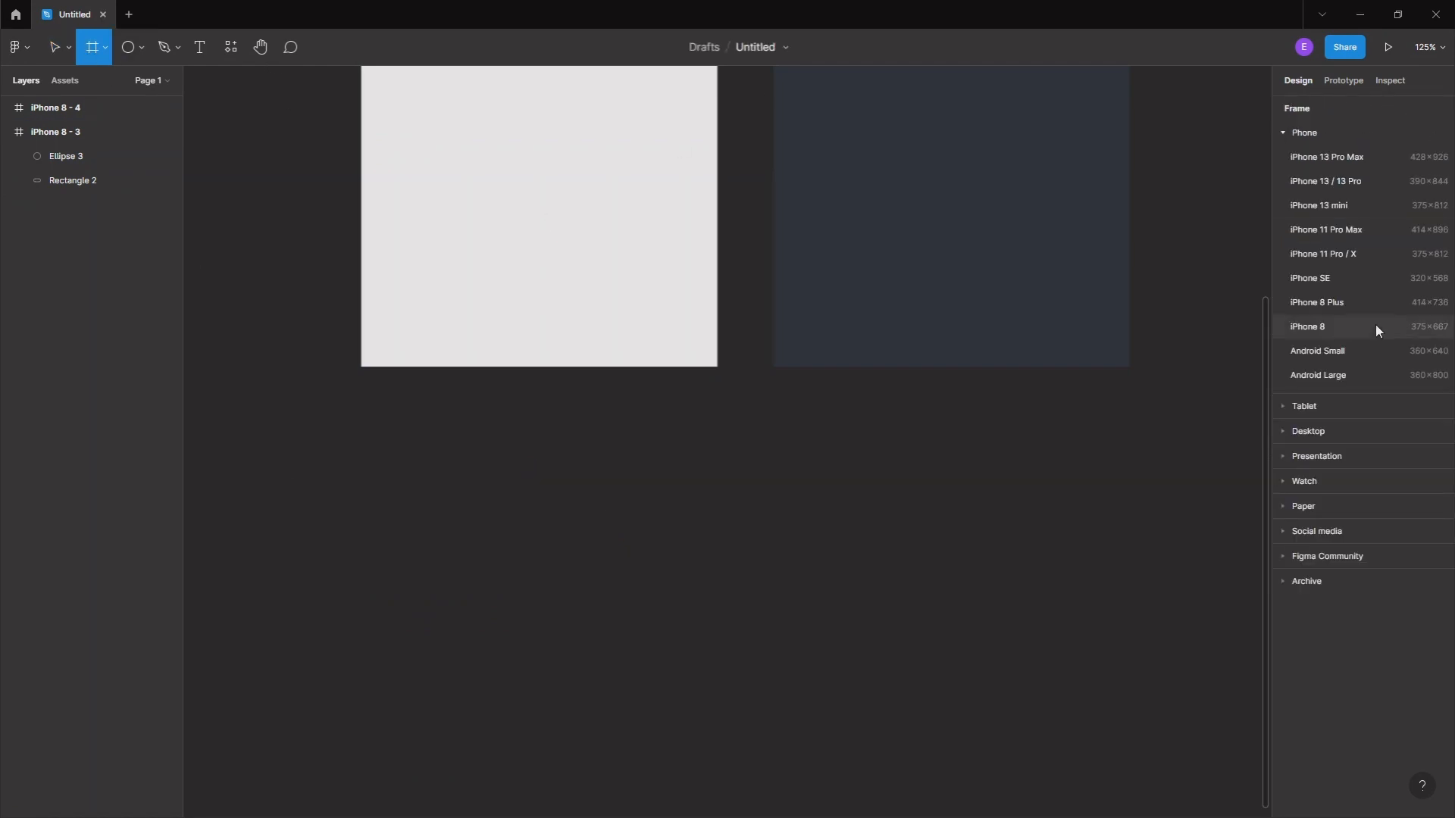
{"action": "left_click", "coordinate": [1315, 327]}
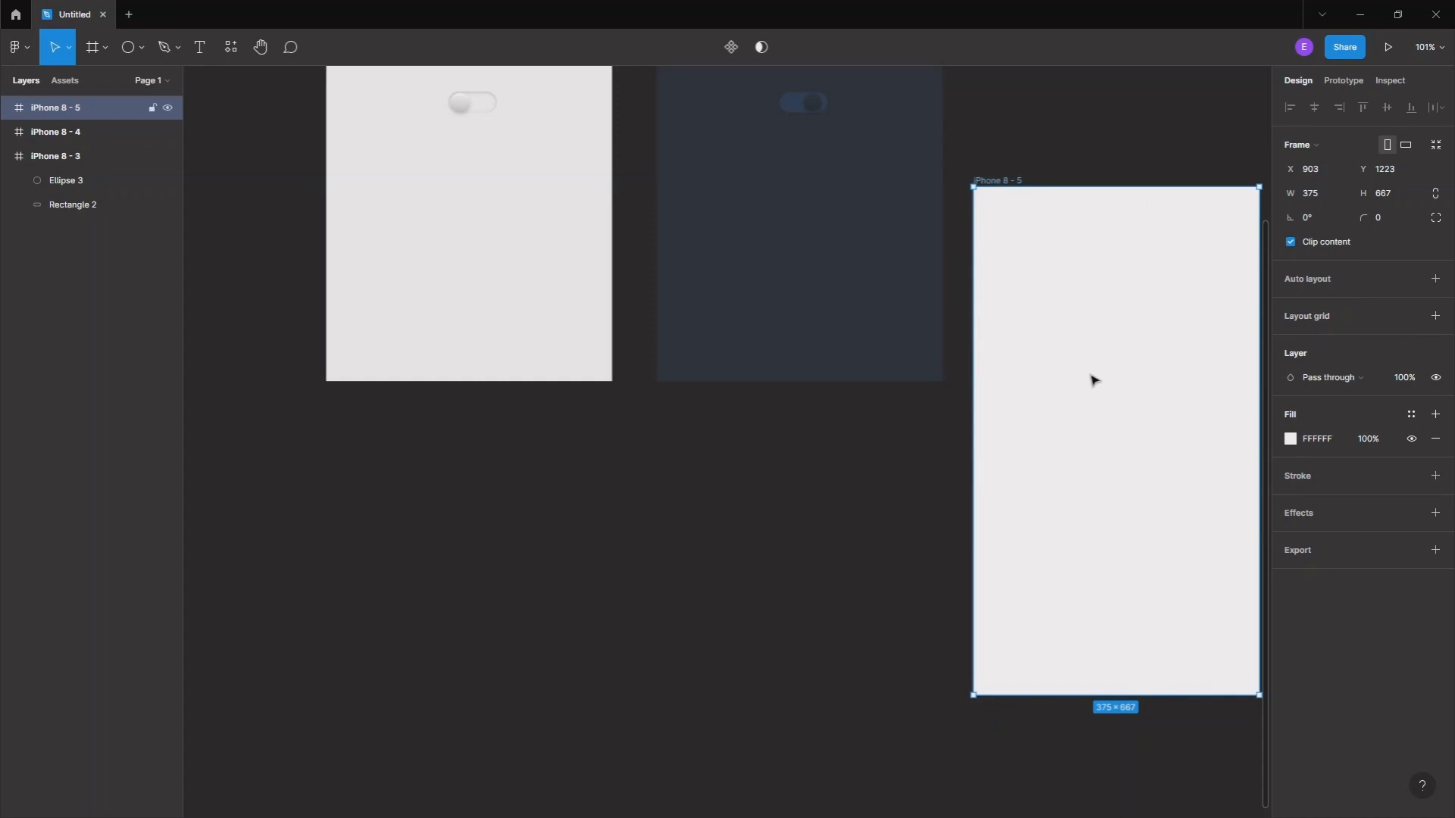
{"action": "left_click_drag", "start_coordinate": [1091, 380], "coordinate": [448, 685]}
{"action": "scroll", "coordinate": [730, 565], "scroll_direction": "down", "scroll_amount": 3}
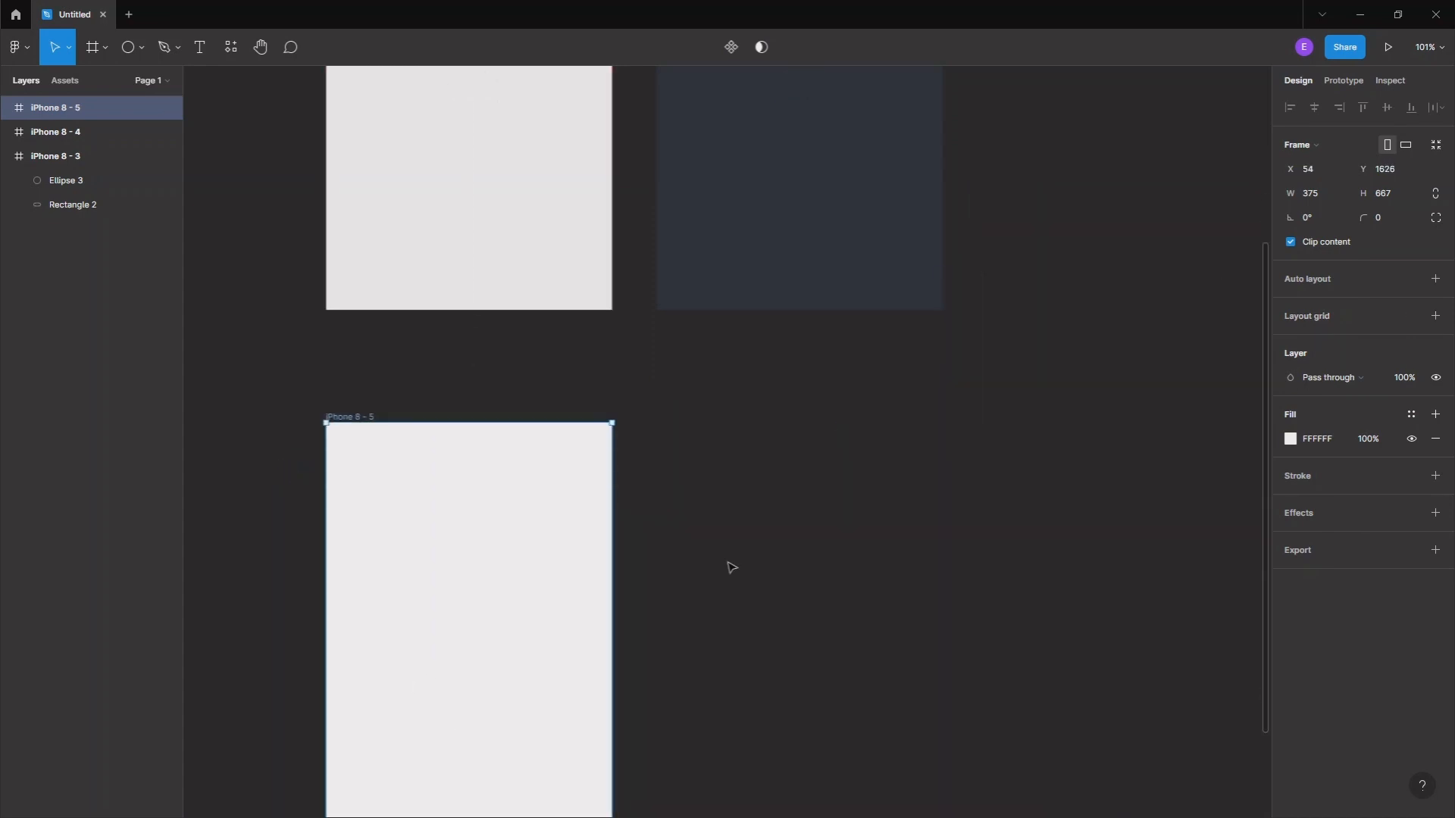
{"action": "scroll", "coordinate": [731, 570], "scroll_direction": "down", "scroll_amount": 4}
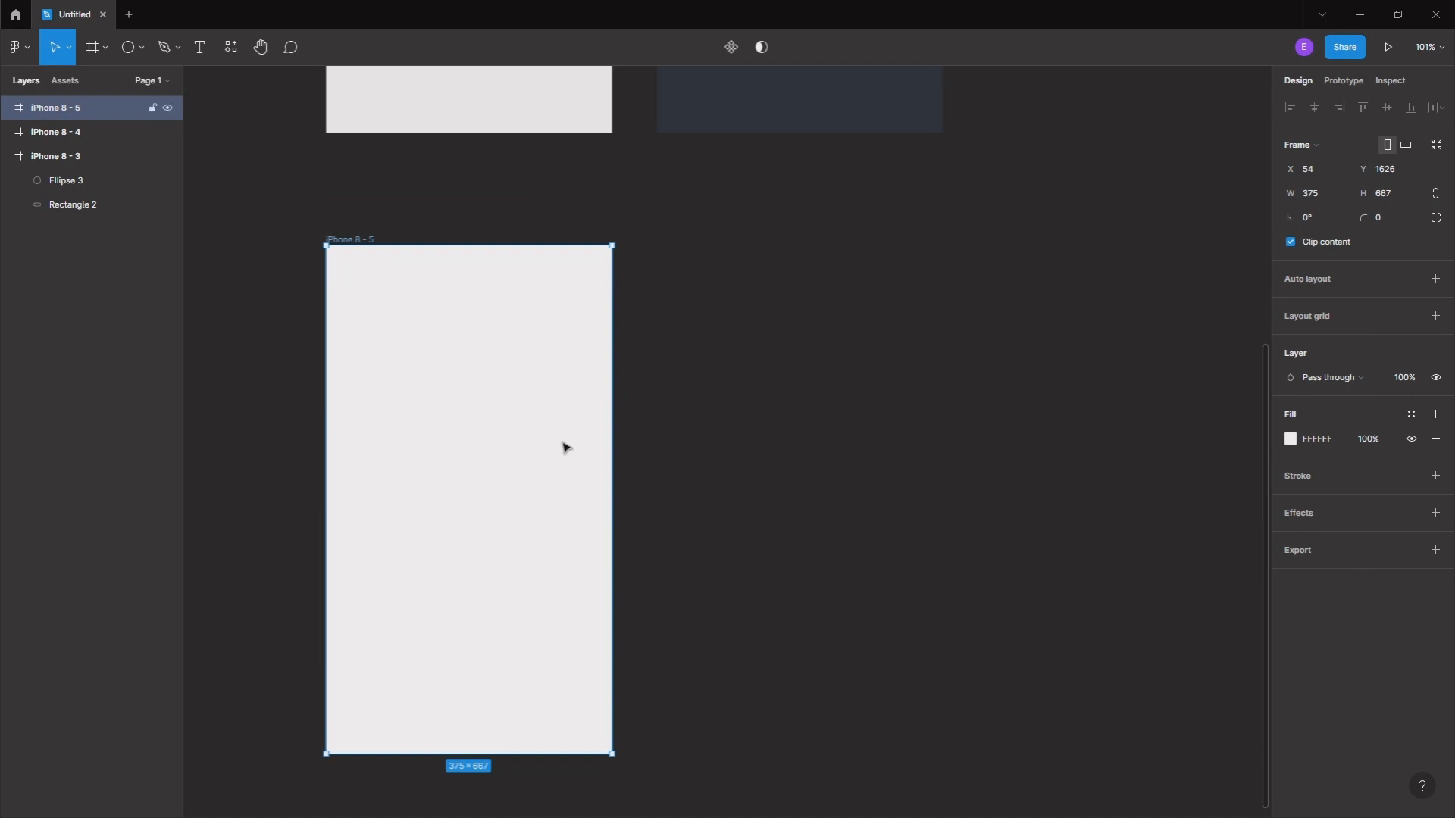
Fill the new iPhone 8 frame with F6F5F5 sampled from the light frame above it
{"action": "left_click", "coordinate": [419, 113]}
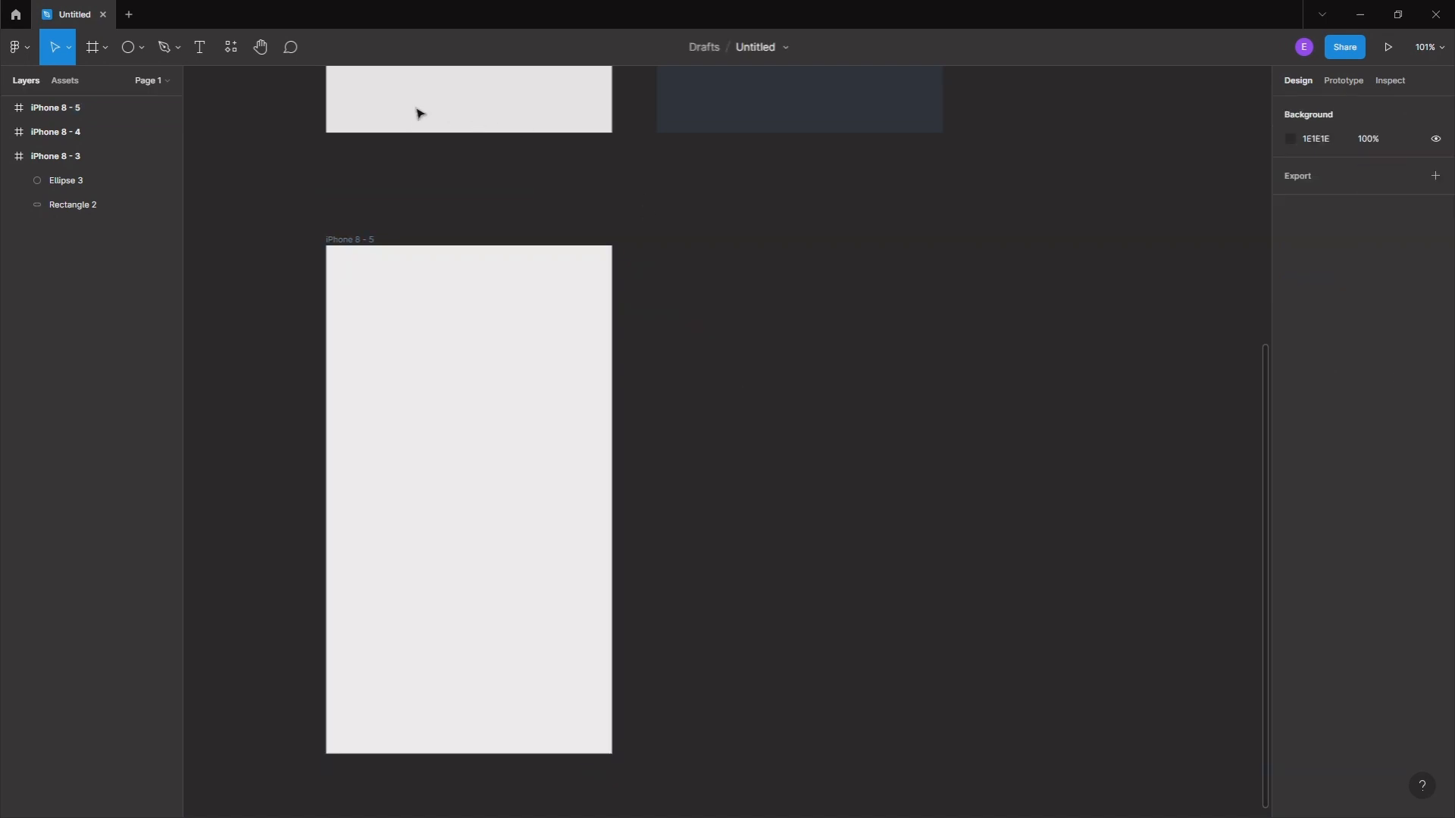
{"action": "left_click", "coordinate": [458, 344]}
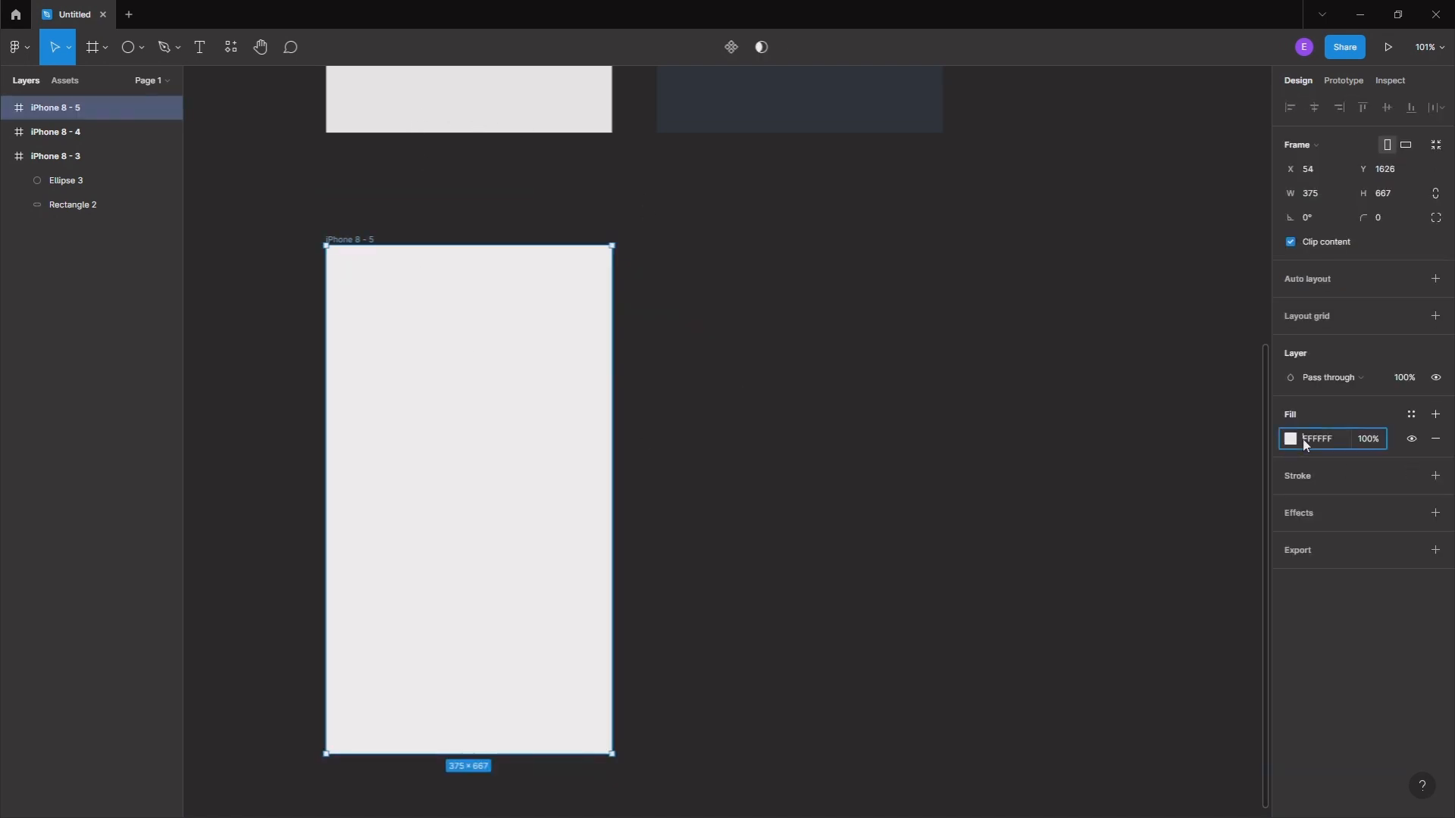
{"action": "left_click", "coordinate": [1303, 441]}
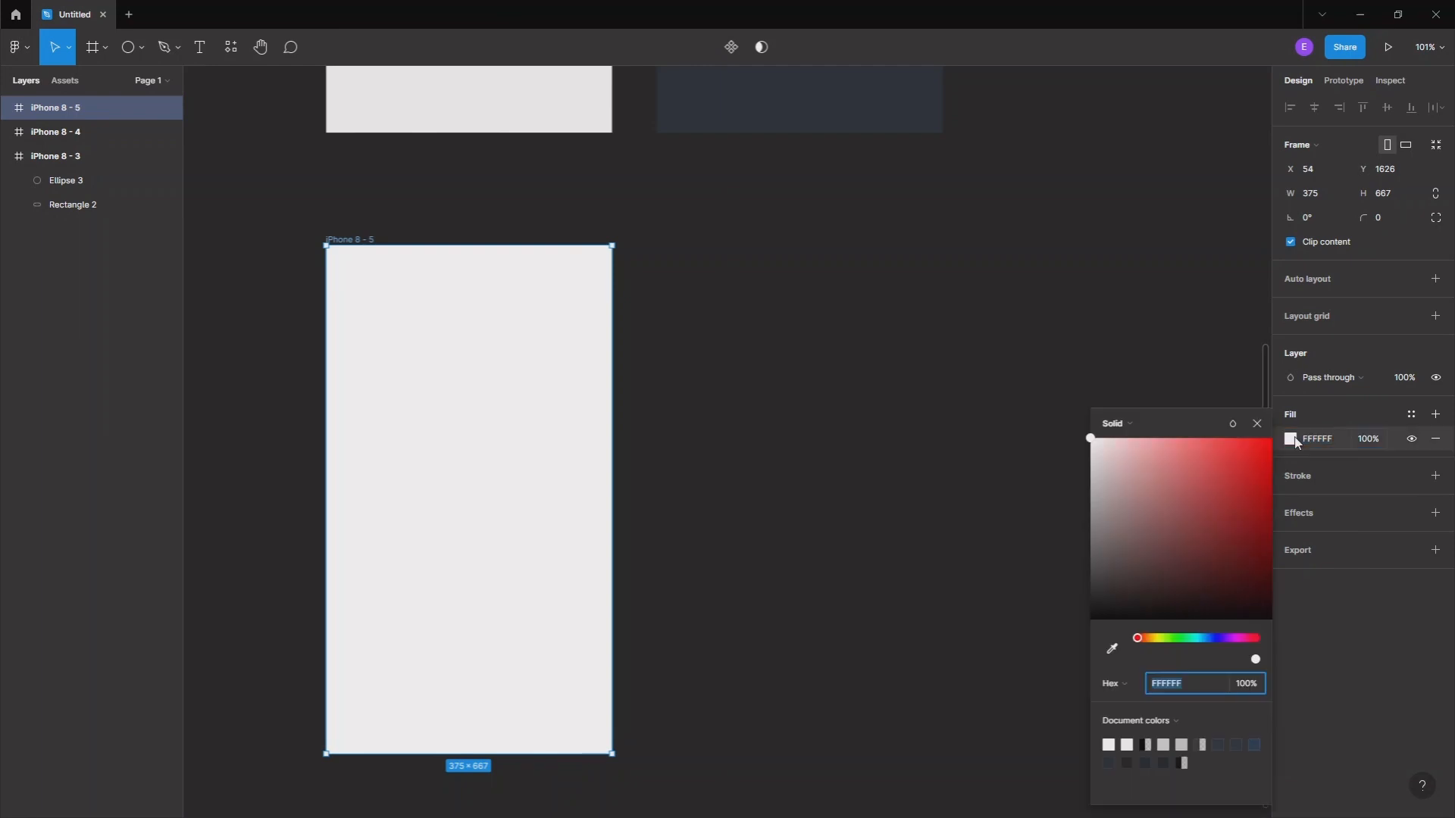
{"action": "left_click", "coordinate": [1112, 650]}
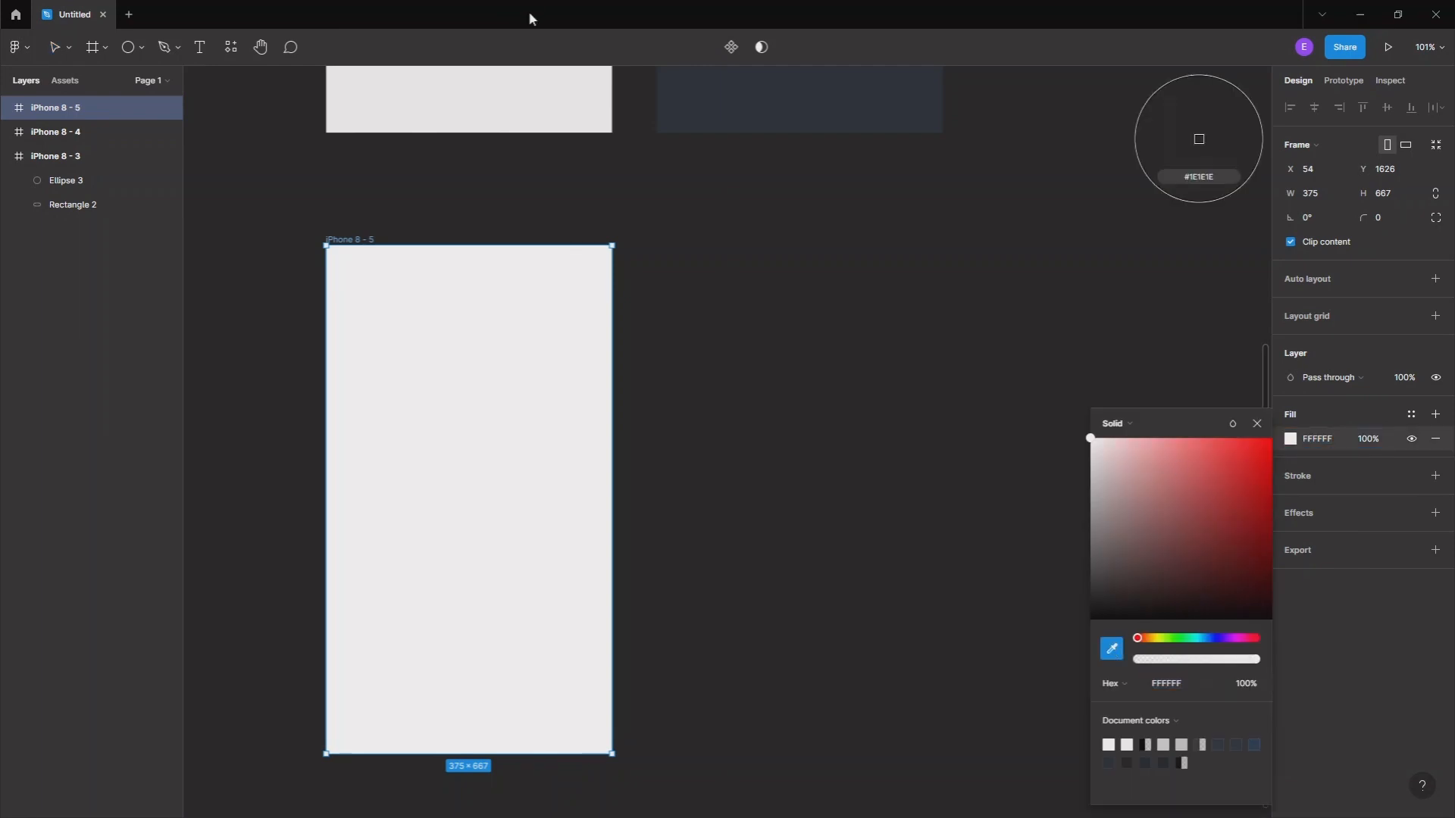
{"action": "left_click", "coordinate": [533, 96]}
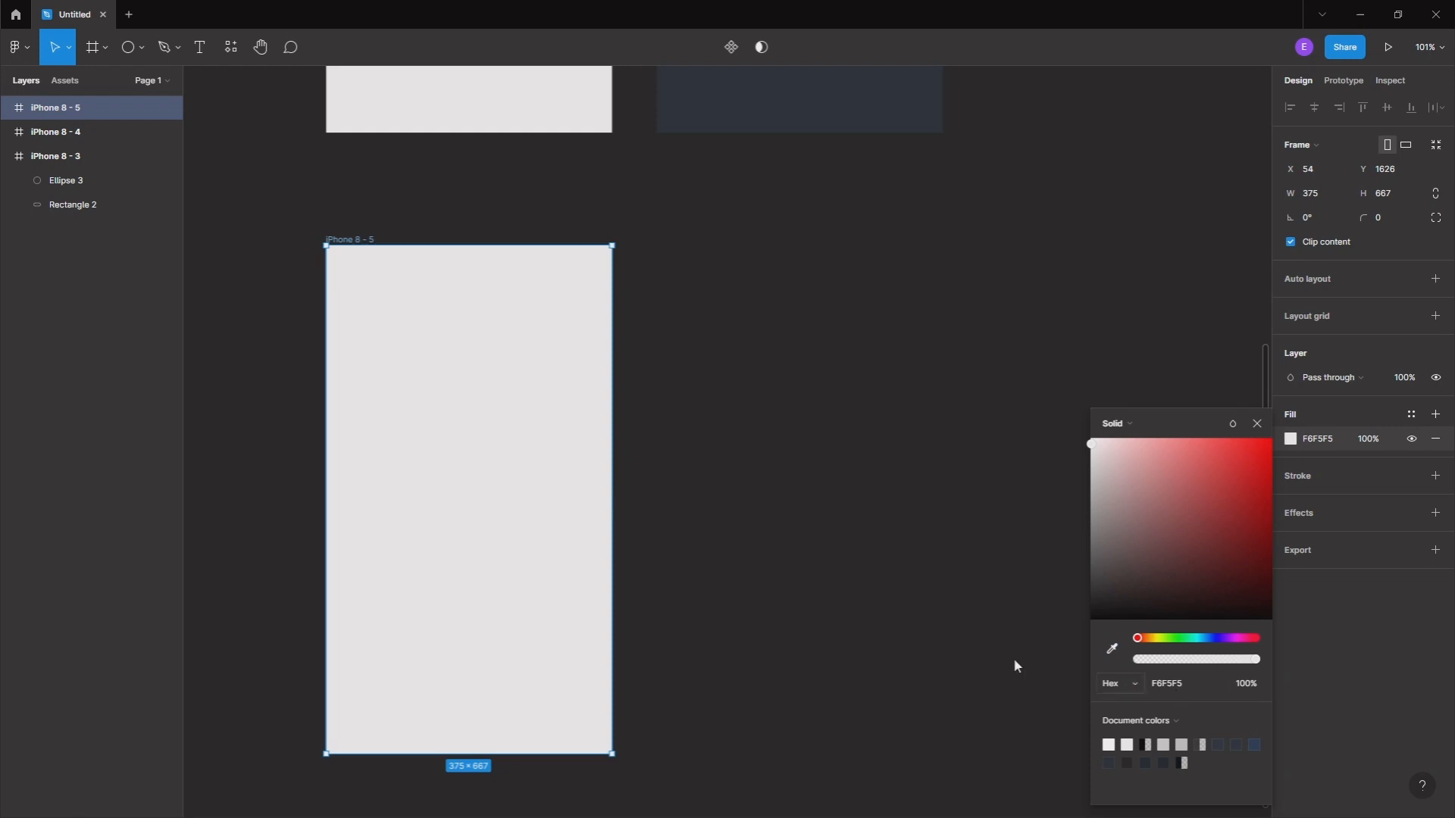
{"action": "left_click", "coordinate": [843, 418]}
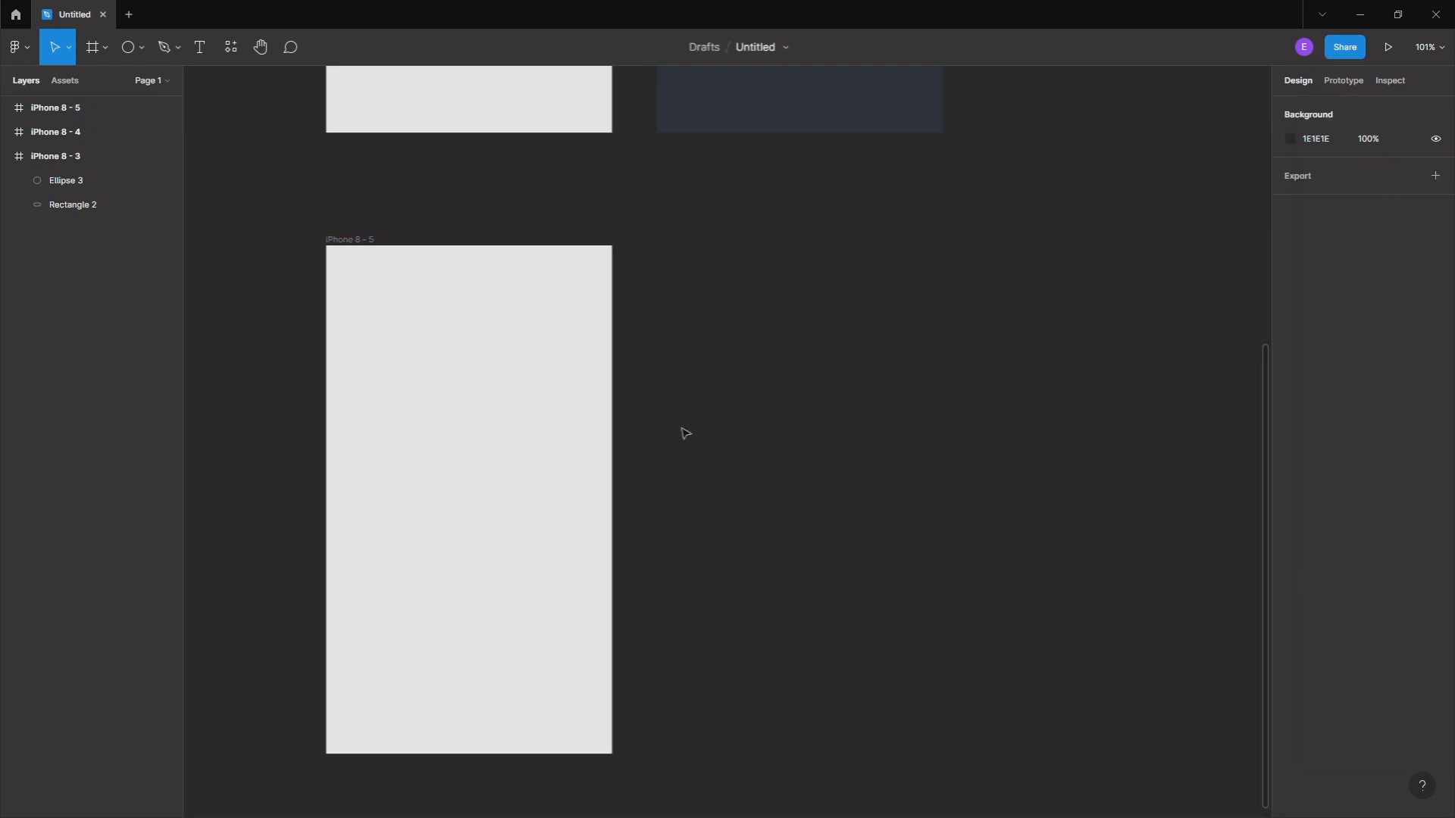
Draw a rectangle about 79 × 35 near the middle of the new iPhone 8 frame
{"action": "left_click", "coordinate": [470, 283]}
{"action": "scroll", "coordinate": [718, 579], "scroll_direction": "up", "scroll_amount": 4}
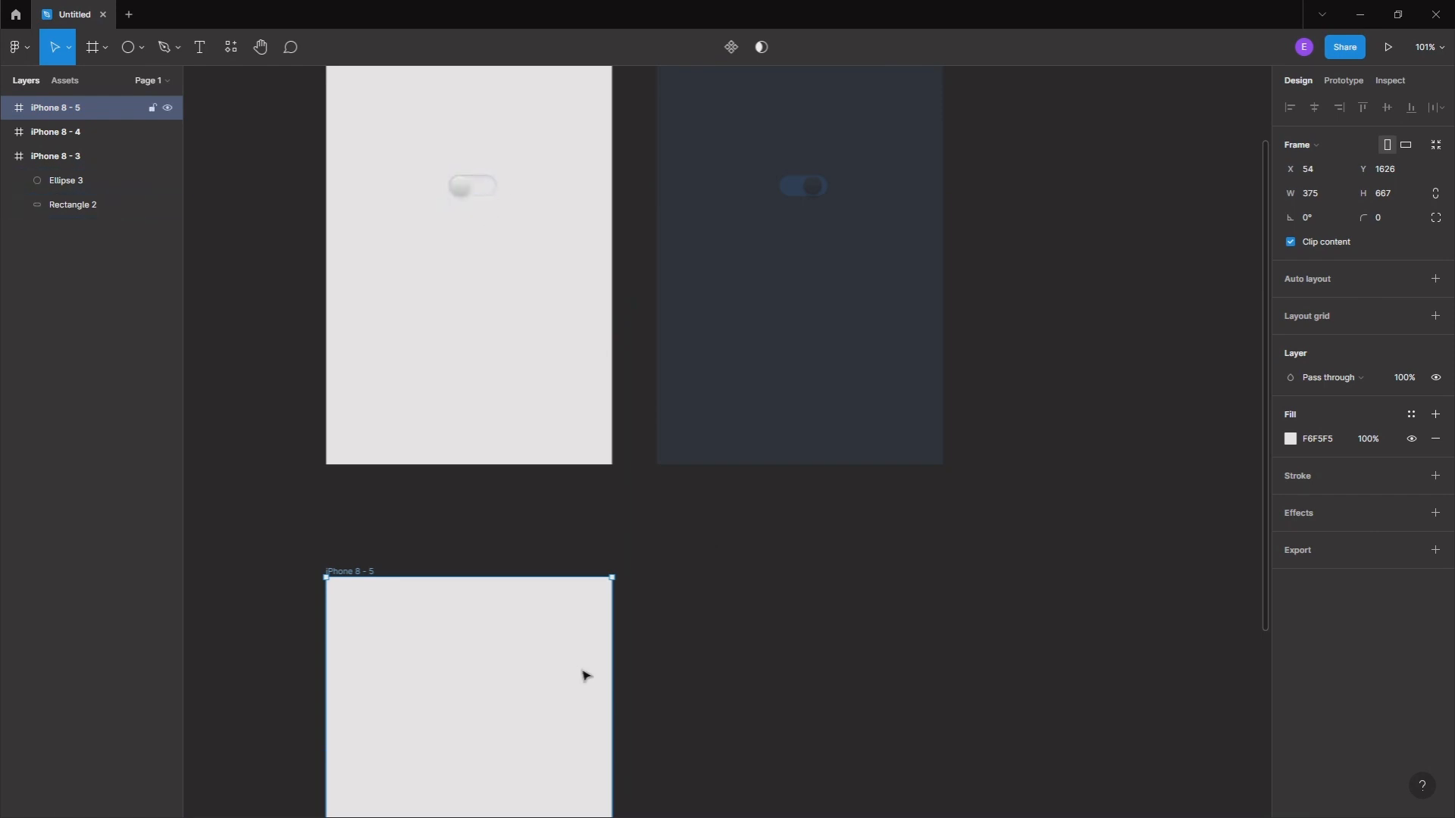
{"action": "scroll", "coordinate": [585, 674], "scroll_direction": "down", "scroll_amount": 5}
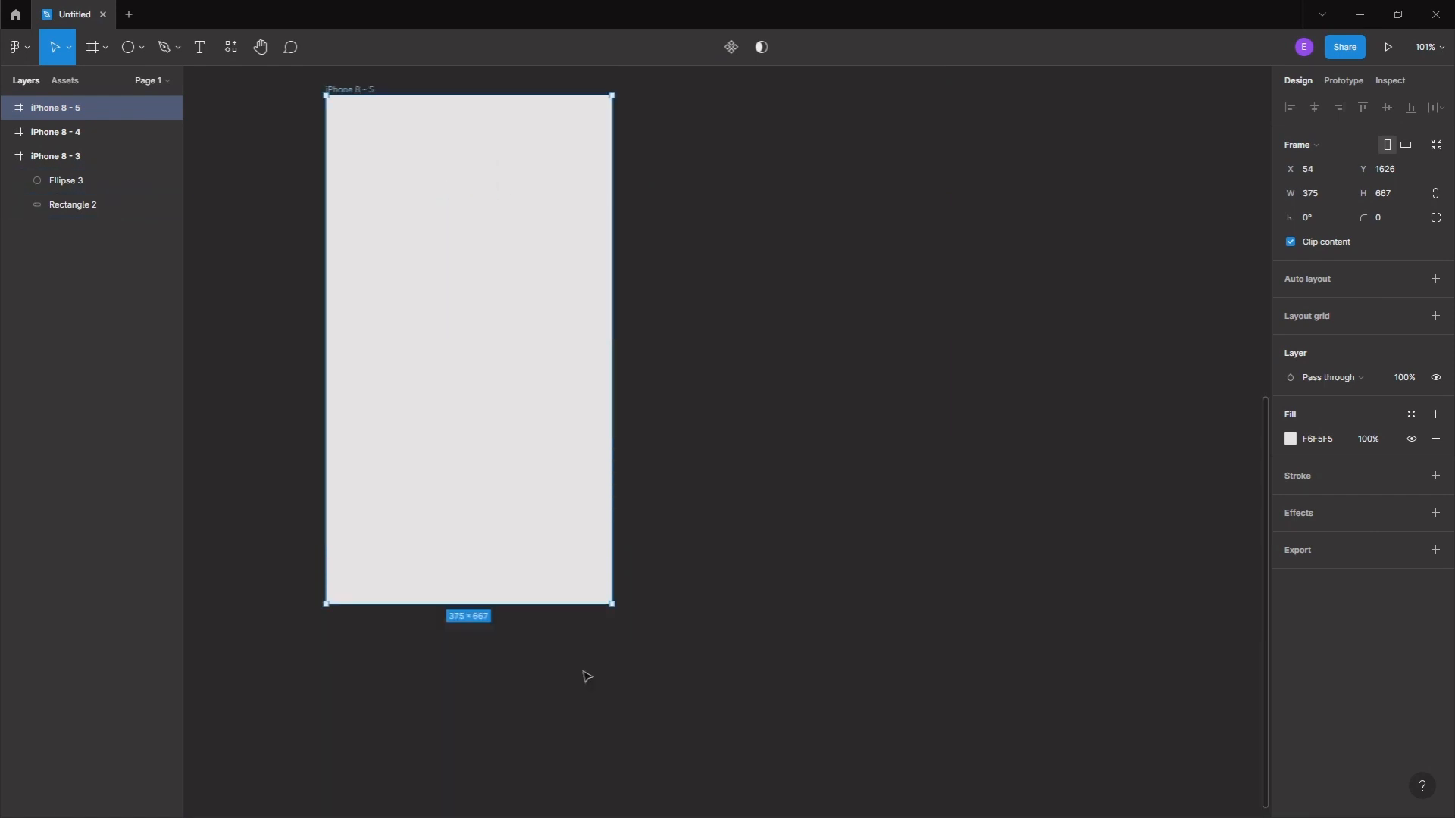
{"action": "left_click", "coordinate": [135, 54]}
{"action": "left_click", "coordinate": [136, 85]}
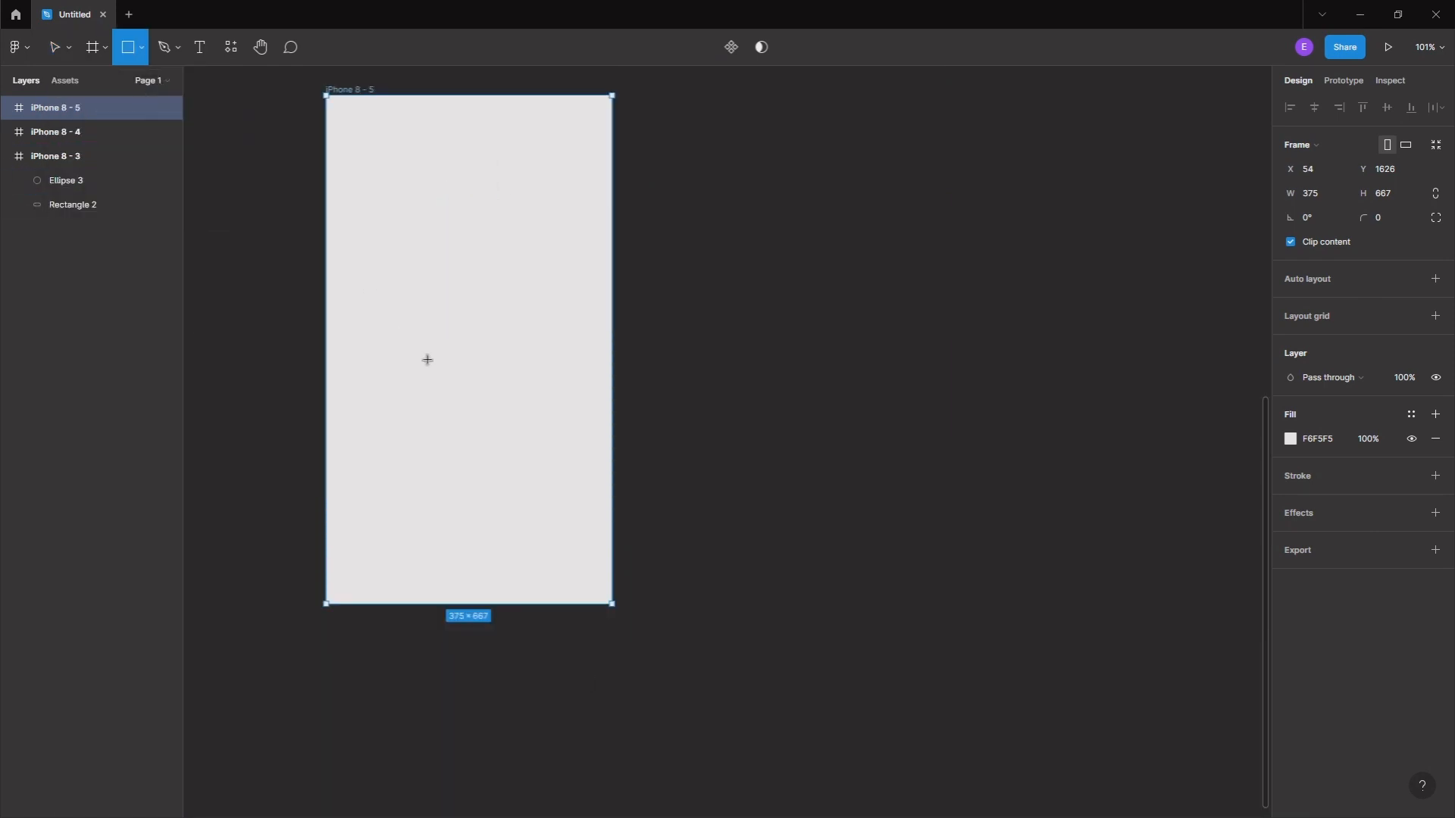
{"action": "left_click_drag", "start_coordinate": [410, 344], "coordinate": [469, 371]}
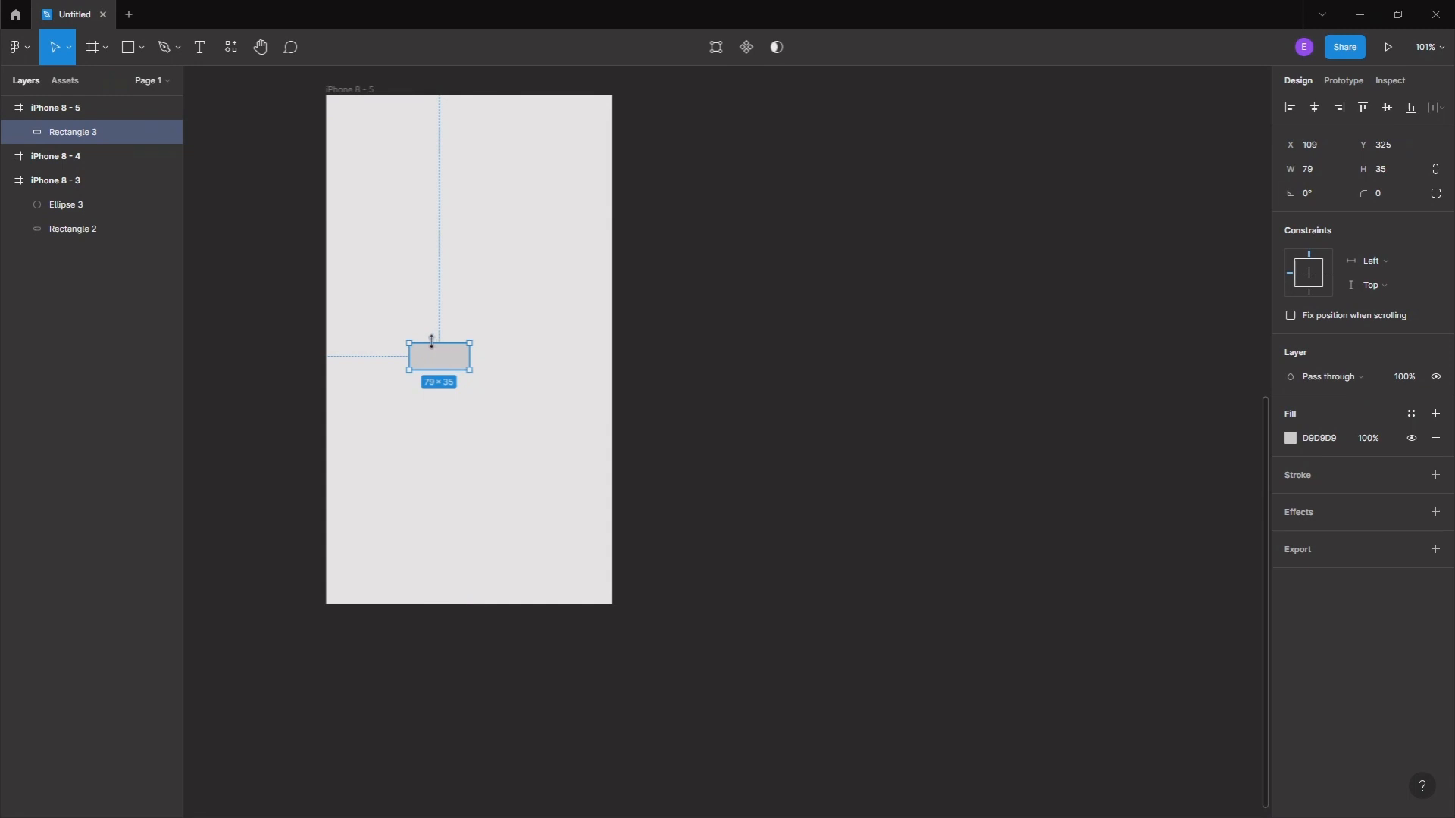
Set the rectangle's width to 80 and move it to the centre of the frame
{"action": "left_click", "coordinate": [1321, 177]}
{"action": "key", "text": "Return"}
{"action": "mouse_move", "coordinate": [442, 363]}
{"action": "left_mouse_down"}
{"action": "mouse_move", "coordinate": [474, 328]}
{"action": "mouse_move", "coordinate": [471, 360]}
{"action": "left_mouse_up"}
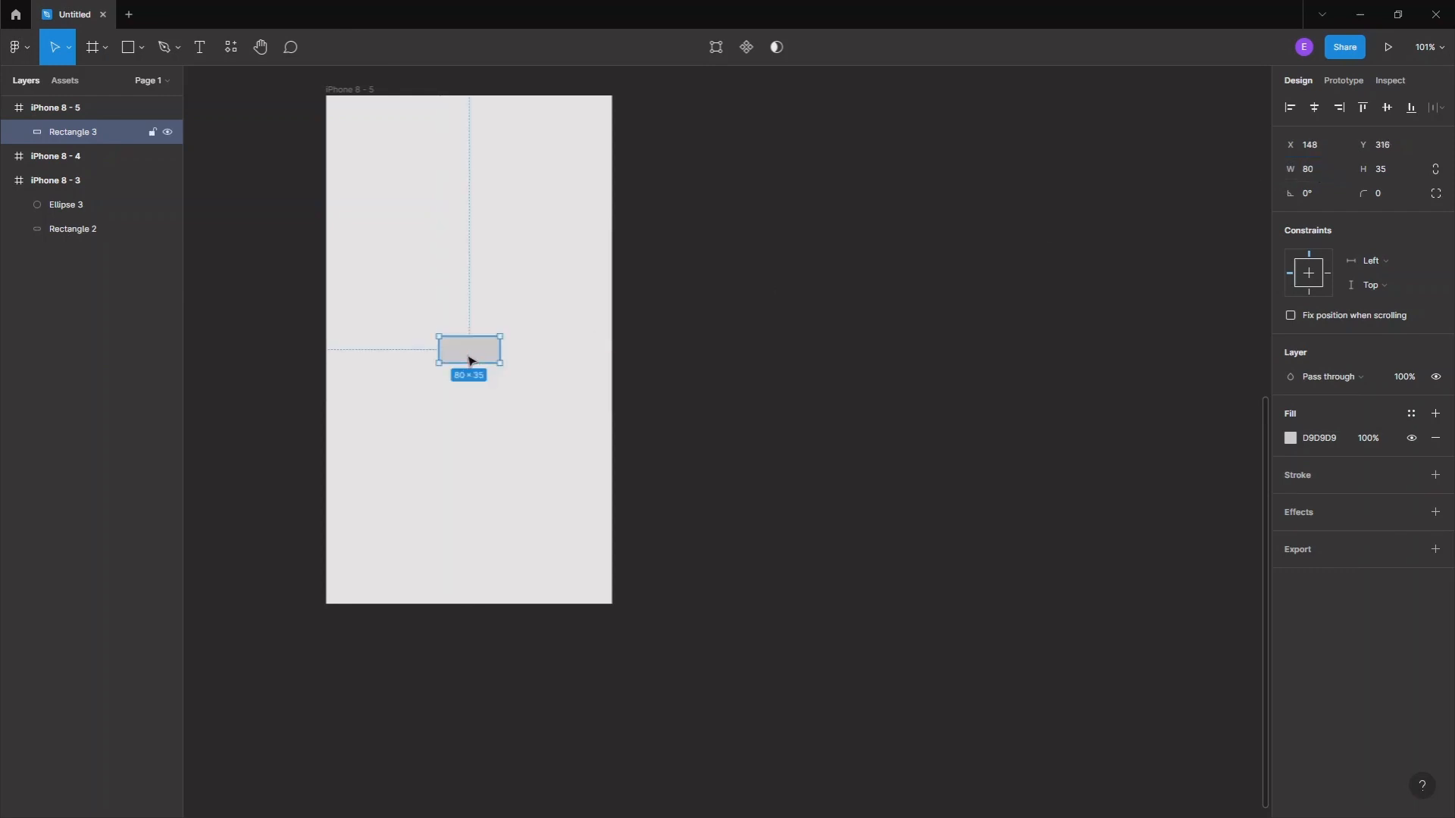
Round the rectangle into a pill shape with a corner radius of 50
{"action": "scroll", "coordinate": [482, 378], "scroll_direction": "up", "scroll_amount": 1}
{"action": "scroll", "coordinate": [485, 376], "scroll_direction": "up", "scroll_amount": 5}
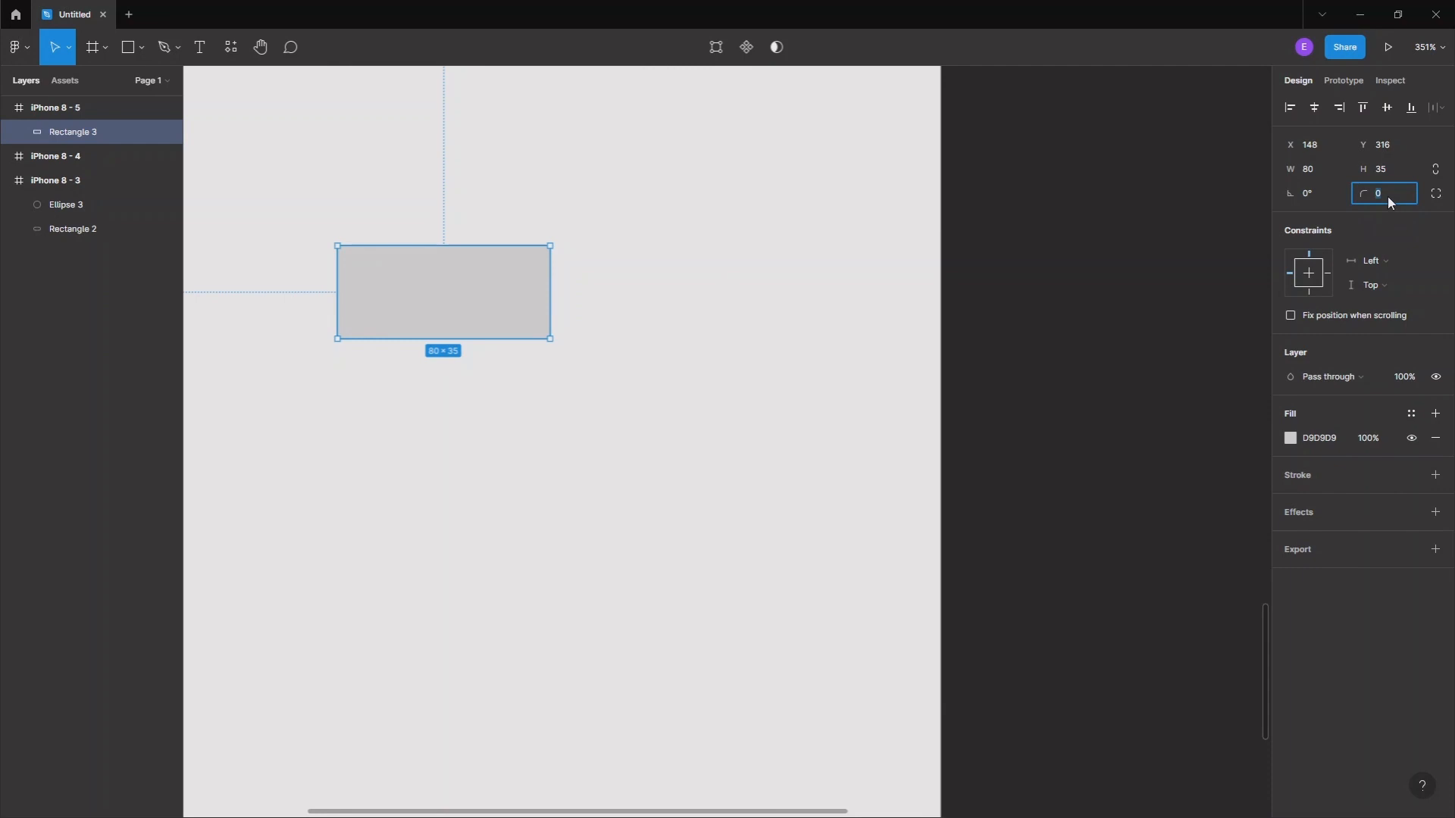
{"action": "key", "text": "Return"}
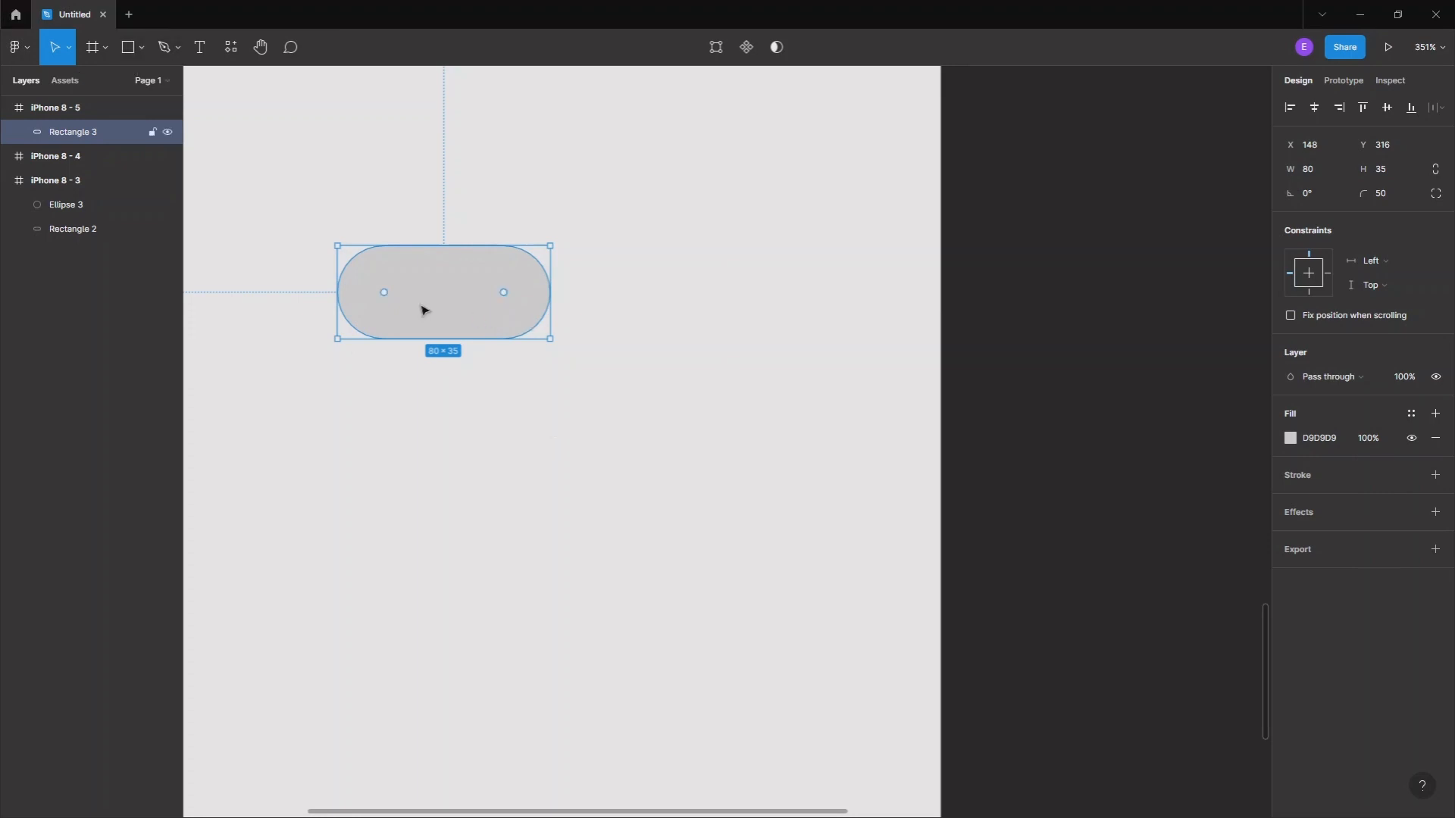
Fill the pill-shaped rectangle with F6F5F5 sampled from the frame background
{"action": "left_click", "coordinate": [1290, 440]}
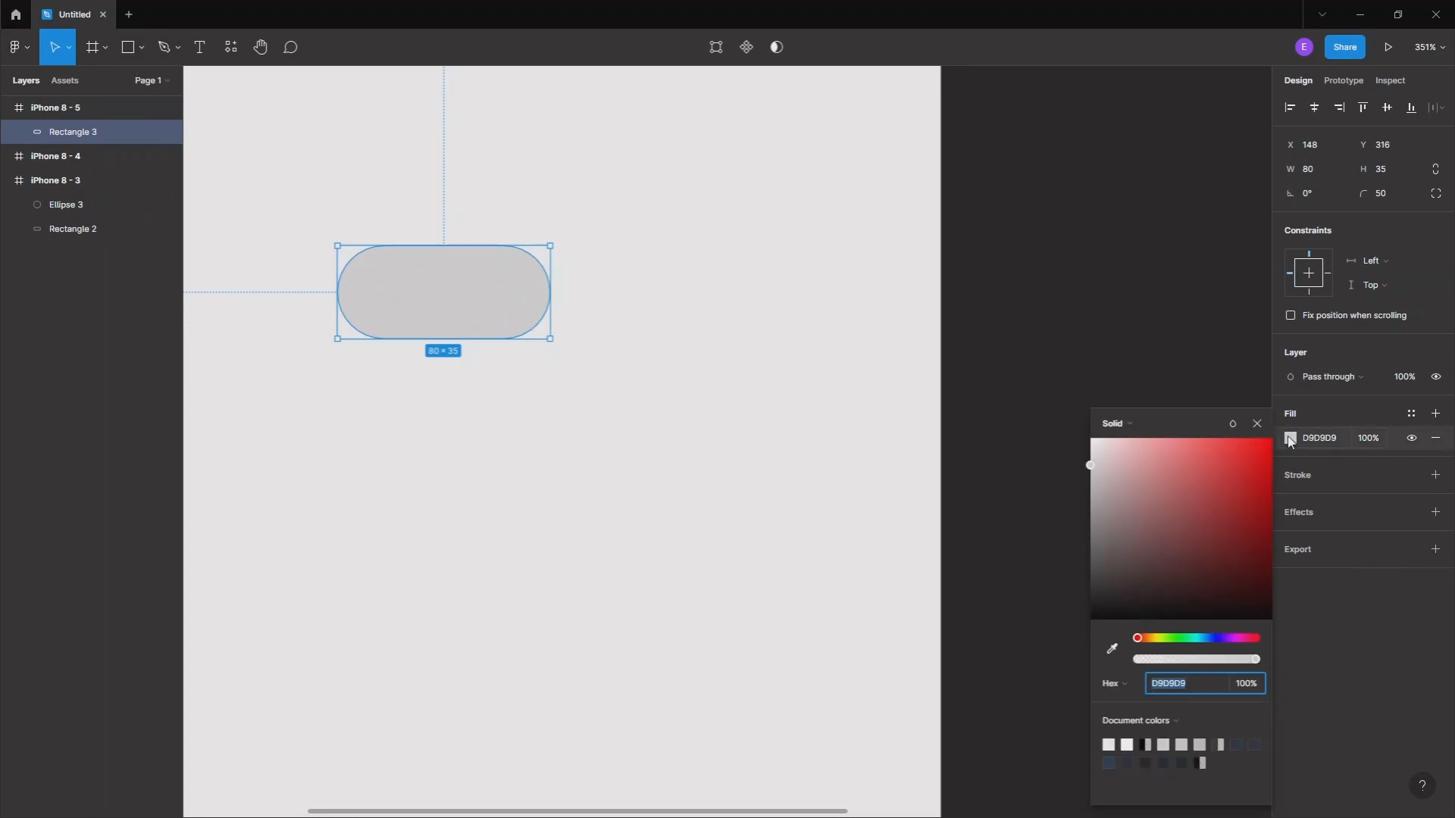
{"action": "left_click", "coordinate": [1111, 648]}
{"action": "left_click", "coordinate": [620, 149]}
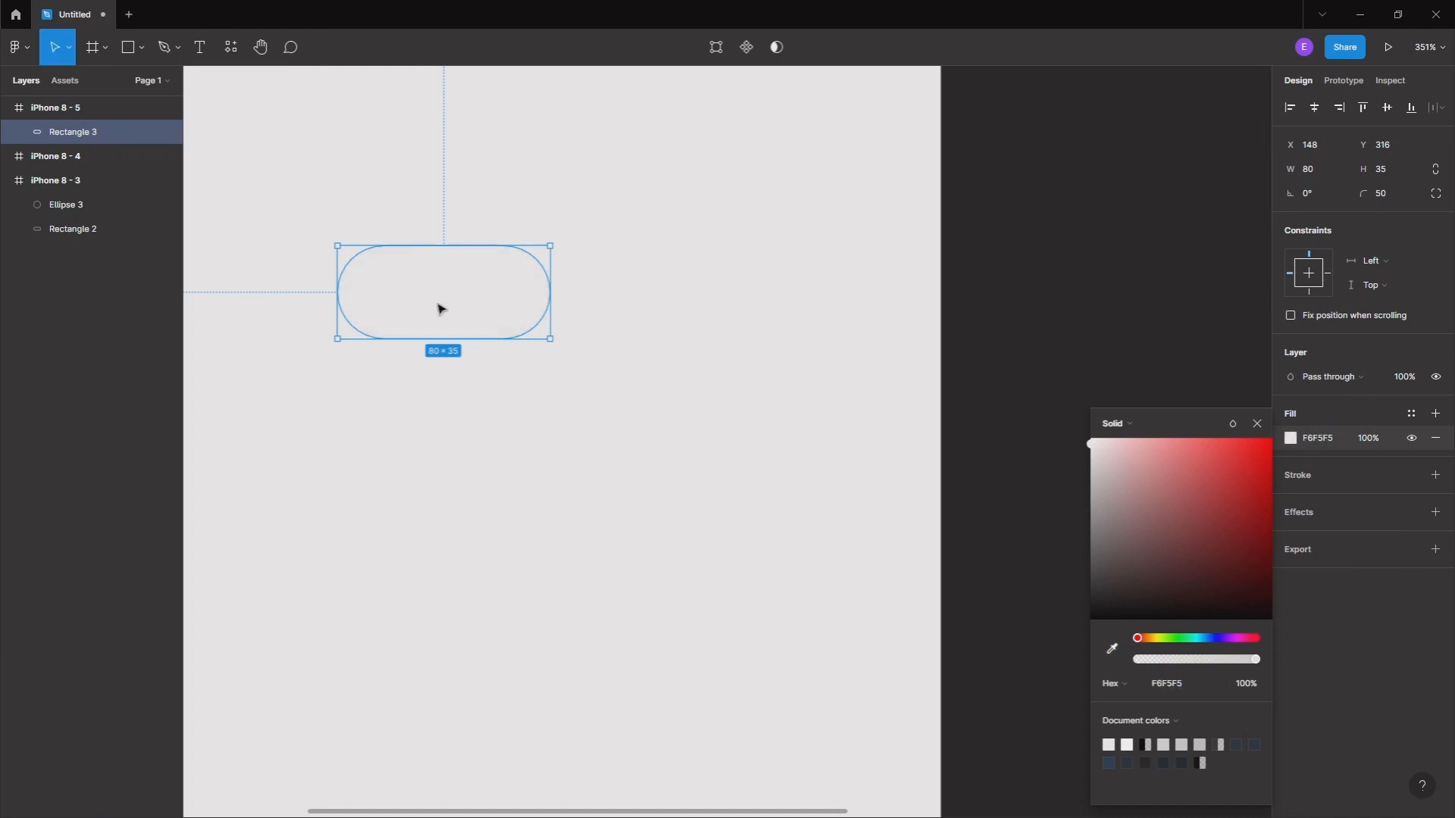
{"action": "left_click", "coordinate": [756, 482]}
Add an inner shadow effect to the pill-shaped rectangle
{"action": "left_click", "coordinate": [498, 293]}
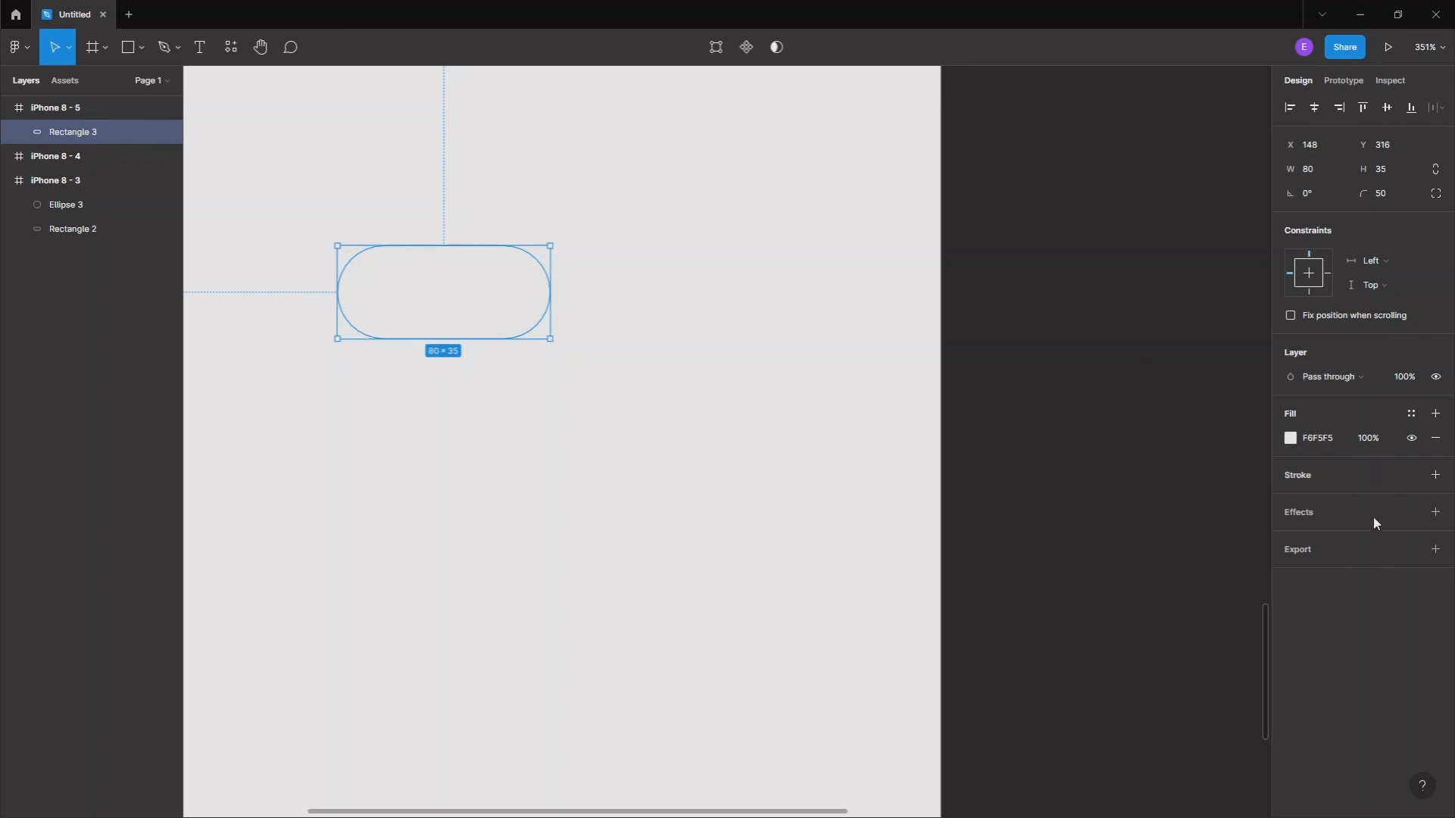
{"action": "left_click", "coordinate": [1294, 514]}
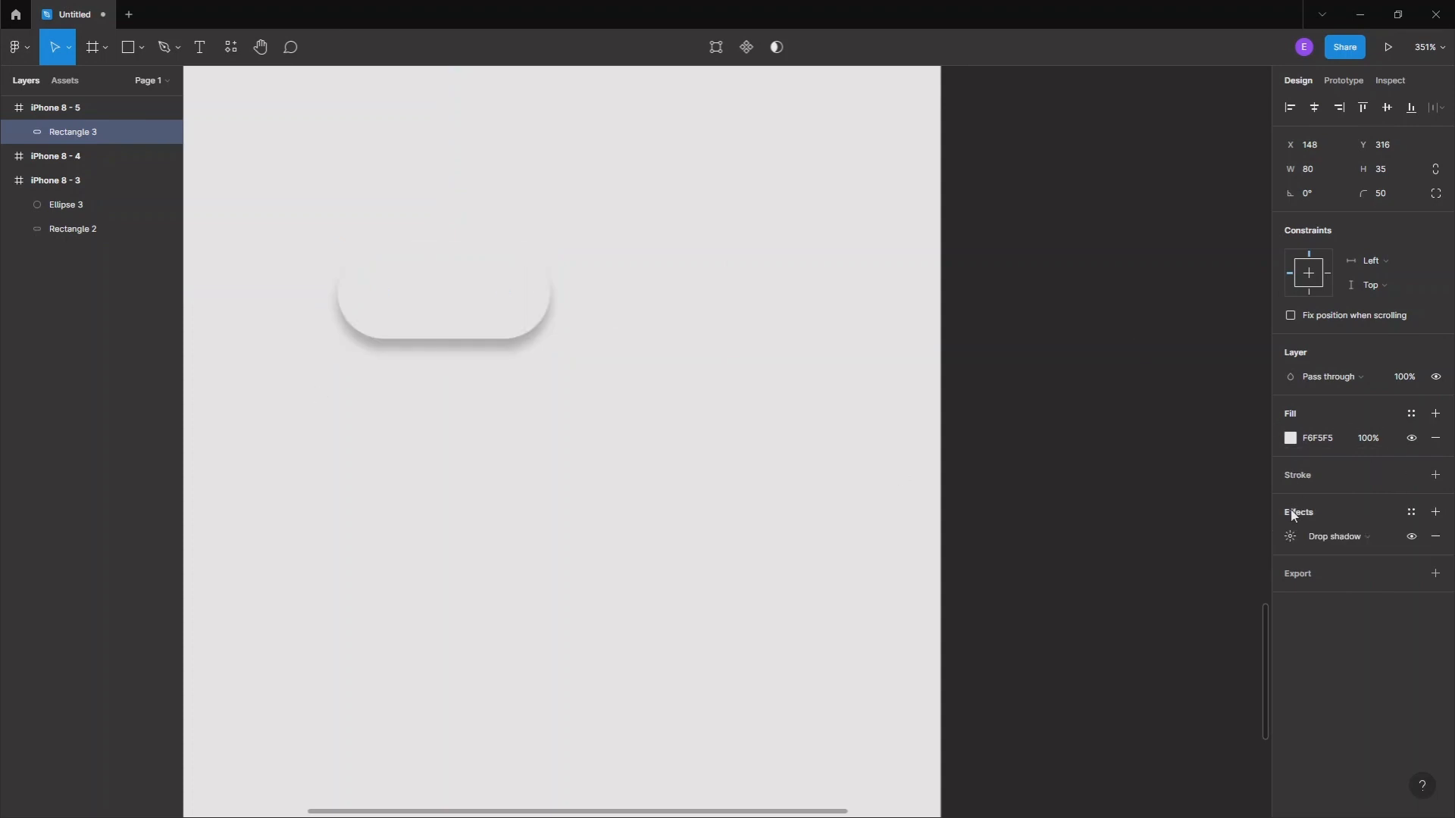
{"action": "left_click", "coordinate": [1332, 542]}
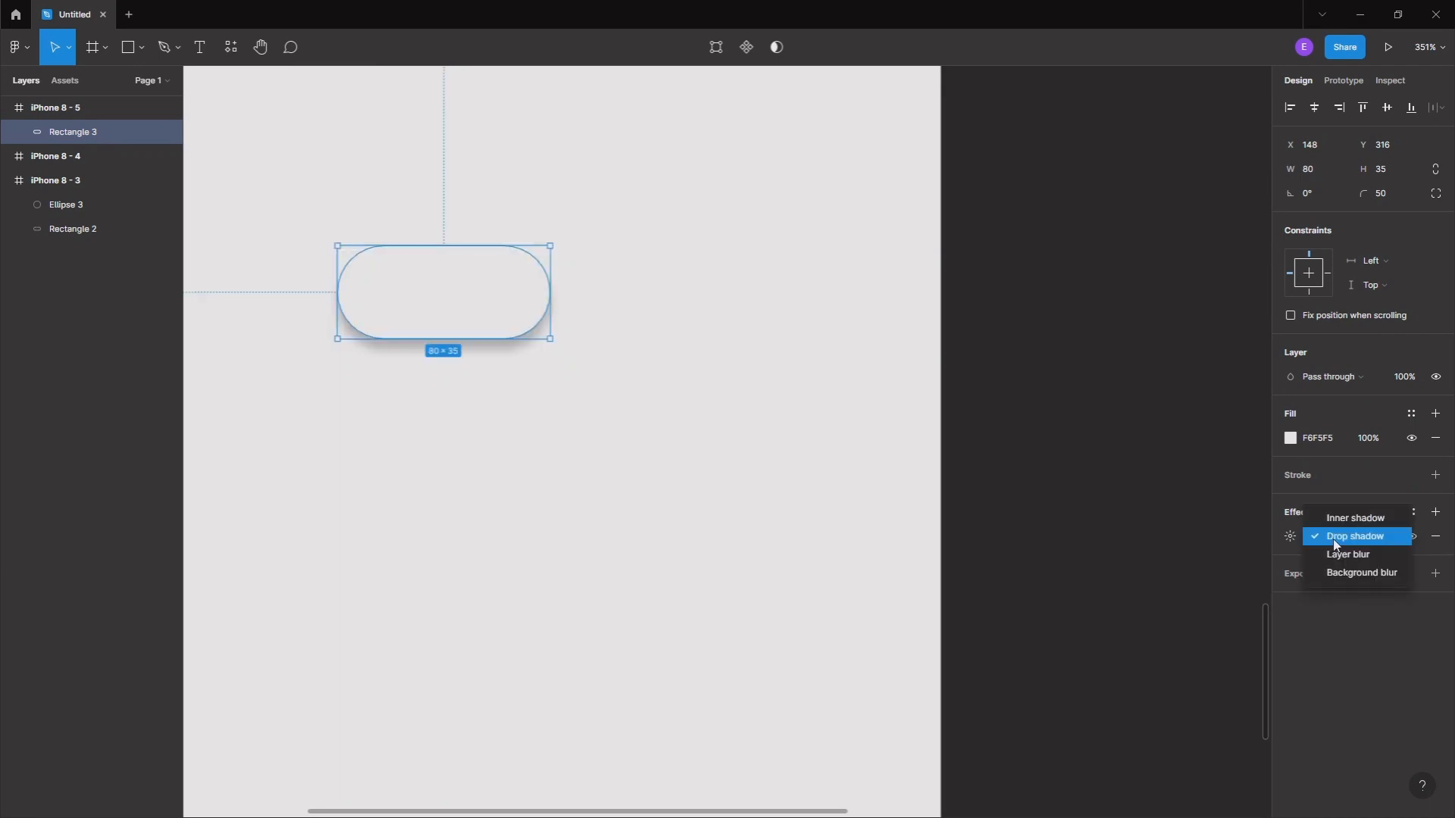
{"action": "left_click", "coordinate": [1362, 523]}
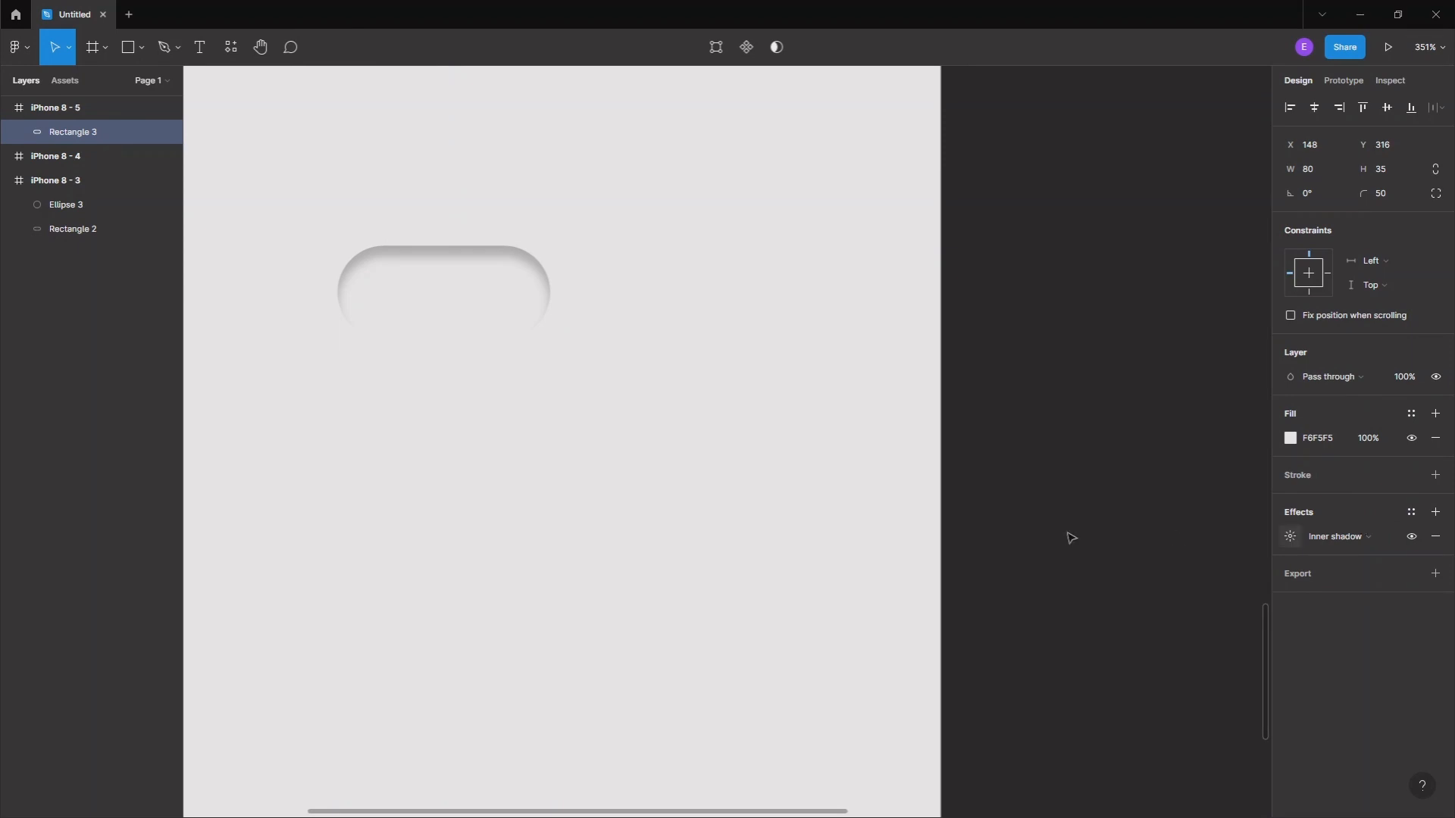
Set the opacity of the pill's inner shadow to 20%
{"action": "left_click", "coordinate": [1289, 538]}
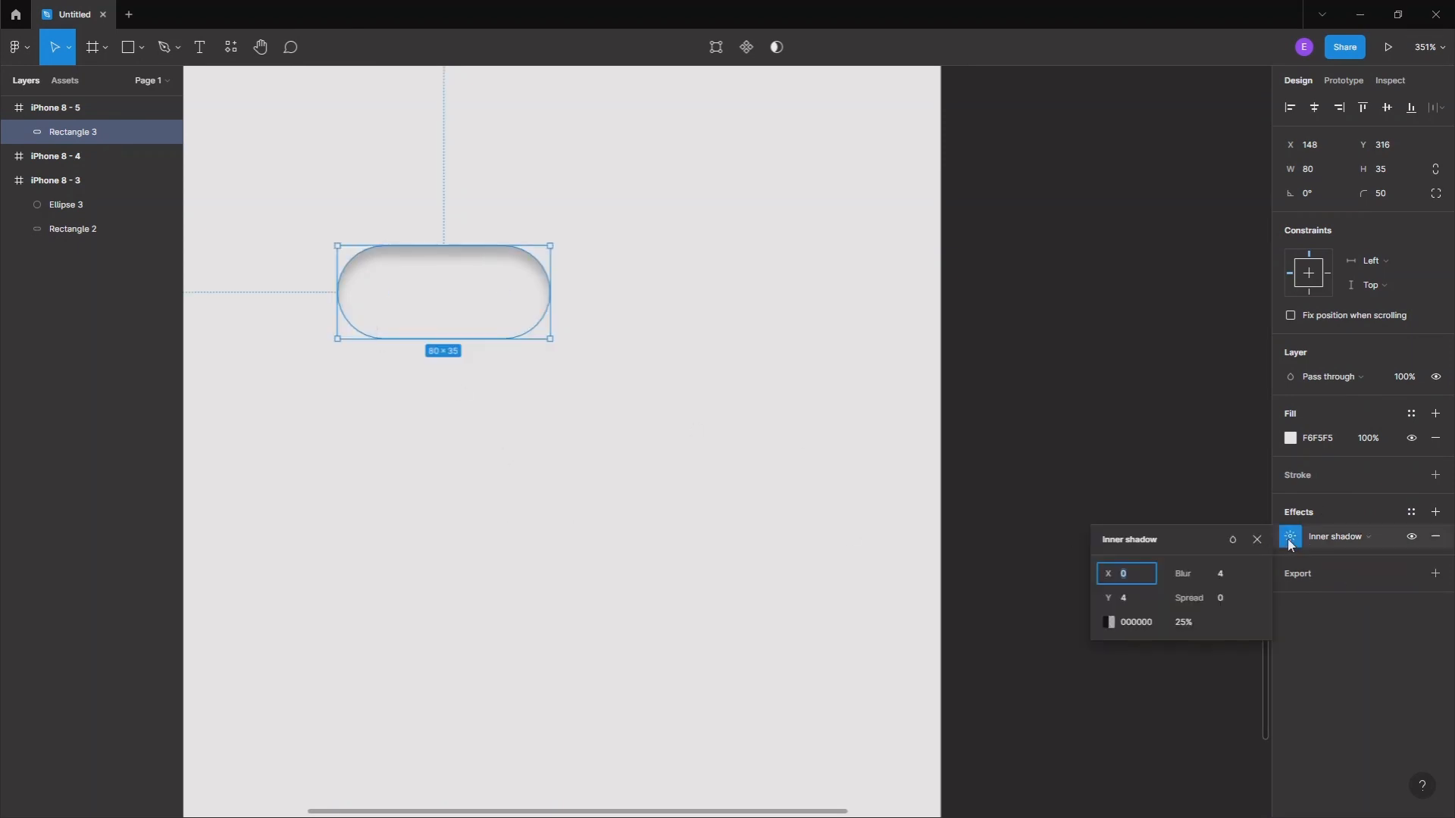
{"action": "left_click", "coordinate": [1125, 603]}
{"action": "left_click", "coordinate": [1184, 624]}
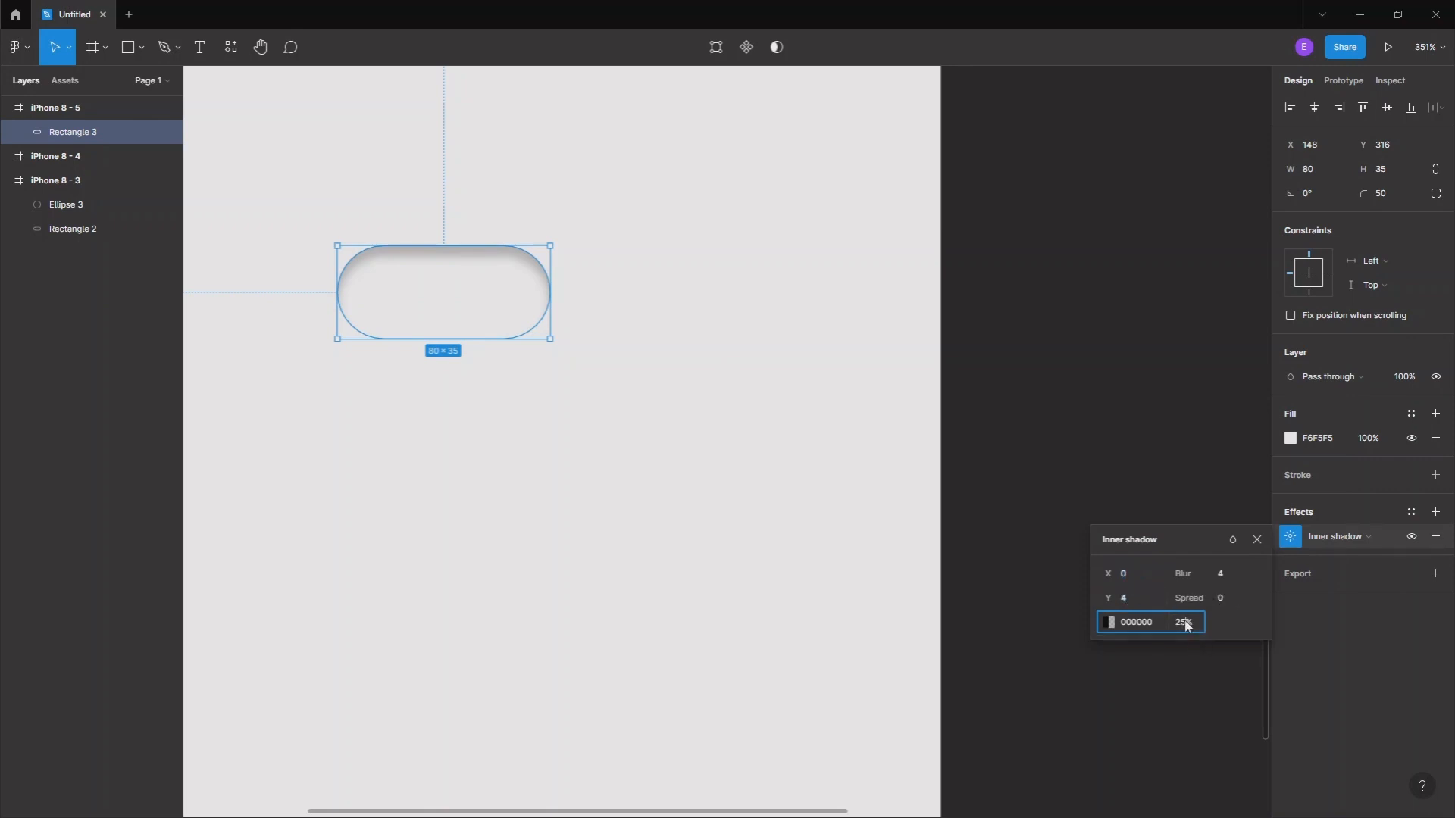
{"action": "key", "text": "Down"}
{"action": "key", "text": "Down"}
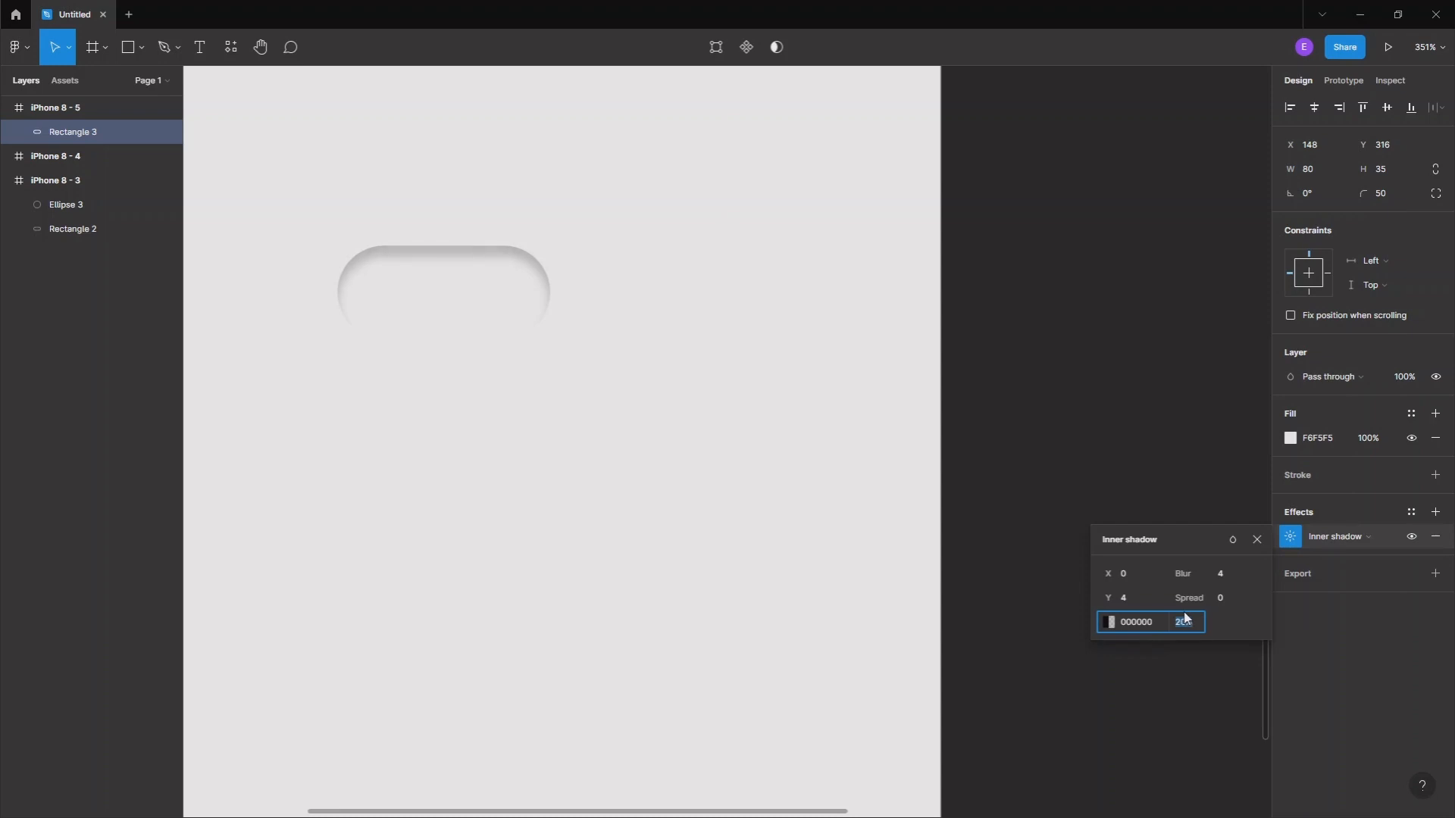
Set the Y offset of the pill's inner shadow to 3 and deselect the shape
{"action": "left_click", "coordinate": [1124, 602]}
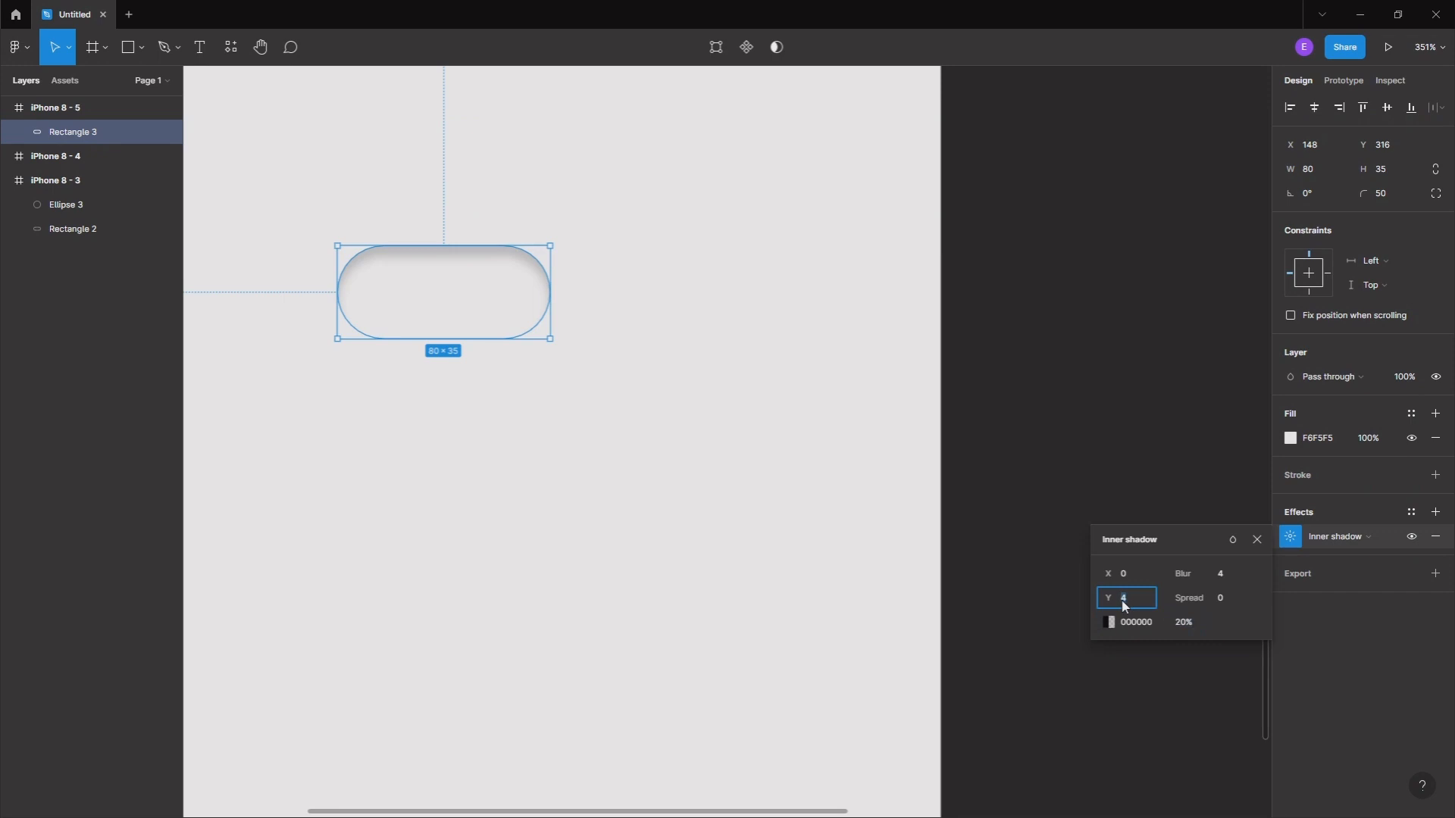
{"action": "key", "text": "Up"}
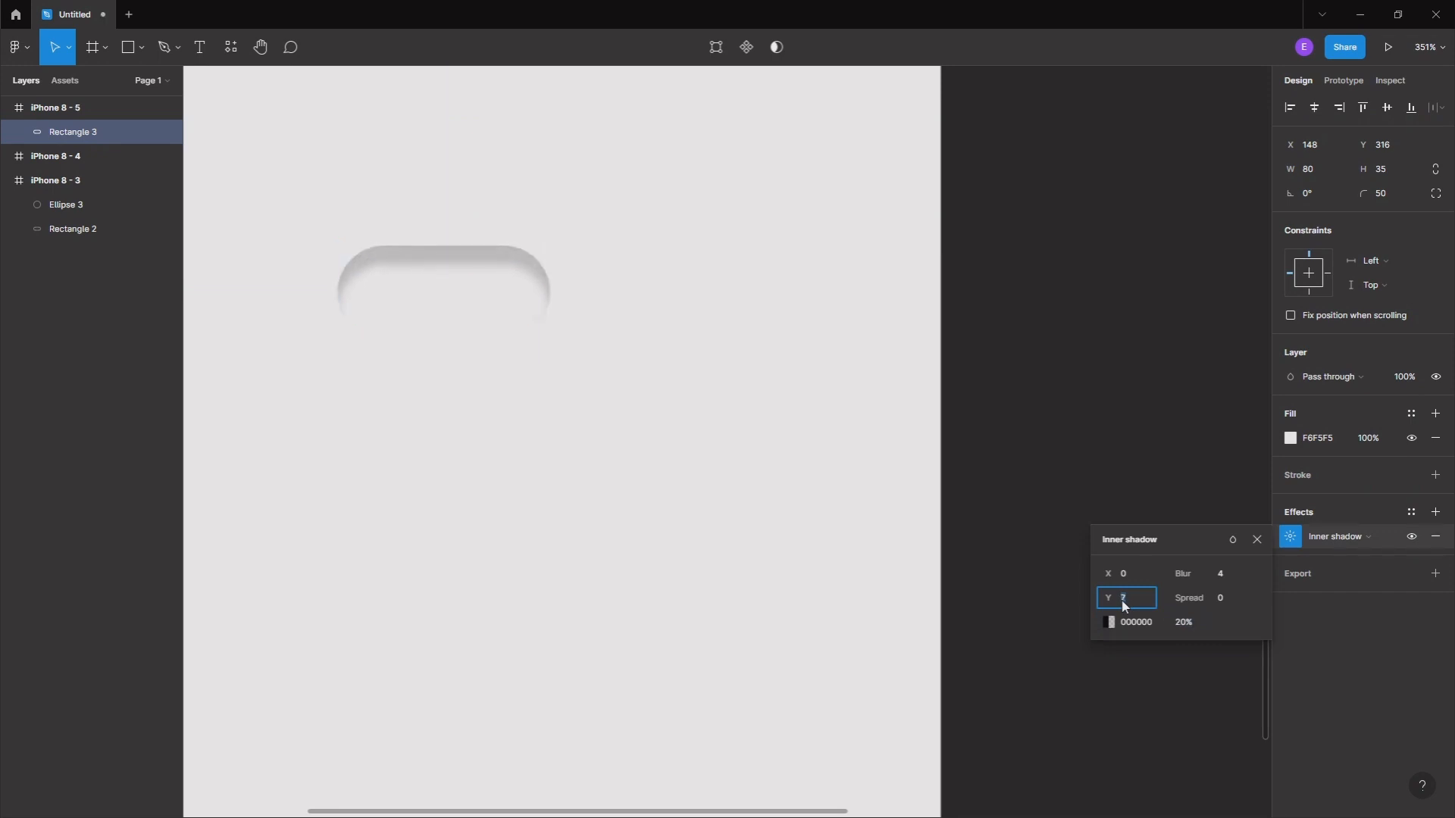
{"action": "key", "text": "Down"}
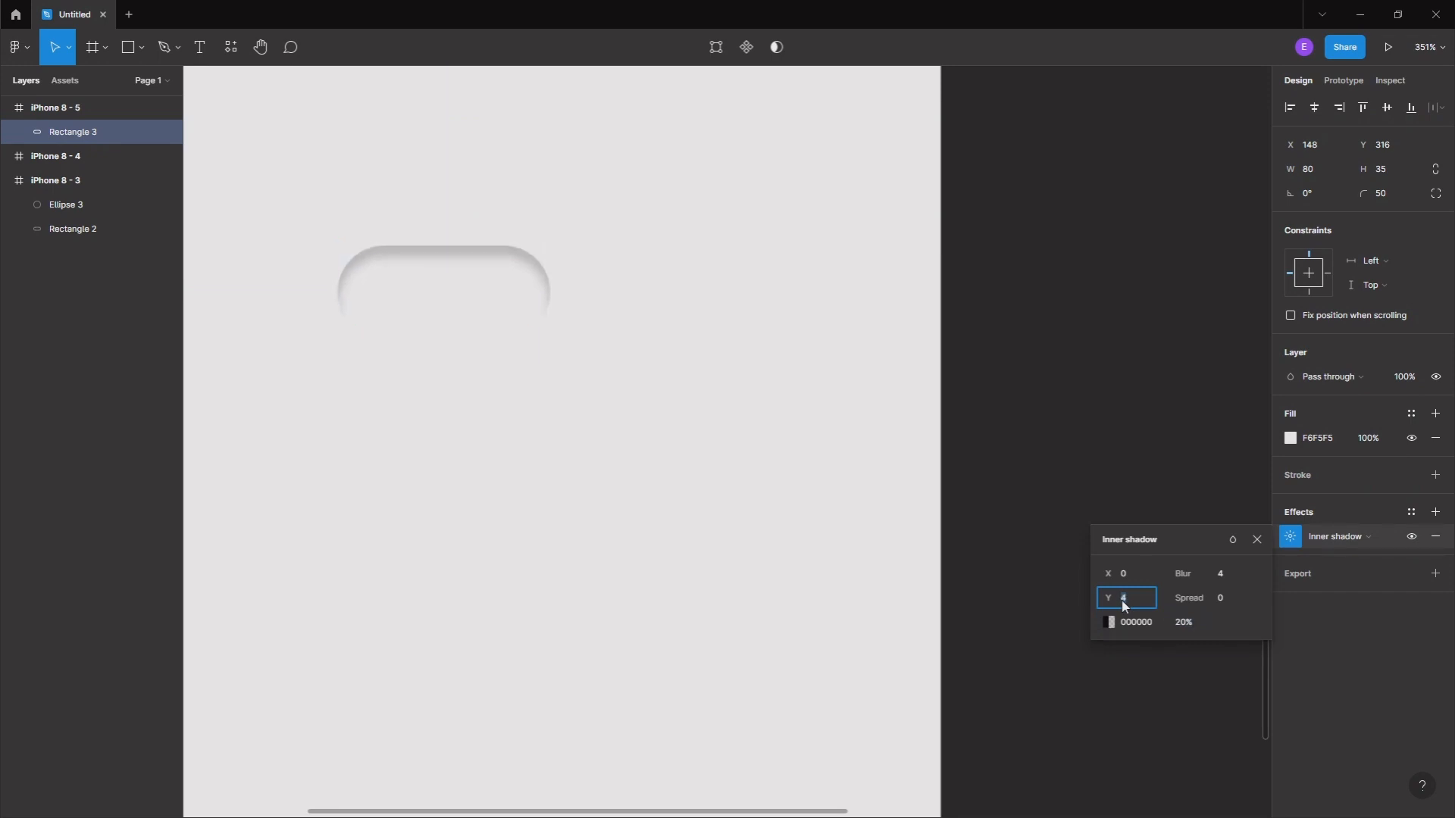
{"action": "key", "text": "Down"}
{"action": "key", "text": "Down"}
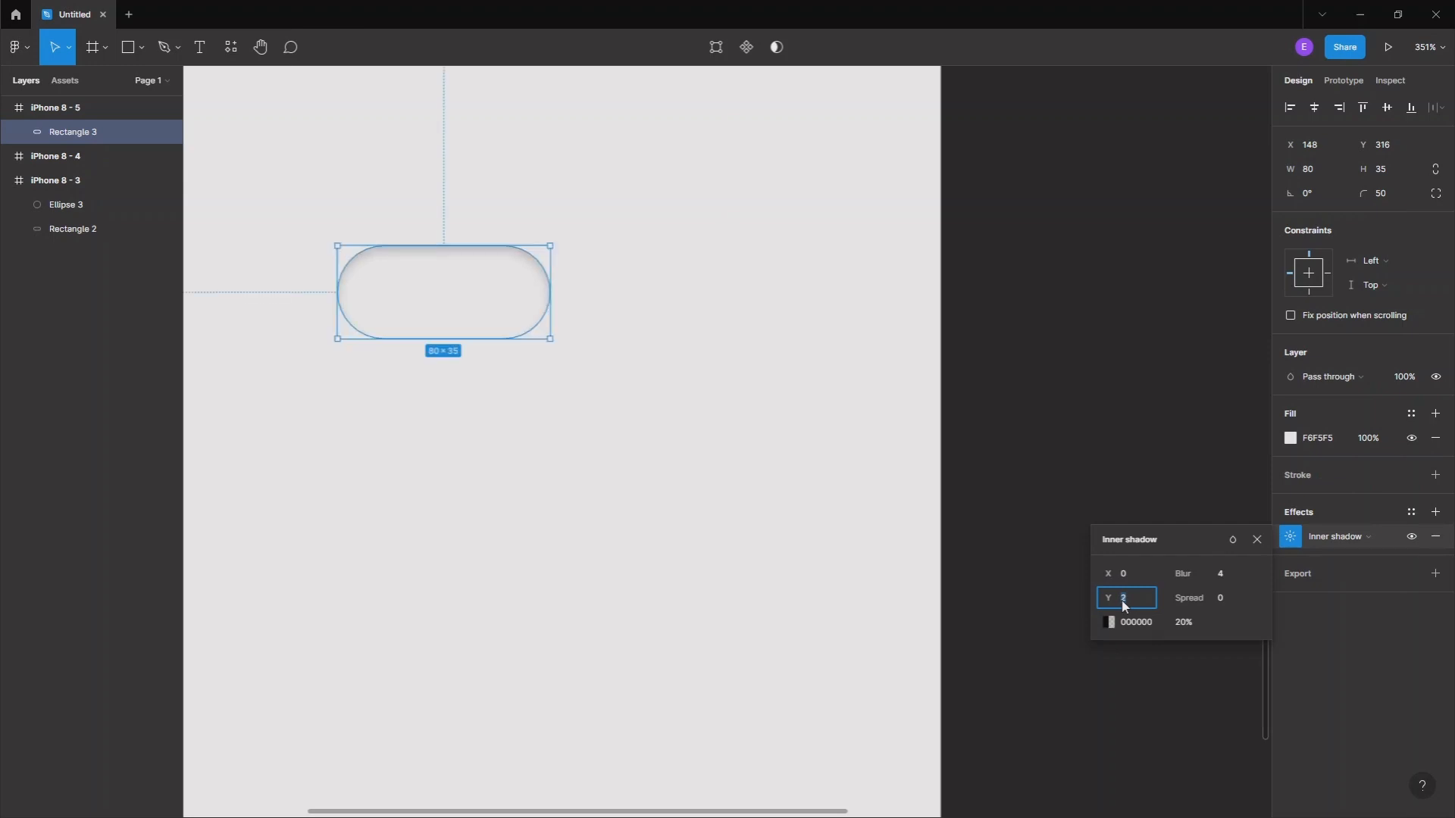
{"action": "left_click", "coordinate": [591, 412]}
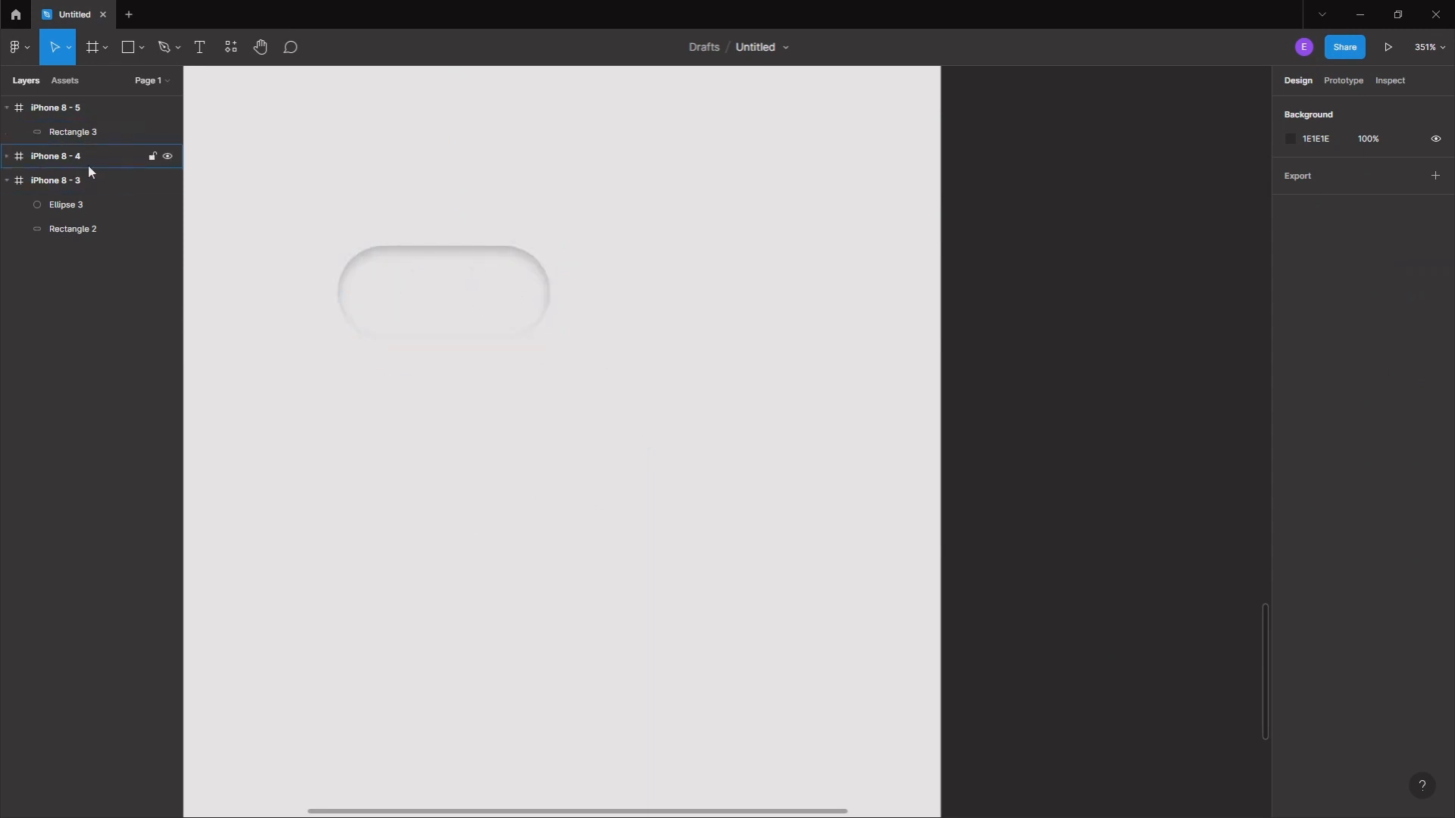
Draw a circle about 38 × 38 just below the left end of the pill-shaped track
{"action": "left_click", "coordinate": [141, 48]}
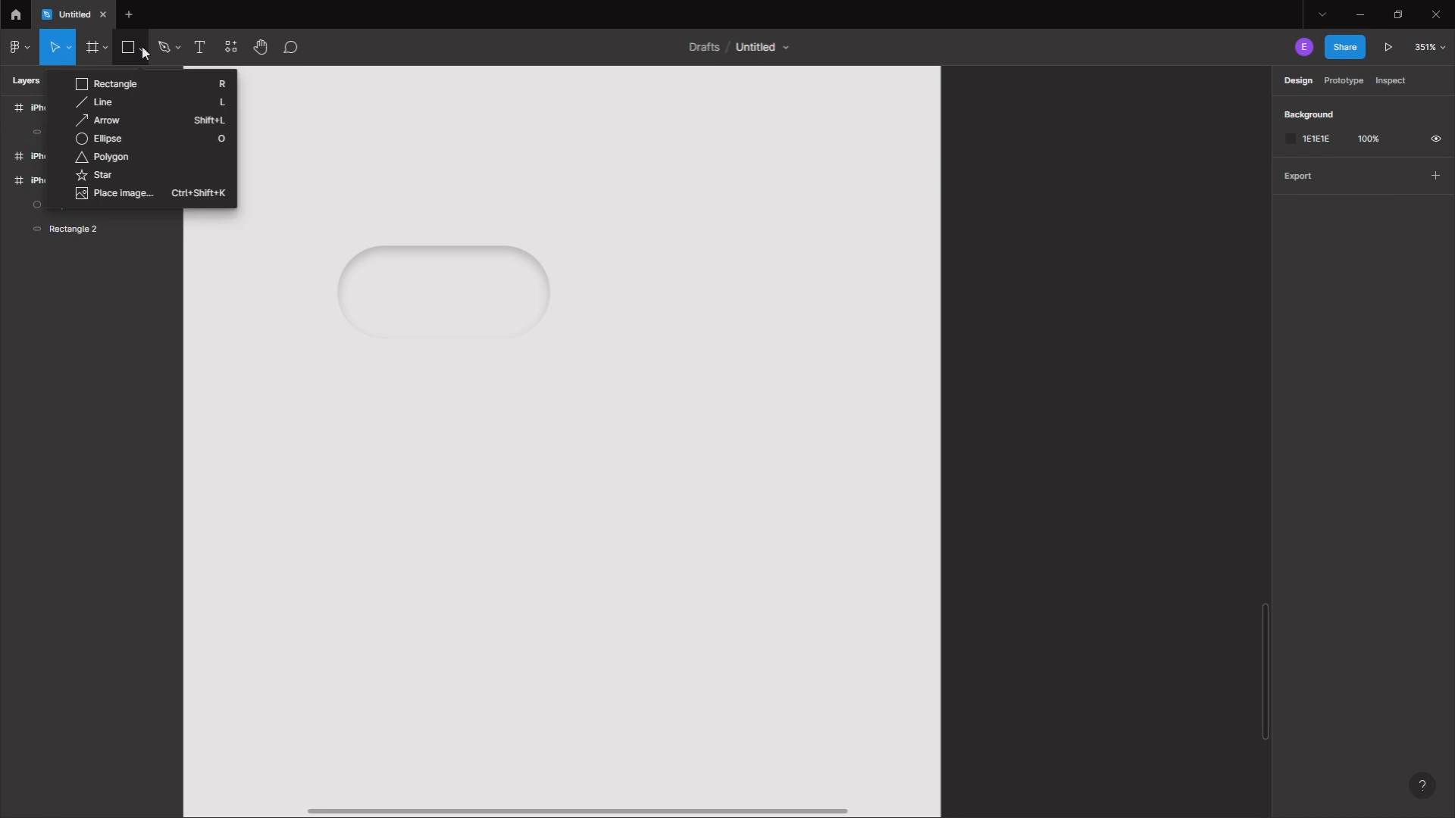
{"action": "left_click", "coordinate": [124, 144]}
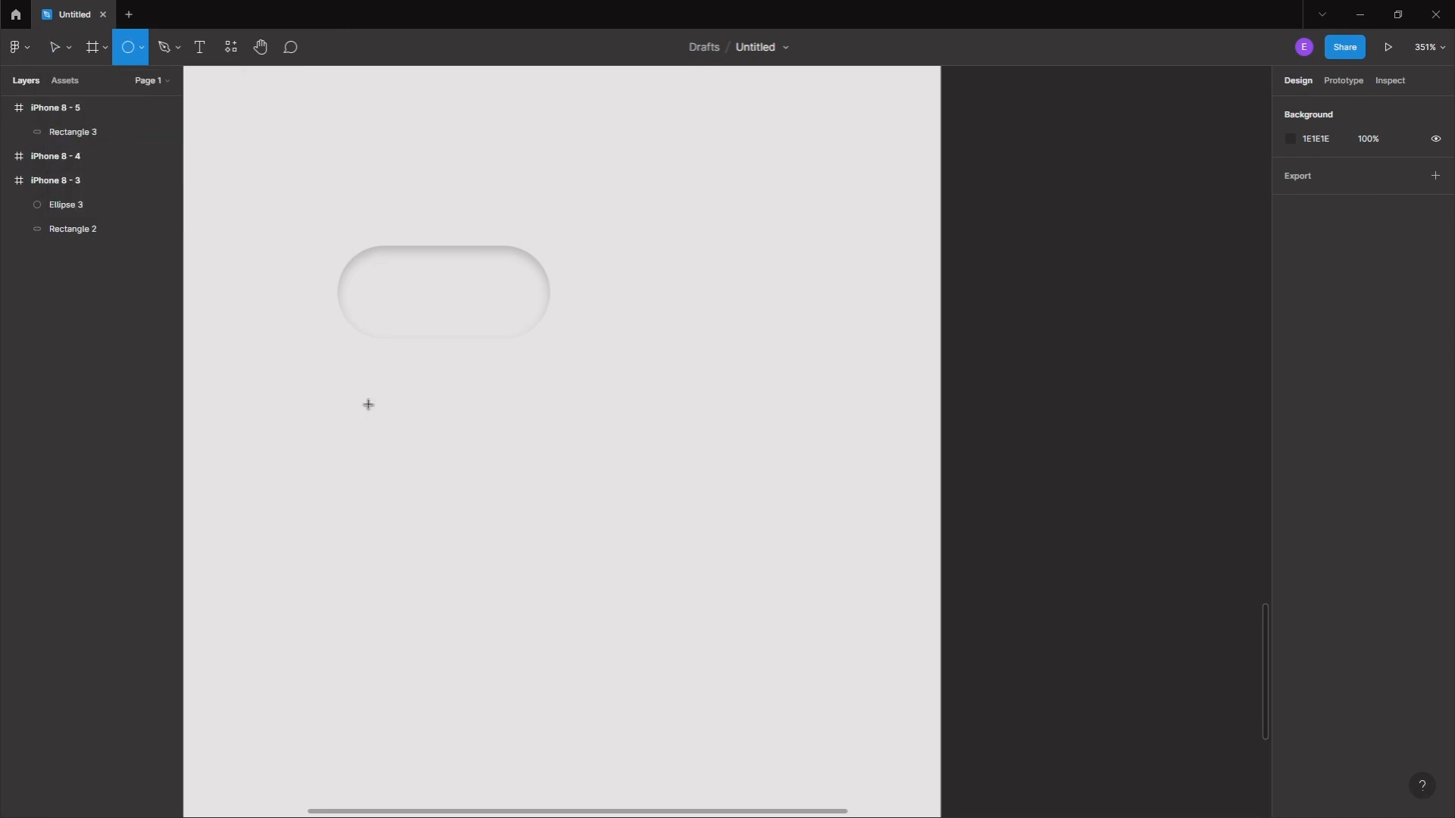
{"action": "left_click_drag", "start_coordinate": [368, 404], "coordinate": [388, 452]}
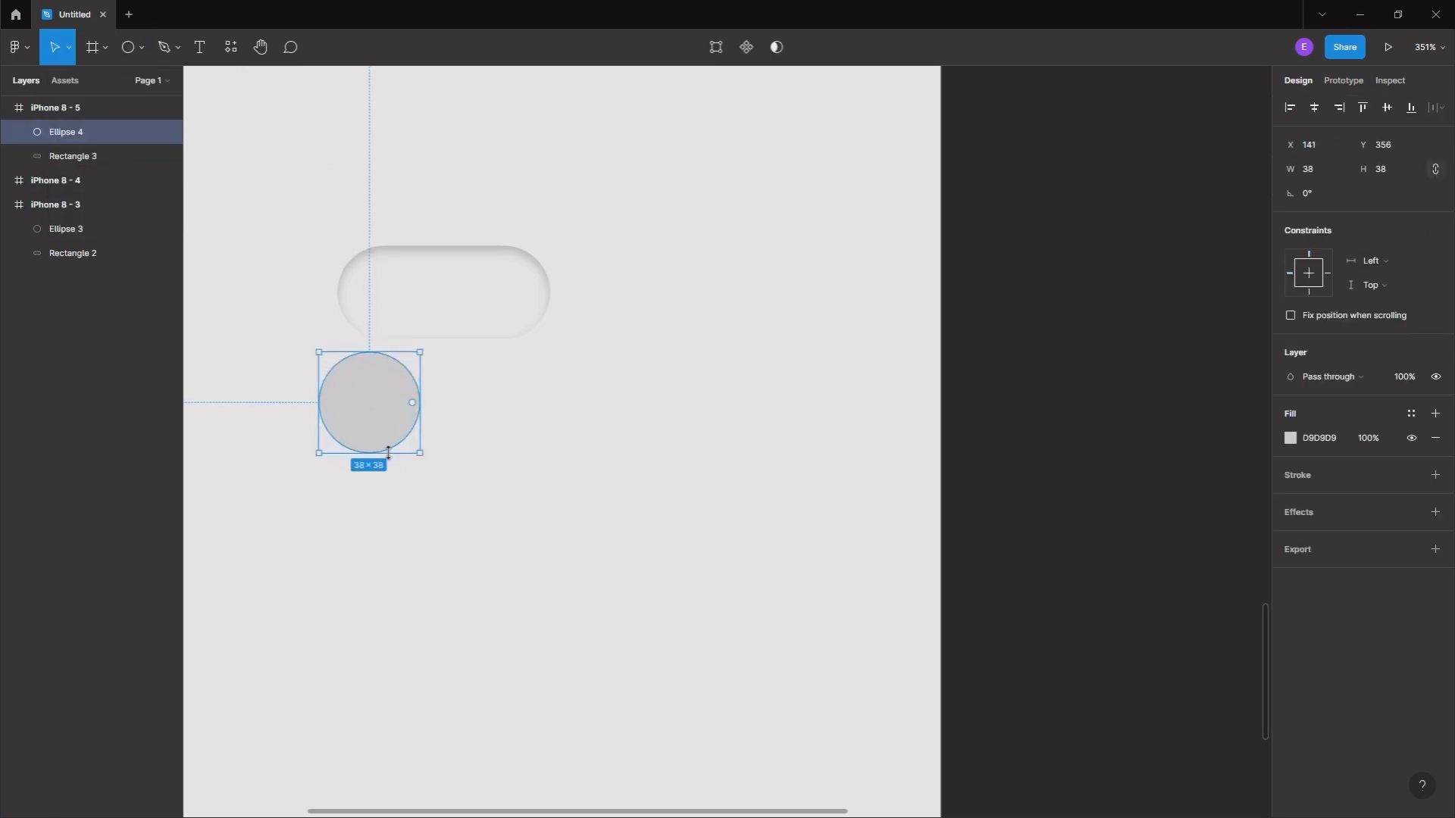
Resize the circle to 30 × 30 and place it inside the left end of the pill-shaped track
{"action": "left_click", "coordinate": [392, 293]}
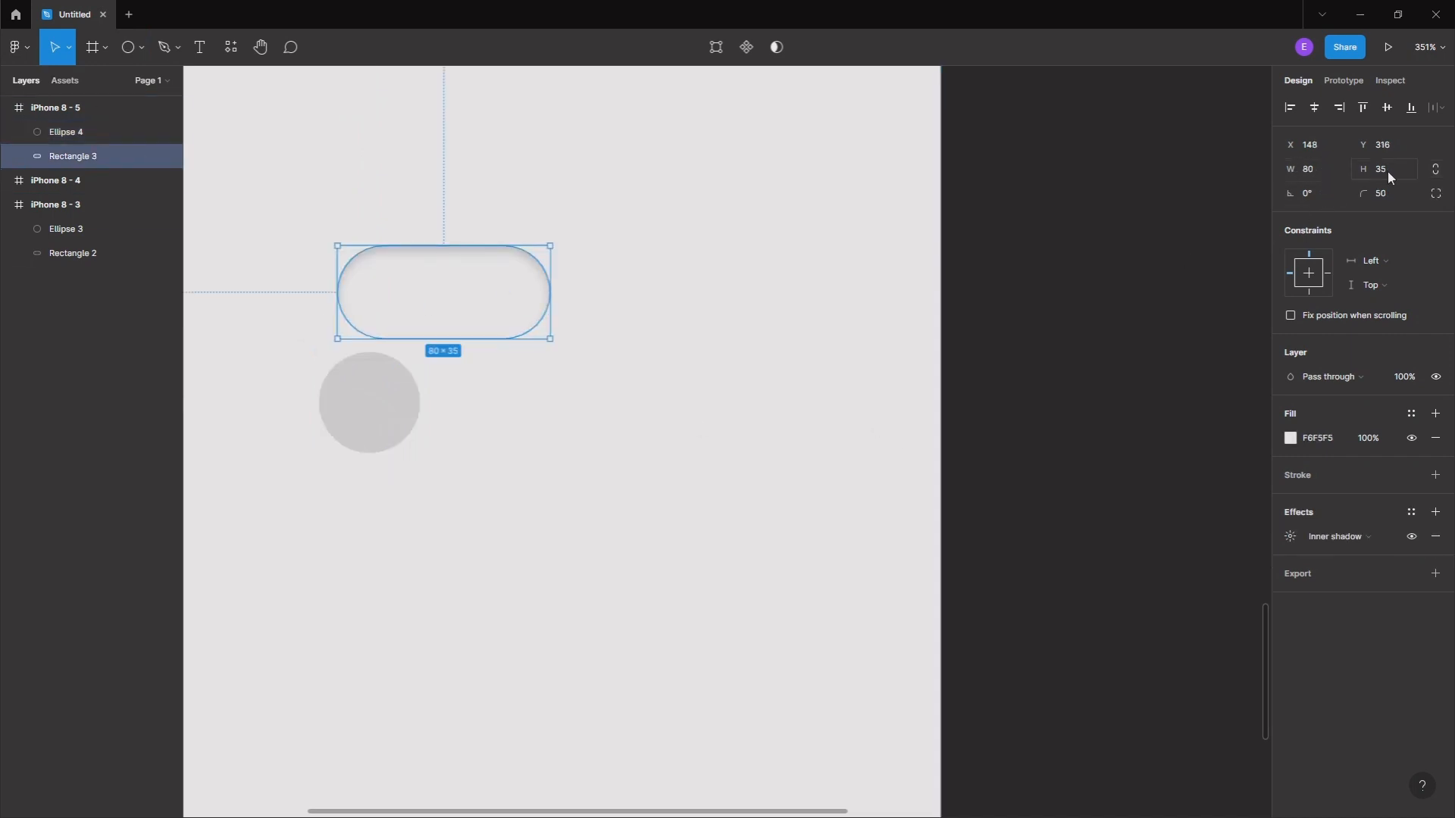
{"action": "left_click", "coordinate": [375, 419]}
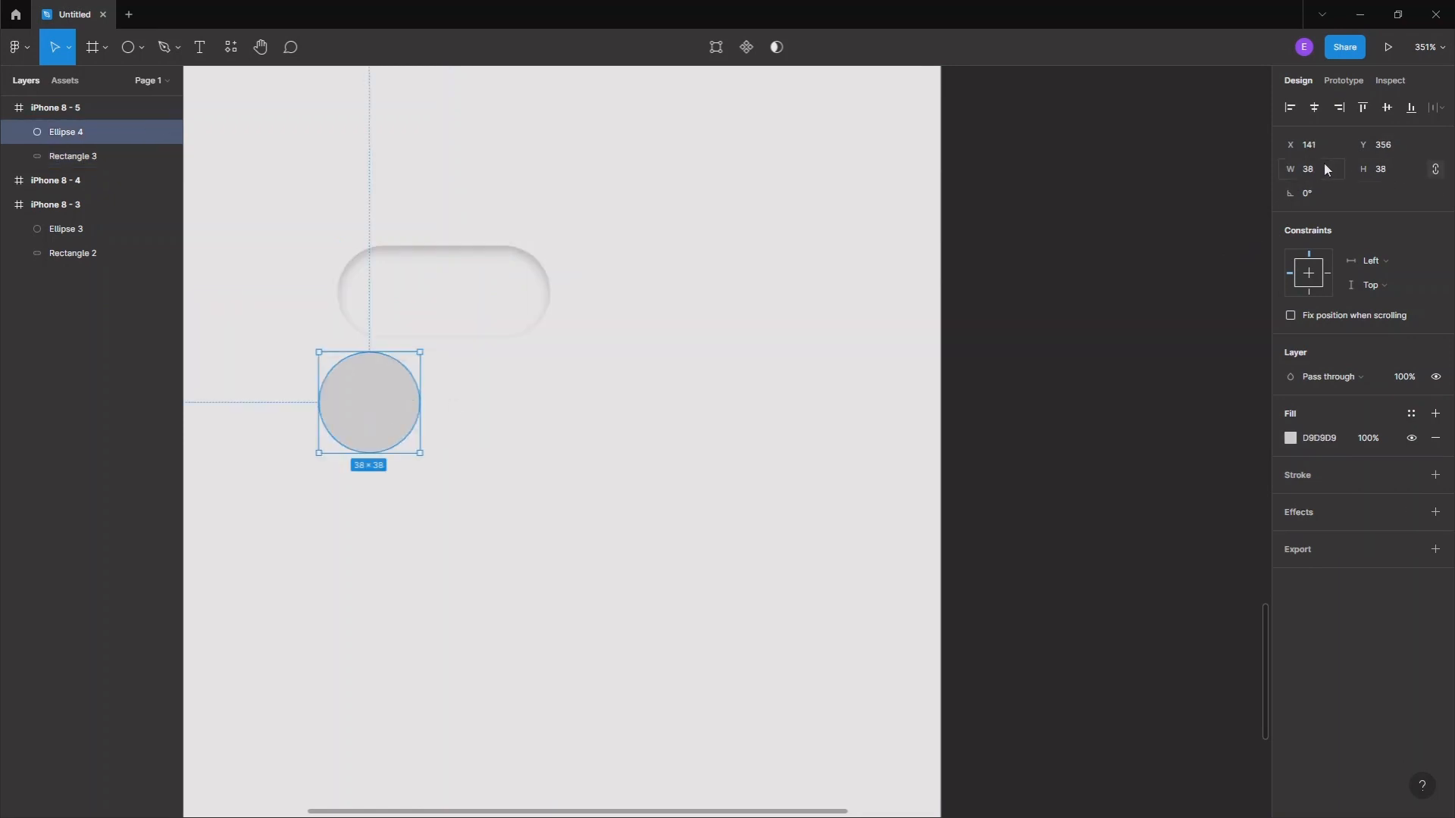
{"action": "left_click", "coordinate": [1384, 176]}
{"action": "key", "text": "Return"}
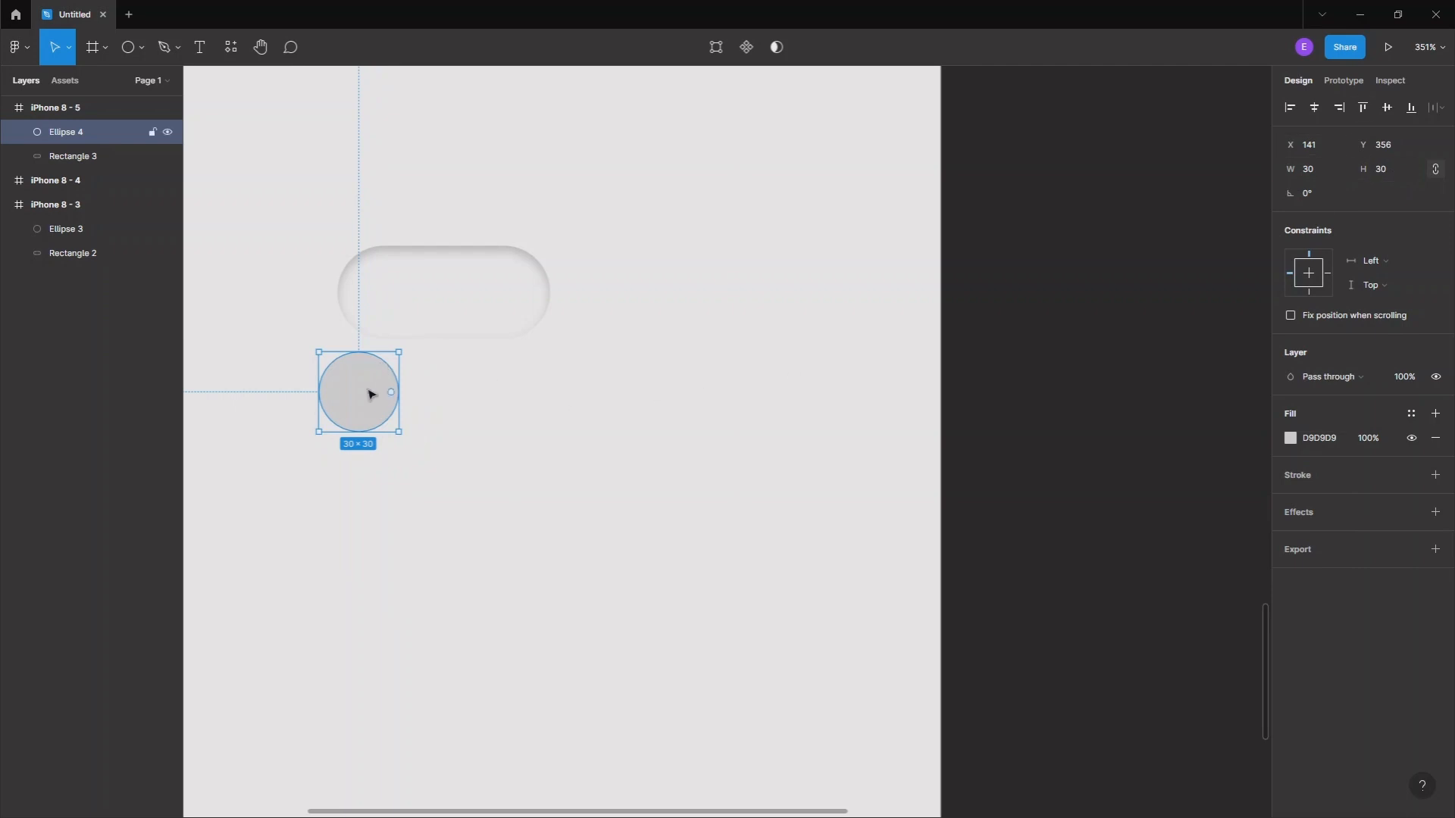
{"action": "left_click_drag", "start_coordinate": [370, 394], "coordinate": [397, 294]}
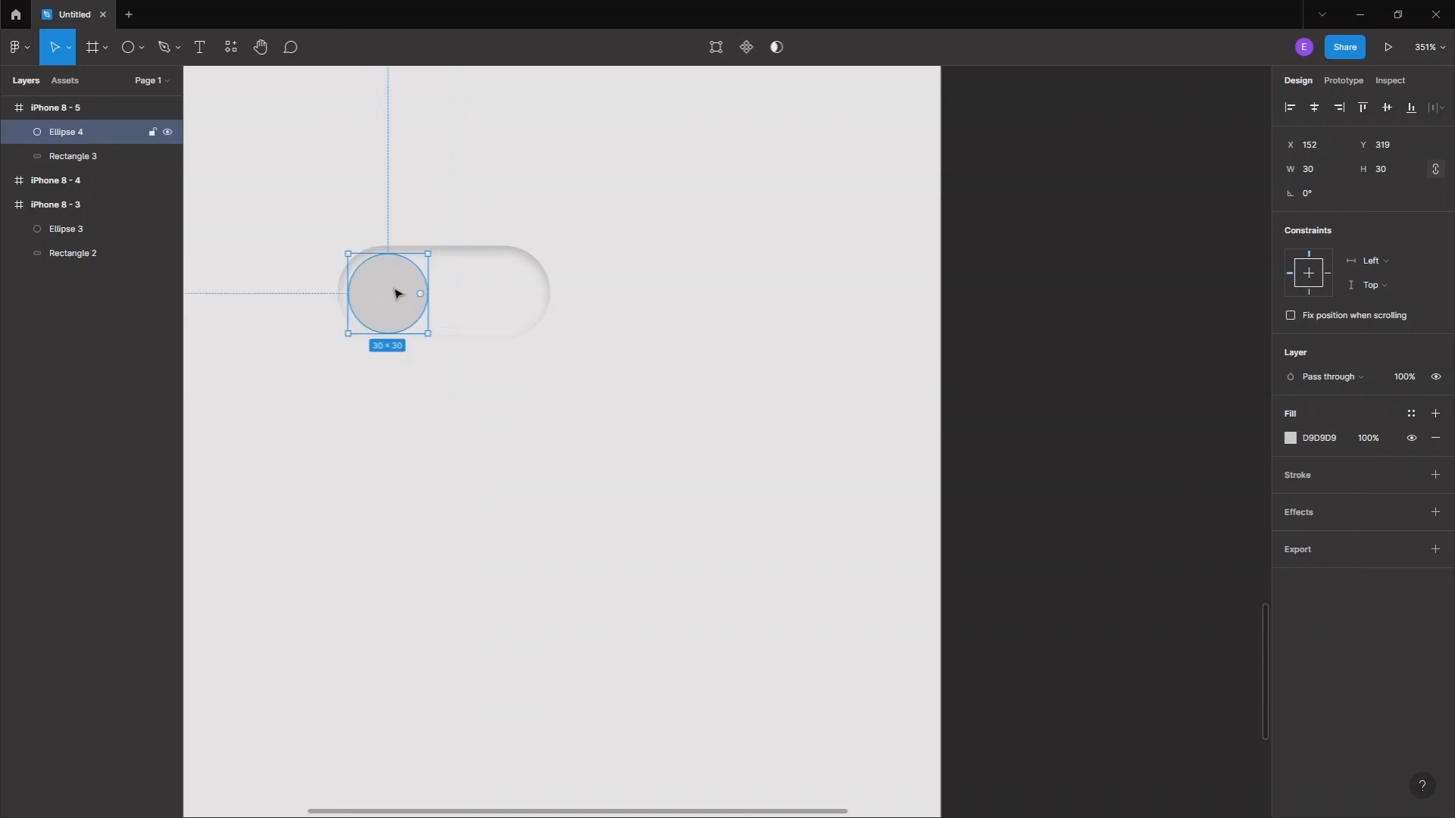
Create a skeuomorphic version of the circle with the Morph plugin's Skeuo effect
{"action": "right_click", "coordinate": [390, 300]}
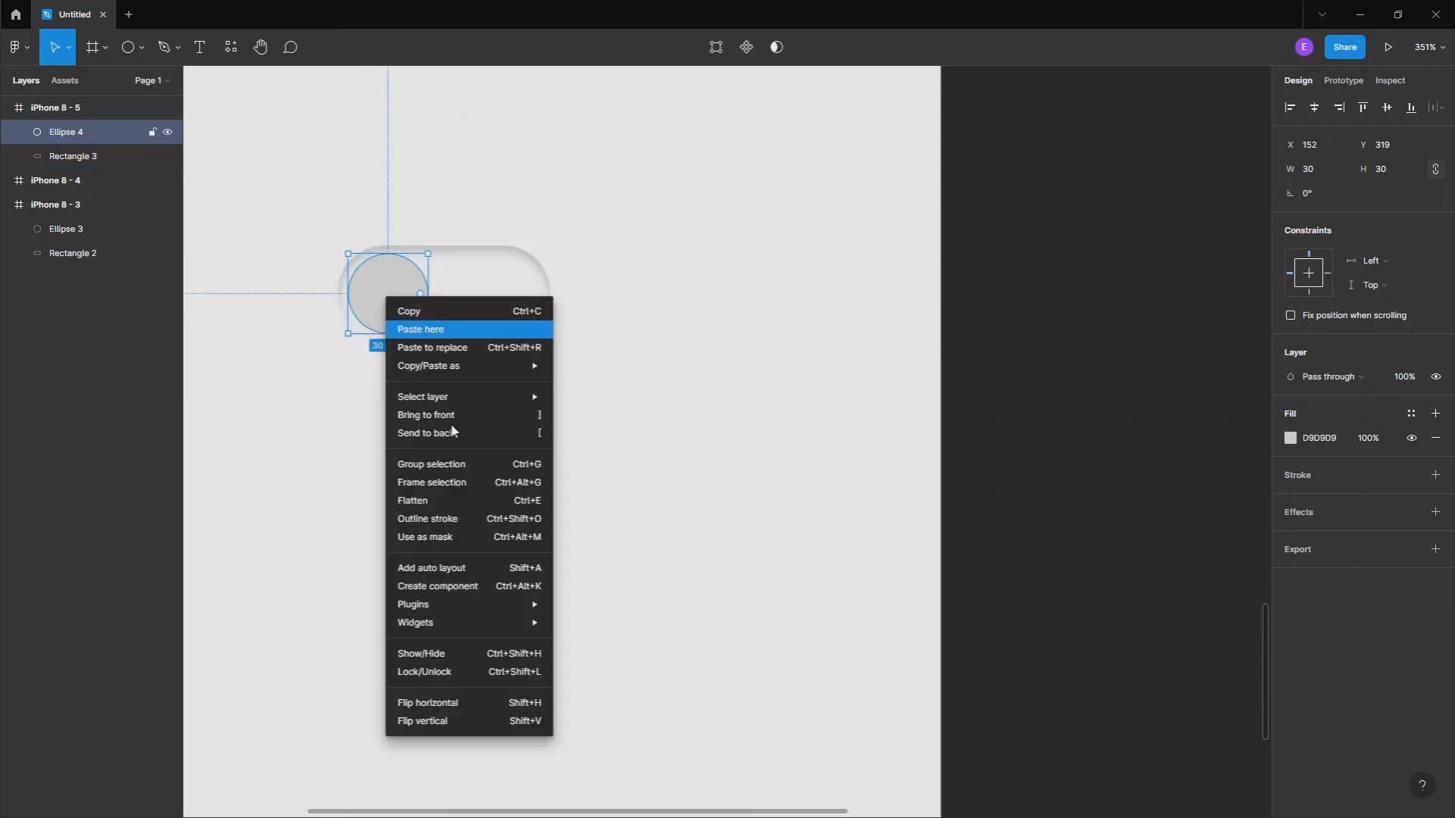
{"action": "mouse_move", "coordinate": [518, 610]}
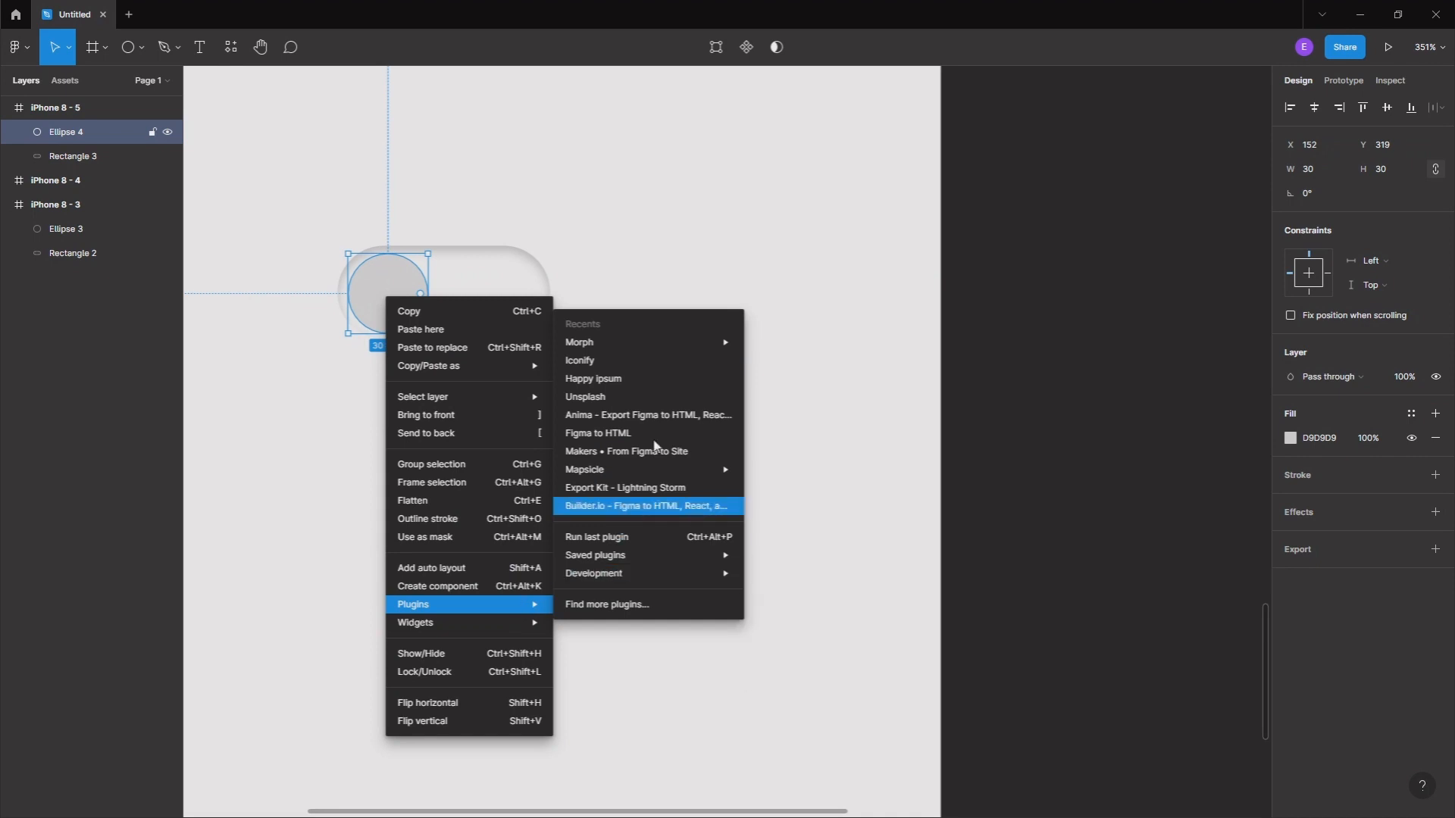
{"action": "mouse_move", "coordinate": [651, 342]}
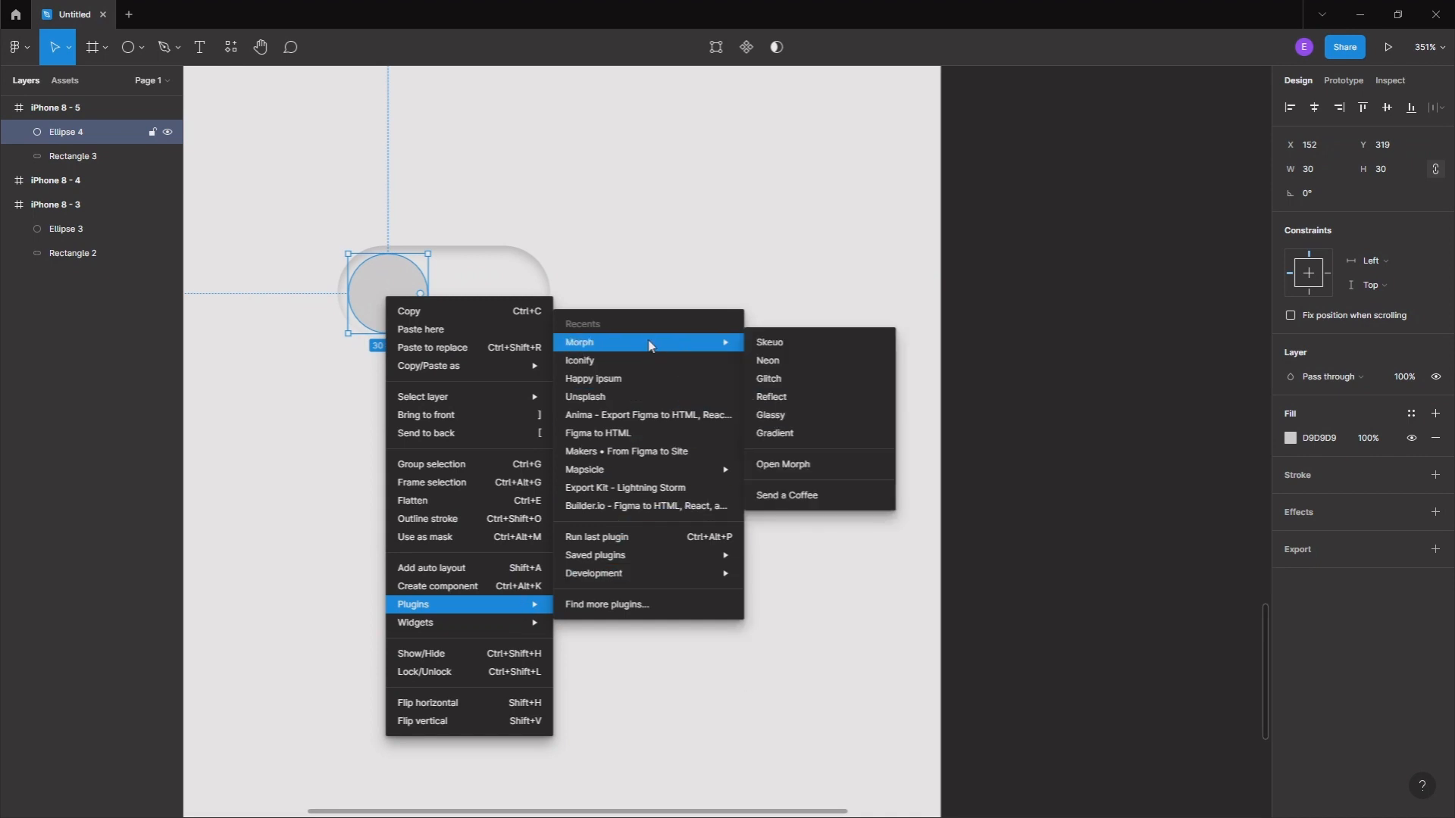
{"action": "left_click", "coordinate": [780, 343]}
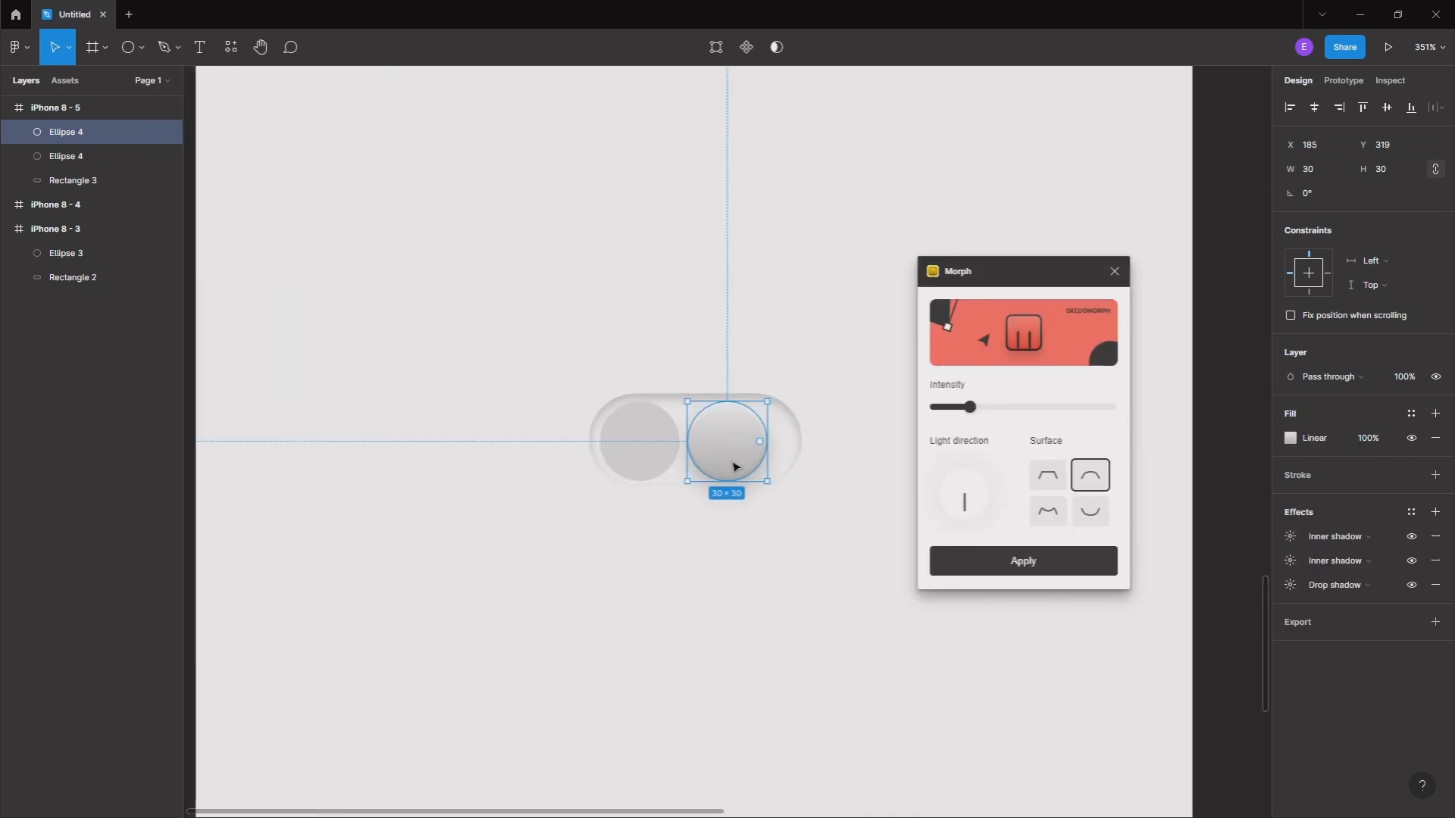
Delete the flat grey circle and move the shaded circle into its place at the track's left end, at X 151, Y 319
{"action": "left_click", "coordinate": [641, 451]}
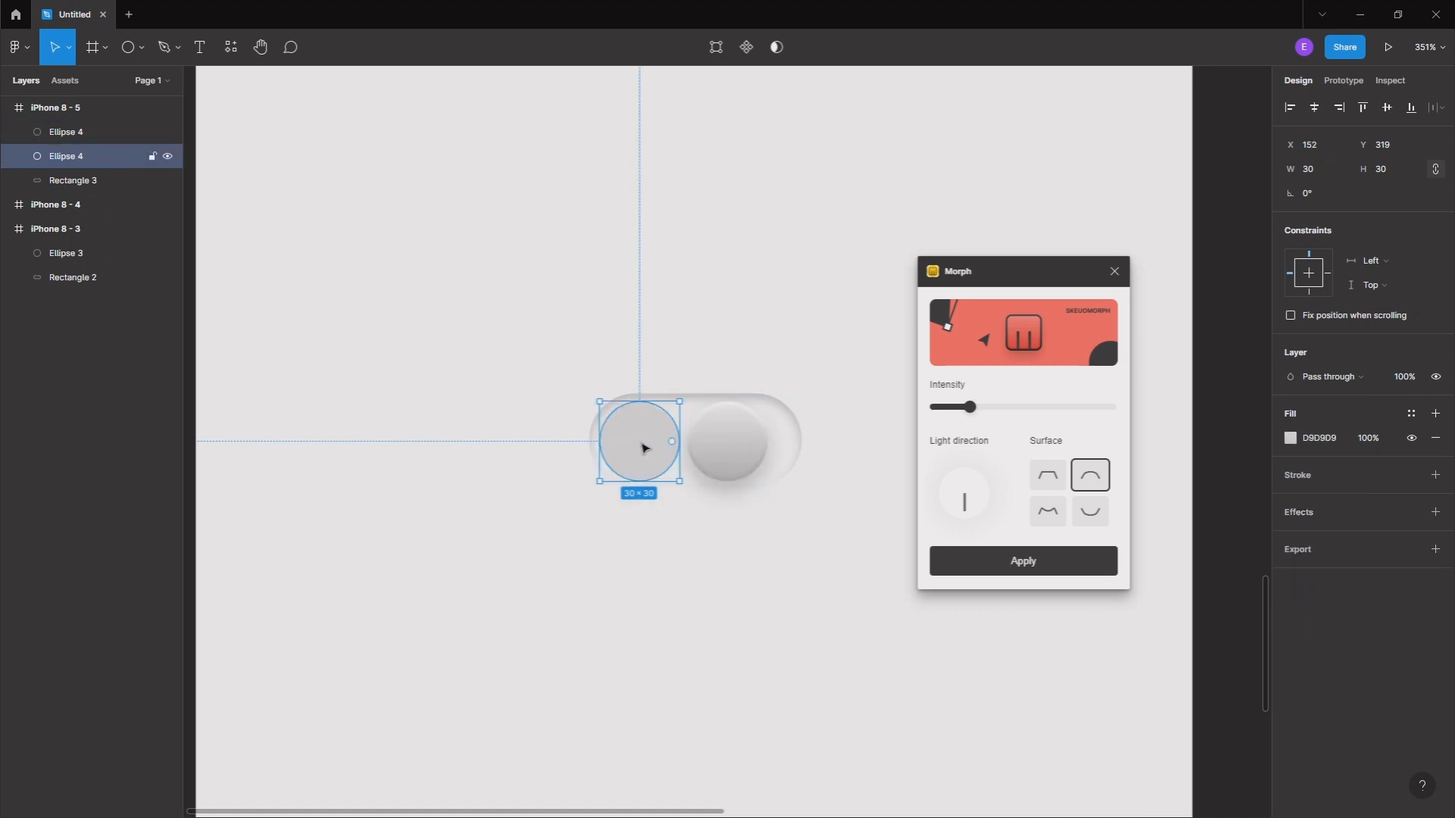
{"action": "key", "text": "Delete"}
{"action": "left_click_drag", "start_coordinate": [734, 457], "coordinate": [646, 451]}
{"action": "key", "text": "Right"}
{"action": "key", "text": "Up"}
{"action": "key", "text": "Up"}
{"action": "key", "text": "Up"}
{"action": "left_click", "coordinate": [675, 559]}
{"action": "left_click", "coordinate": [643, 436]}
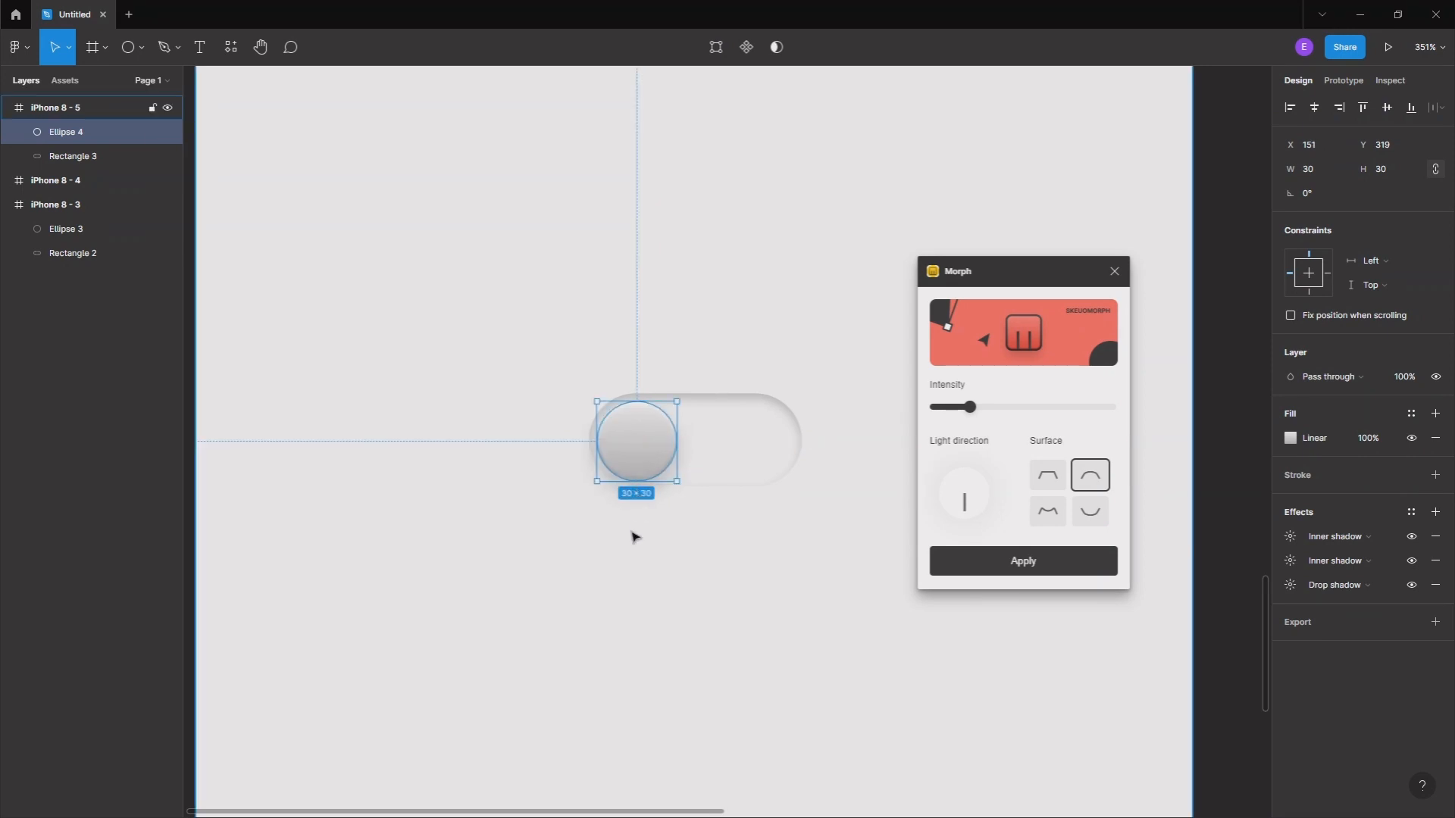
Set the Y offset of the shaded circle's drop shadow to 2
{"action": "scroll", "coordinate": [635, 541], "scroll_direction": "down", "scroll_amount": 2}
{"action": "scroll", "coordinate": [635, 541], "scroll_direction": "down", "scroll_amount": 4}
{"action": "left_click", "coordinate": [866, 484]}
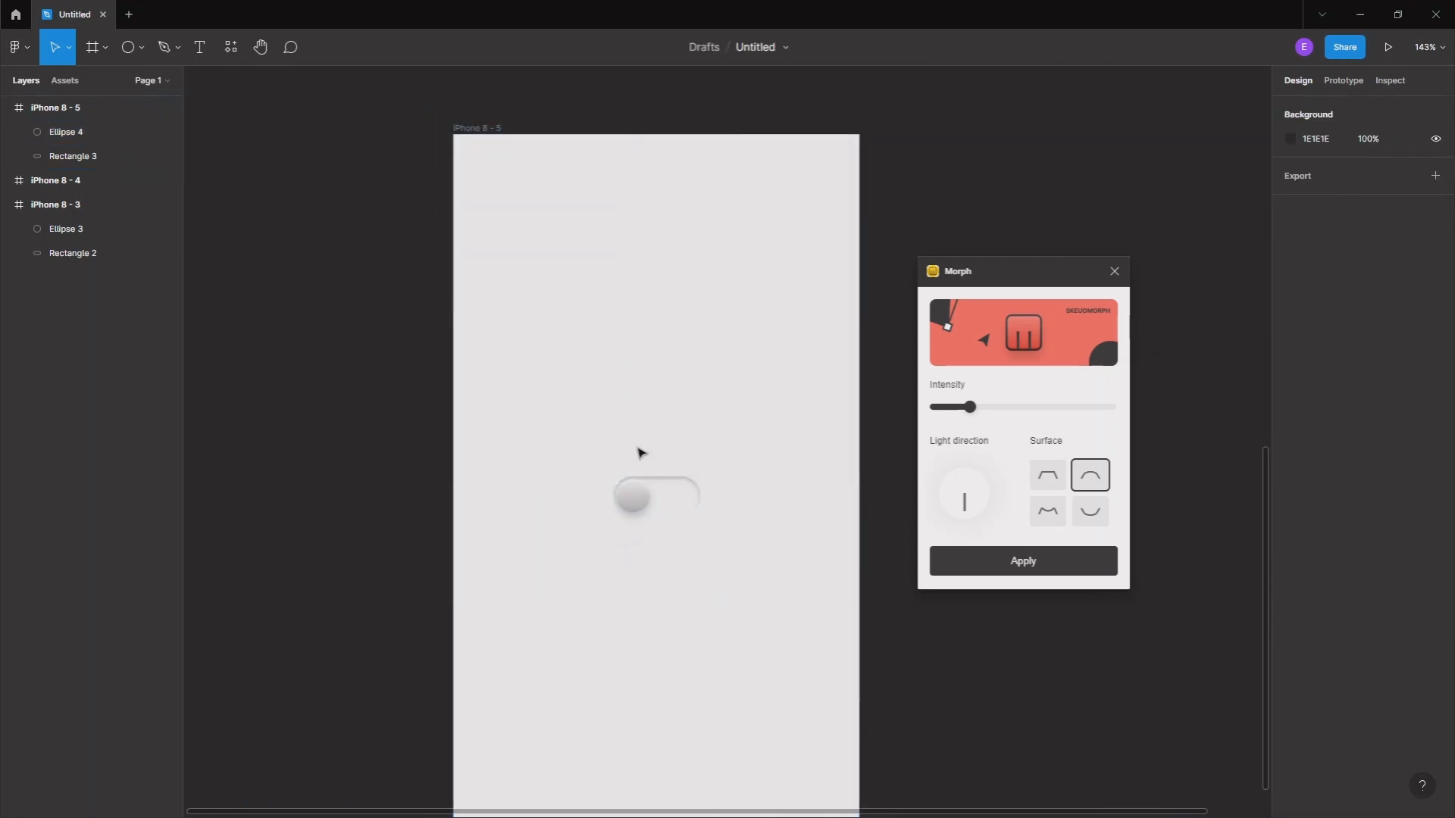
{"action": "left_click", "coordinate": [635, 497]}
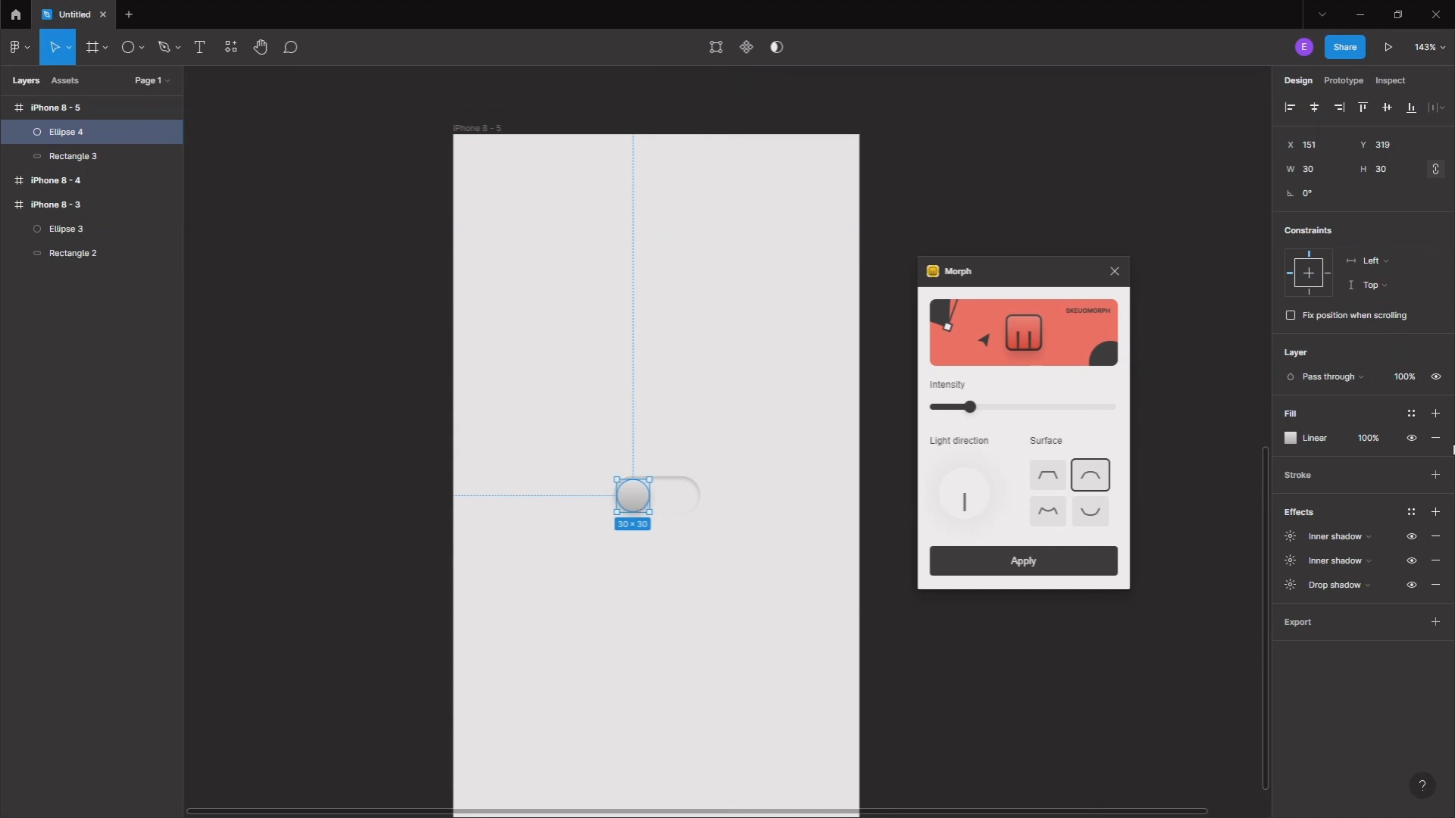
{"action": "left_click", "coordinate": [1312, 585]}
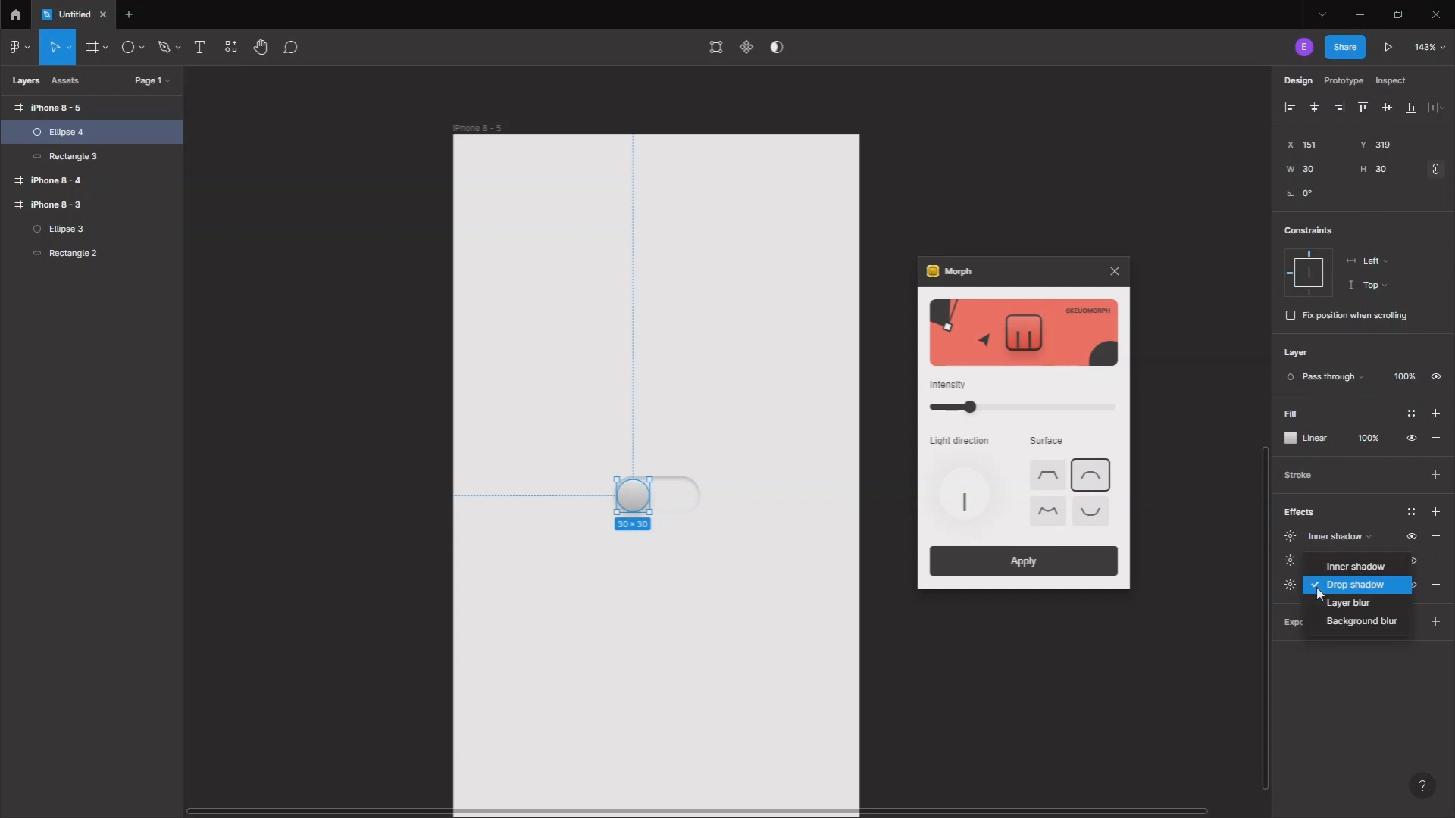
{"action": "left_click", "coordinate": [1292, 589]}
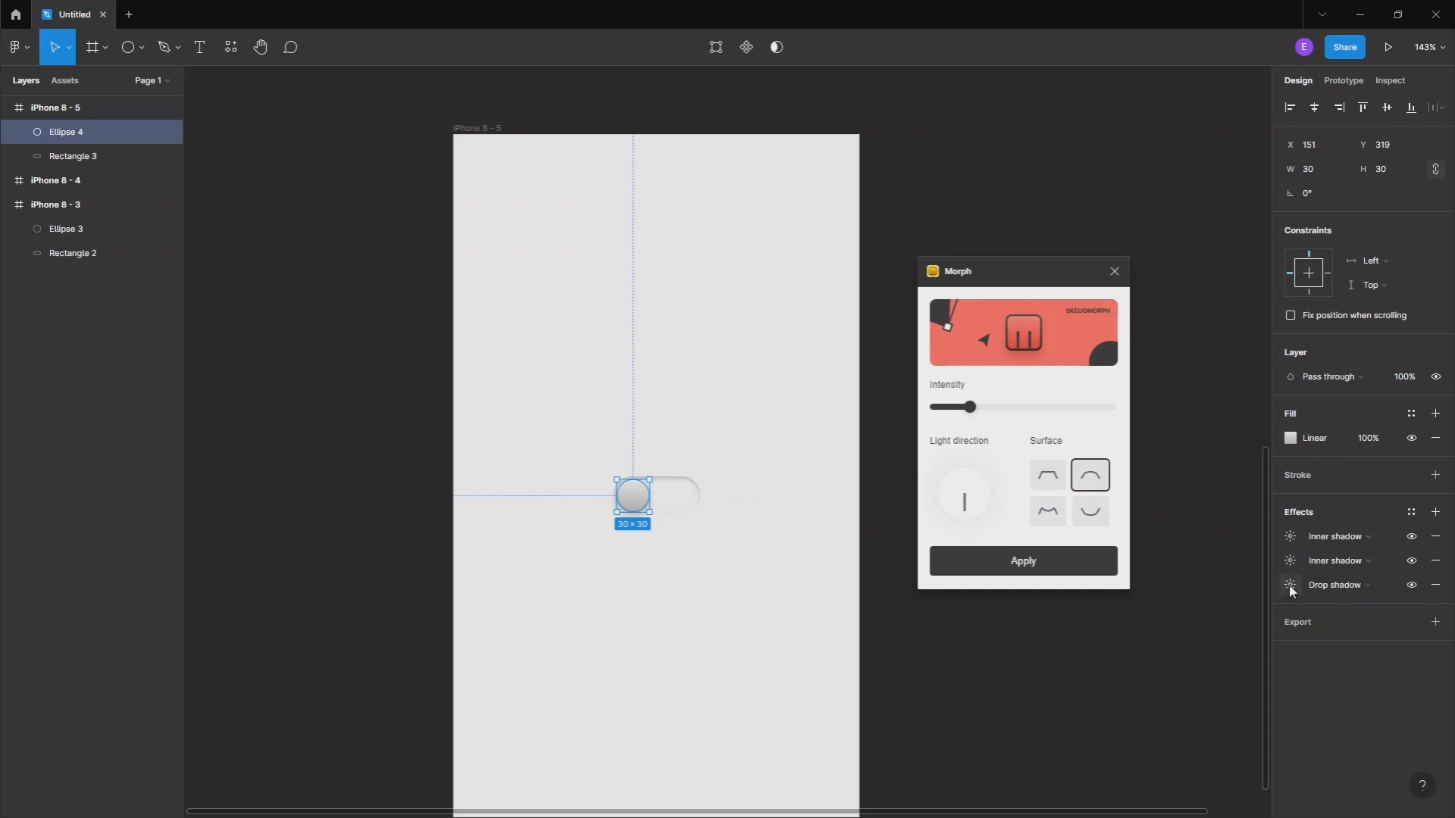
{"action": "left_click", "coordinate": [1292, 589]}
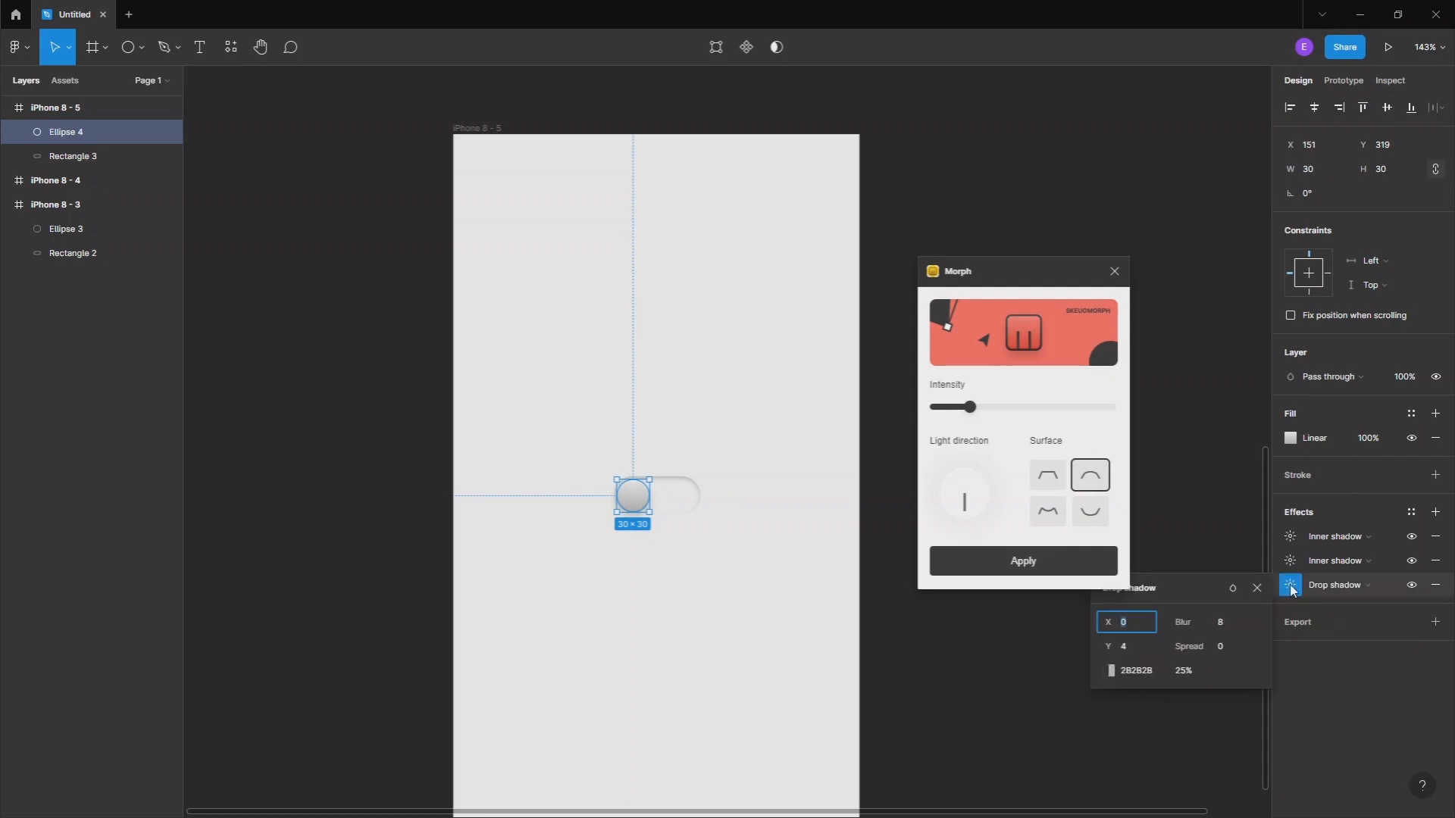
{"action": "left_click", "coordinate": [1189, 673]}
{"action": "left_click", "coordinate": [1129, 648]}
{"action": "key", "text": "Return"}
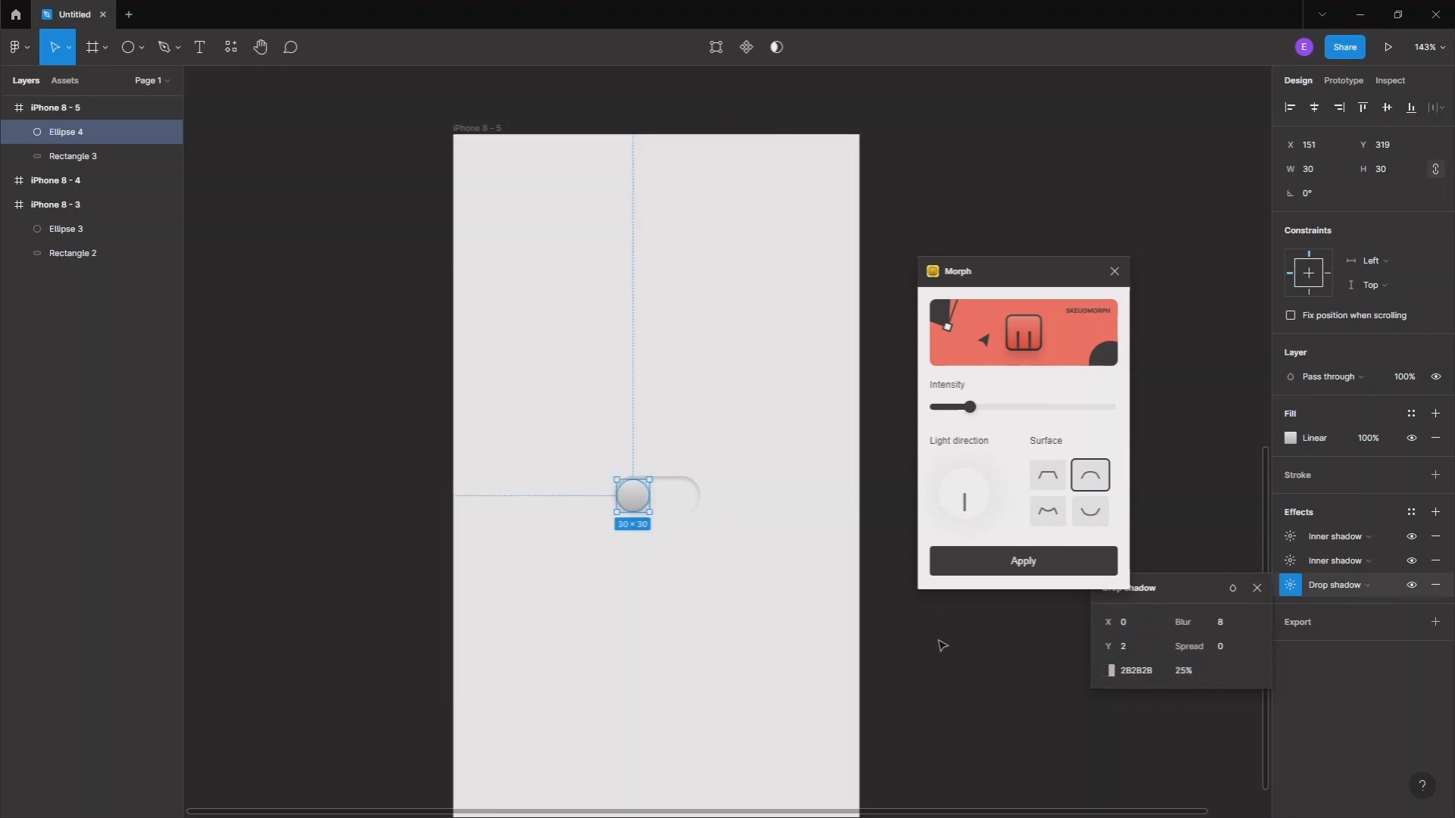
Try a Y offset of 1 on the shaded circle's drop shadow, return it to 2, and set the shadow's opacity to 20%
{"action": "scroll", "coordinate": [649, 576], "scroll_direction": "up", "scroll_amount": 10}
{"action": "left_click", "coordinate": [717, 419]}
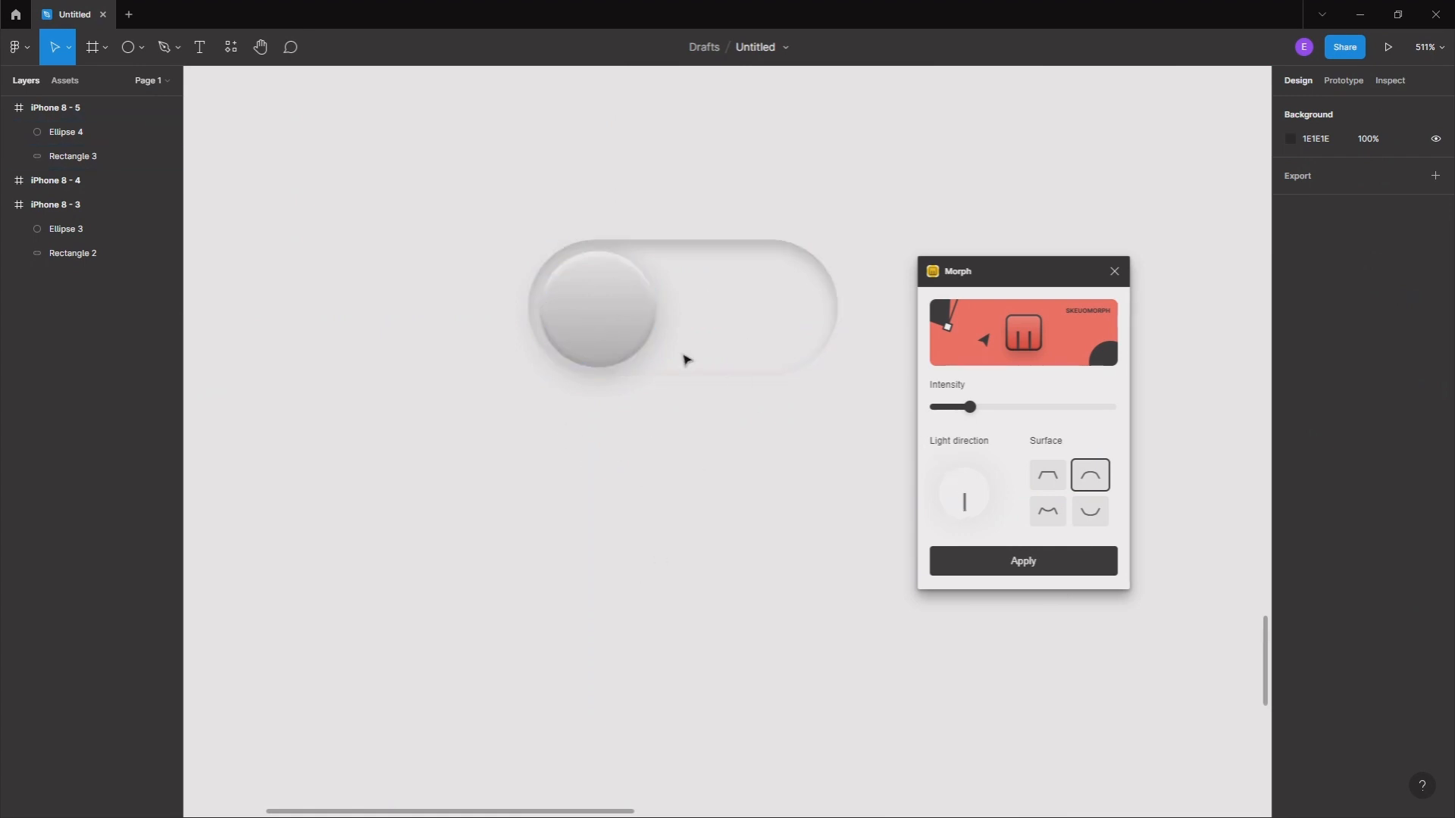
{"action": "left_click", "coordinate": [607, 315]}
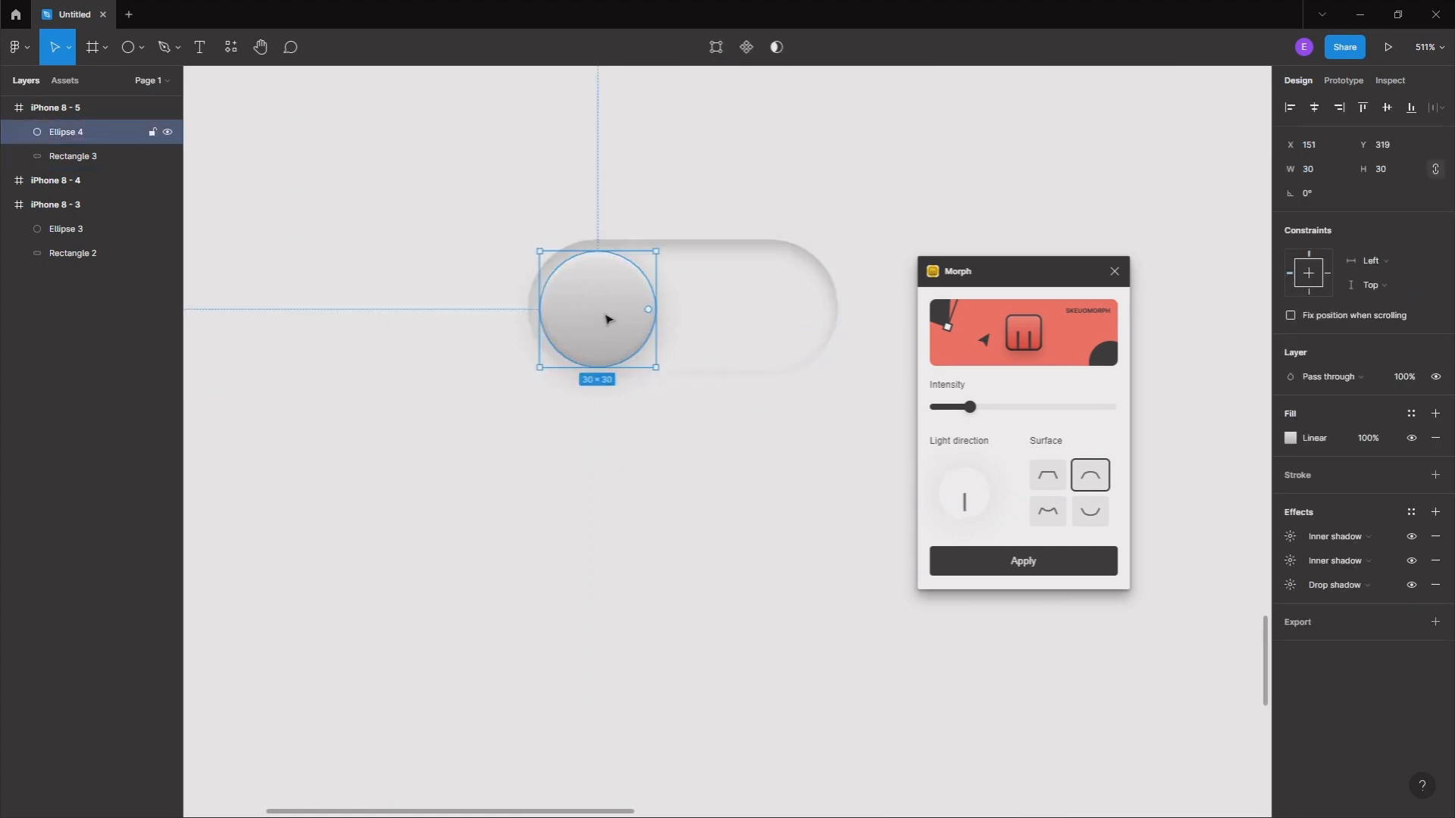
{"action": "left_click", "coordinate": [1364, 566]}
{"action": "left_click", "coordinate": [1292, 562]}
{"action": "left_click", "coordinate": [1293, 587]}
{"action": "left_click", "coordinate": [1136, 647]}
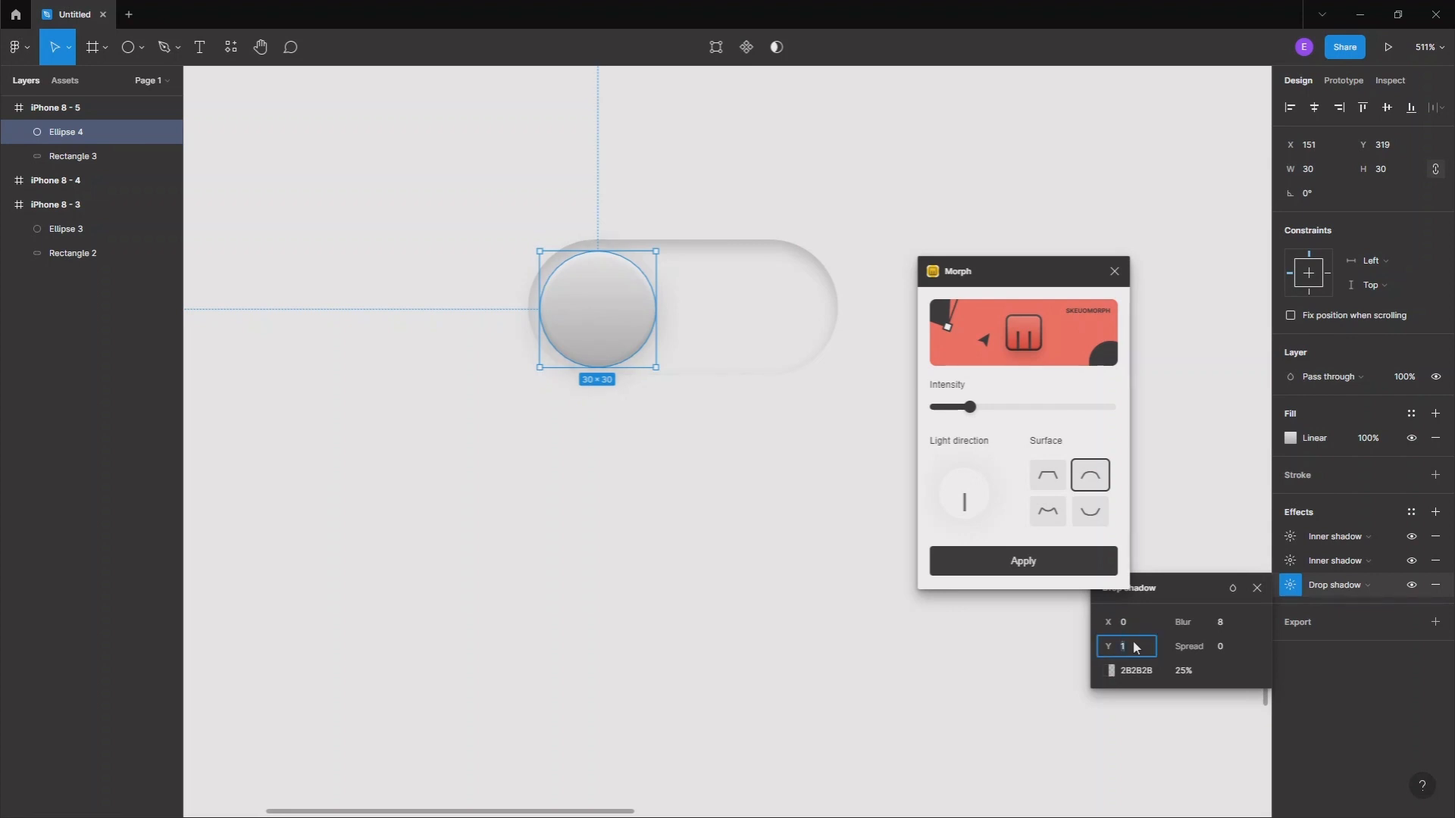
{"action": "key", "text": "Up"}
{"action": "left_click", "coordinate": [1183, 672]}
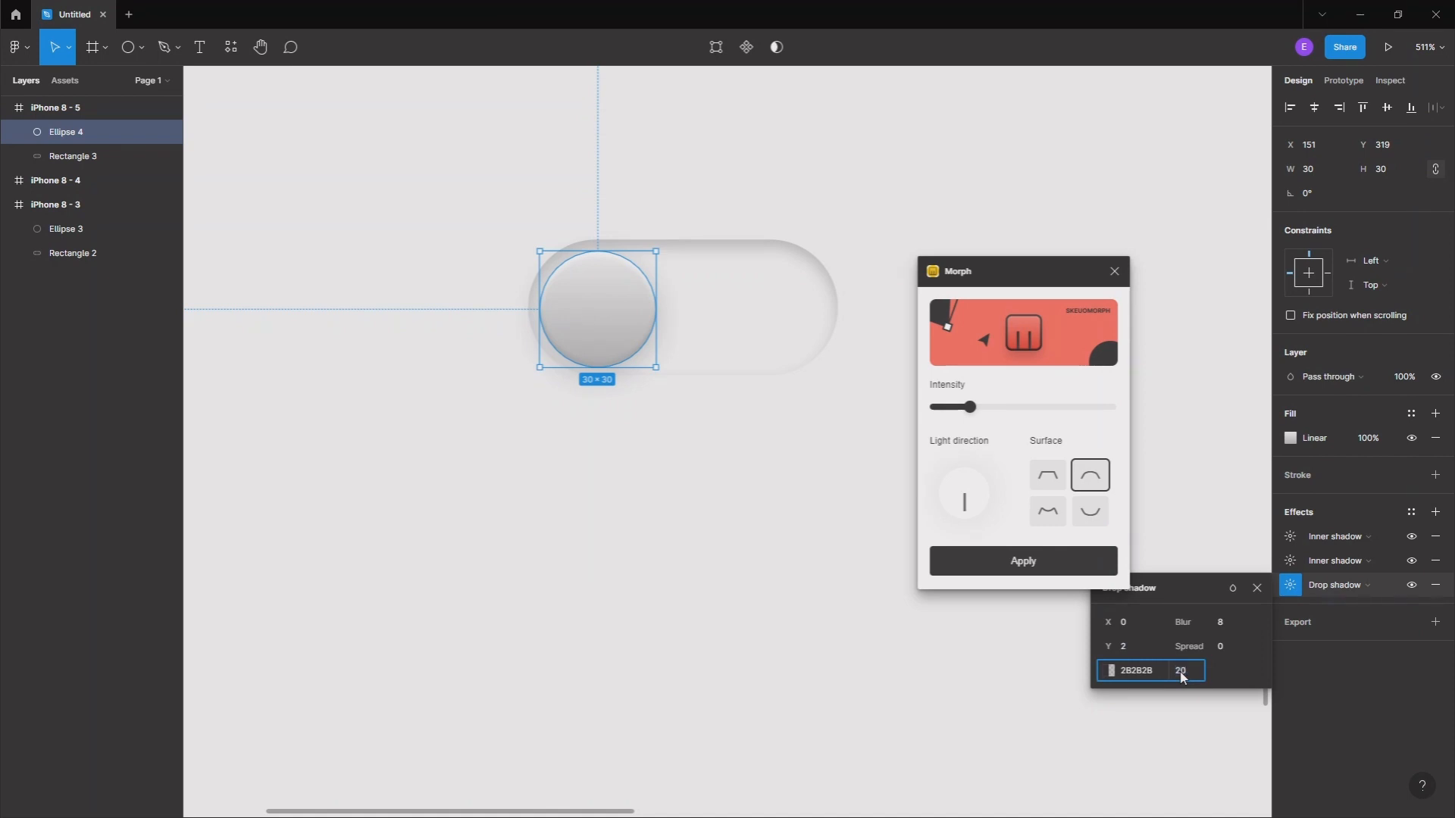
Set the light knob's drop shadow opacity to 20% and close the Morph plugin
{"action": "type", "text": "20"}
{"action": "key", "text": "Return"}
{"action": "left_click", "coordinate": [806, 497]}
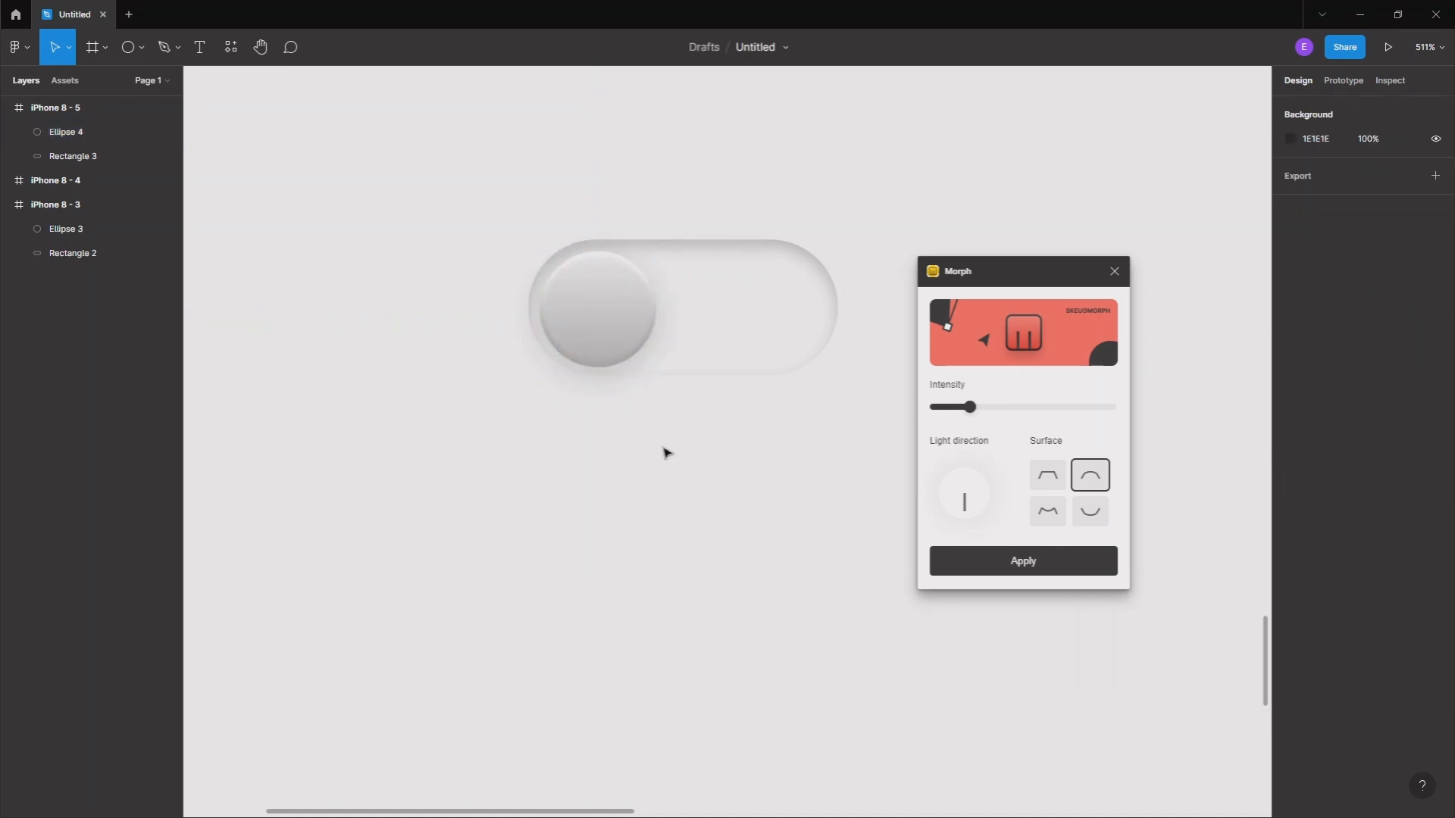
{"action": "scroll", "coordinate": [641, 436], "scroll_direction": "down", "scroll_amount": 3, "text": "ctrl"}
{"action": "scroll", "coordinate": [656, 439], "scroll_direction": "down", "scroll_amount": 10, "text": "ctrl"}
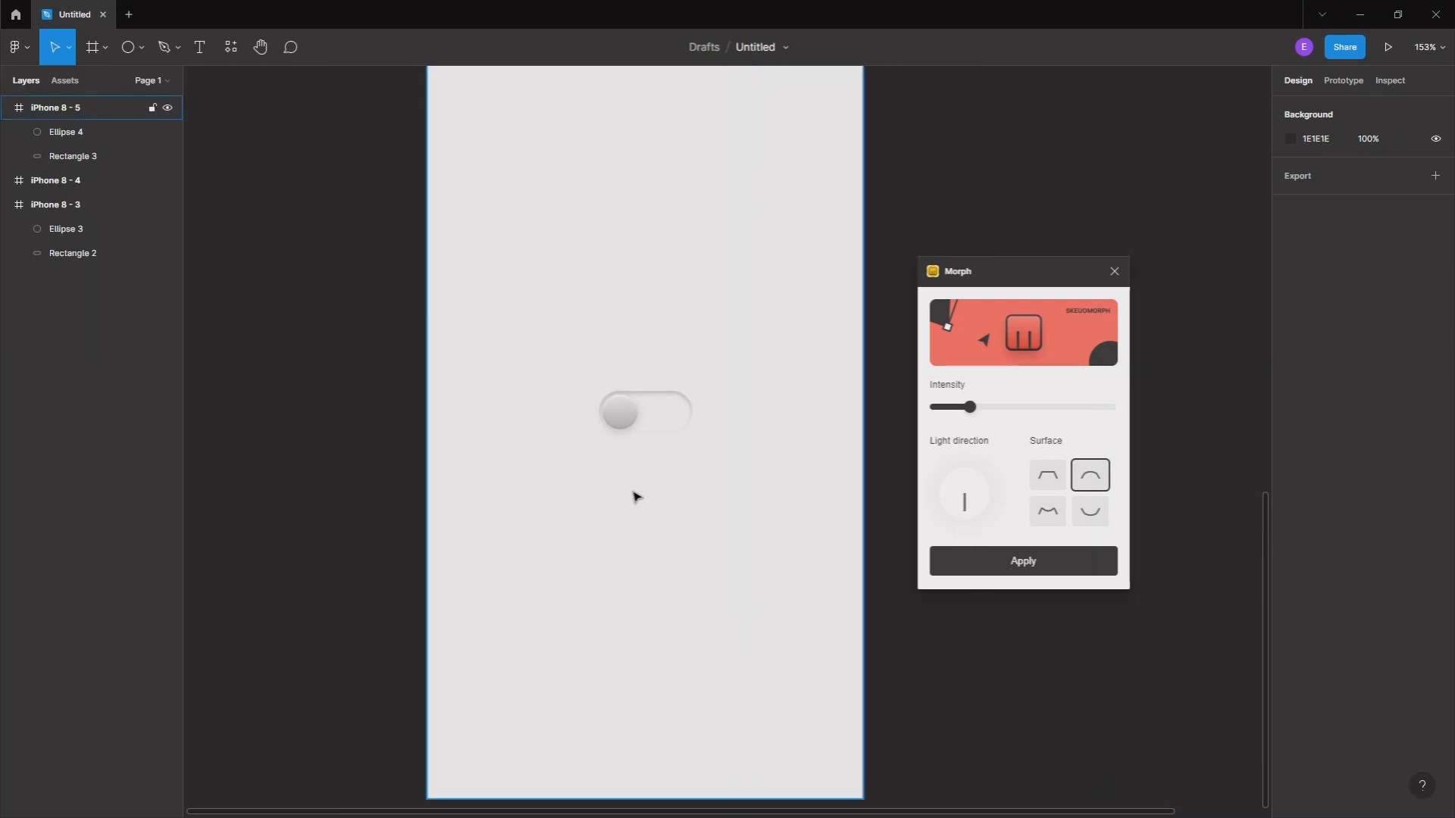
{"action": "scroll", "coordinate": [664, 485], "scroll_direction": "up", "scroll_amount": 3}
{"action": "scroll", "coordinate": [666, 481], "scroll_direction": "down", "scroll_amount": 5}
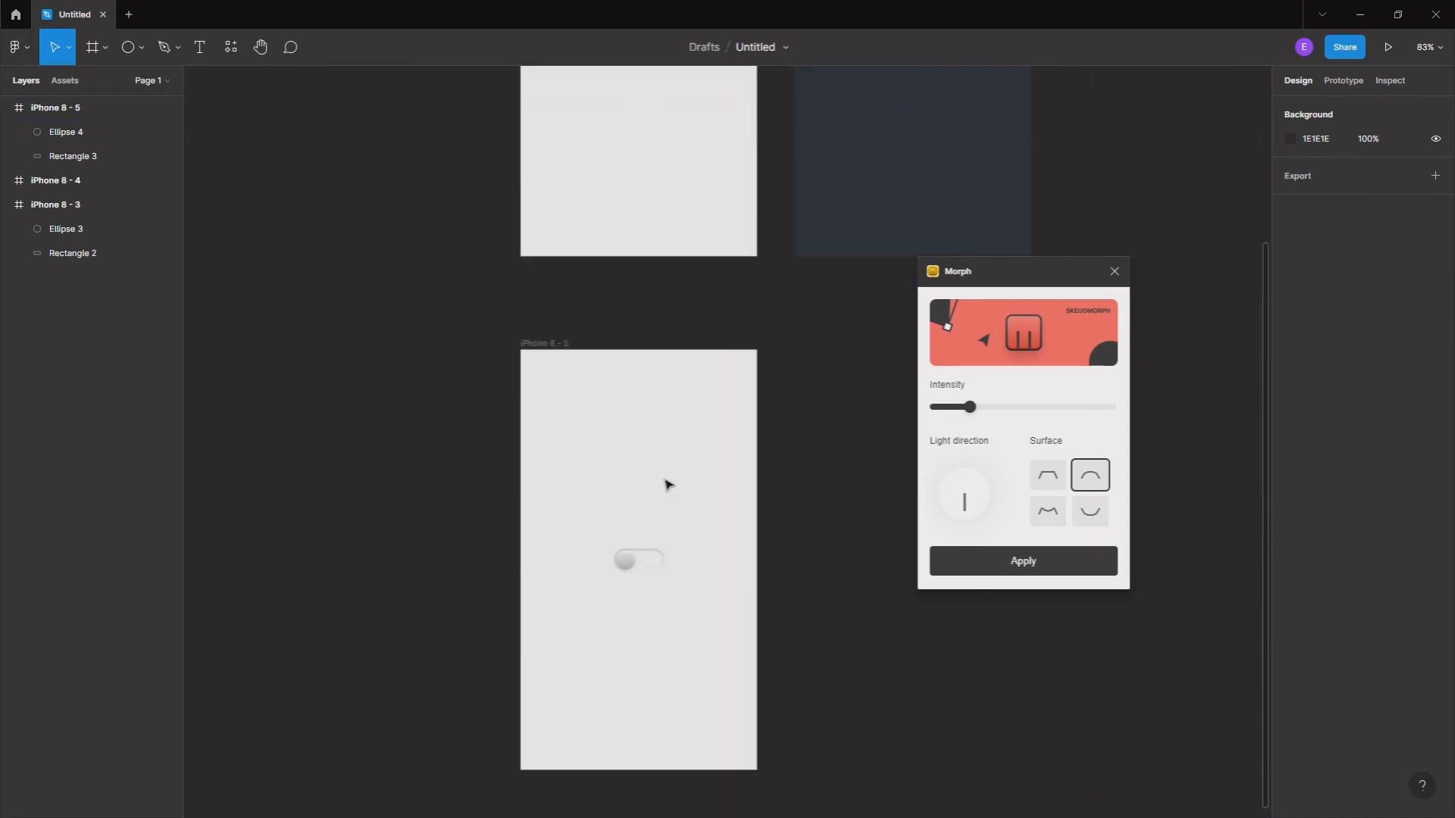
{"action": "left_click", "coordinate": [1114, 271]}
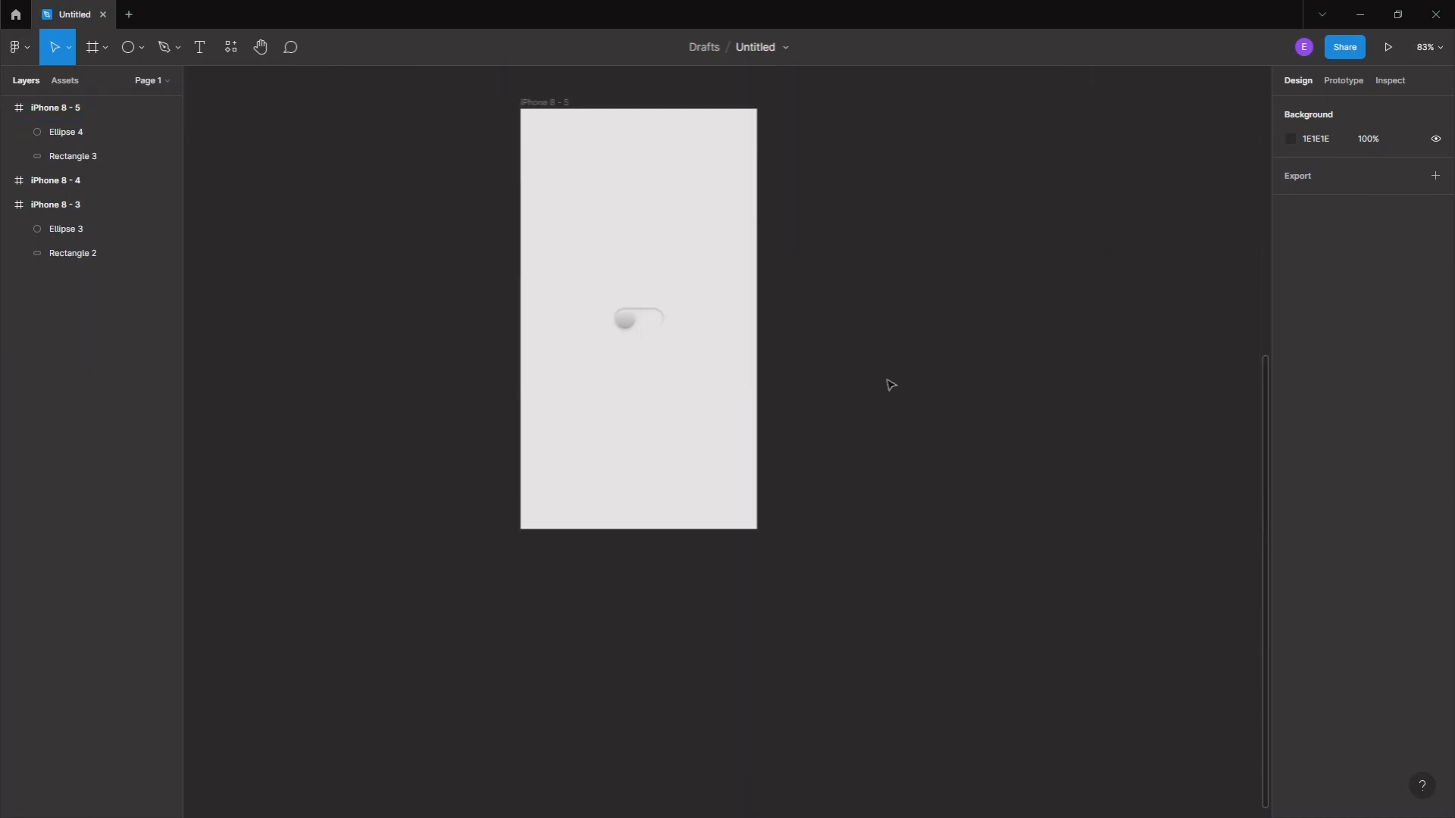
Duplicate the iPhone 8 - 5 frame beside the original, at X 488, Y 1626
{"action": "scroll", "coordinate": [886, 383], "scroll_direction": "up", "scroll_amount": 3}
{"action": "left_click", "coordinate": [557, 234]}
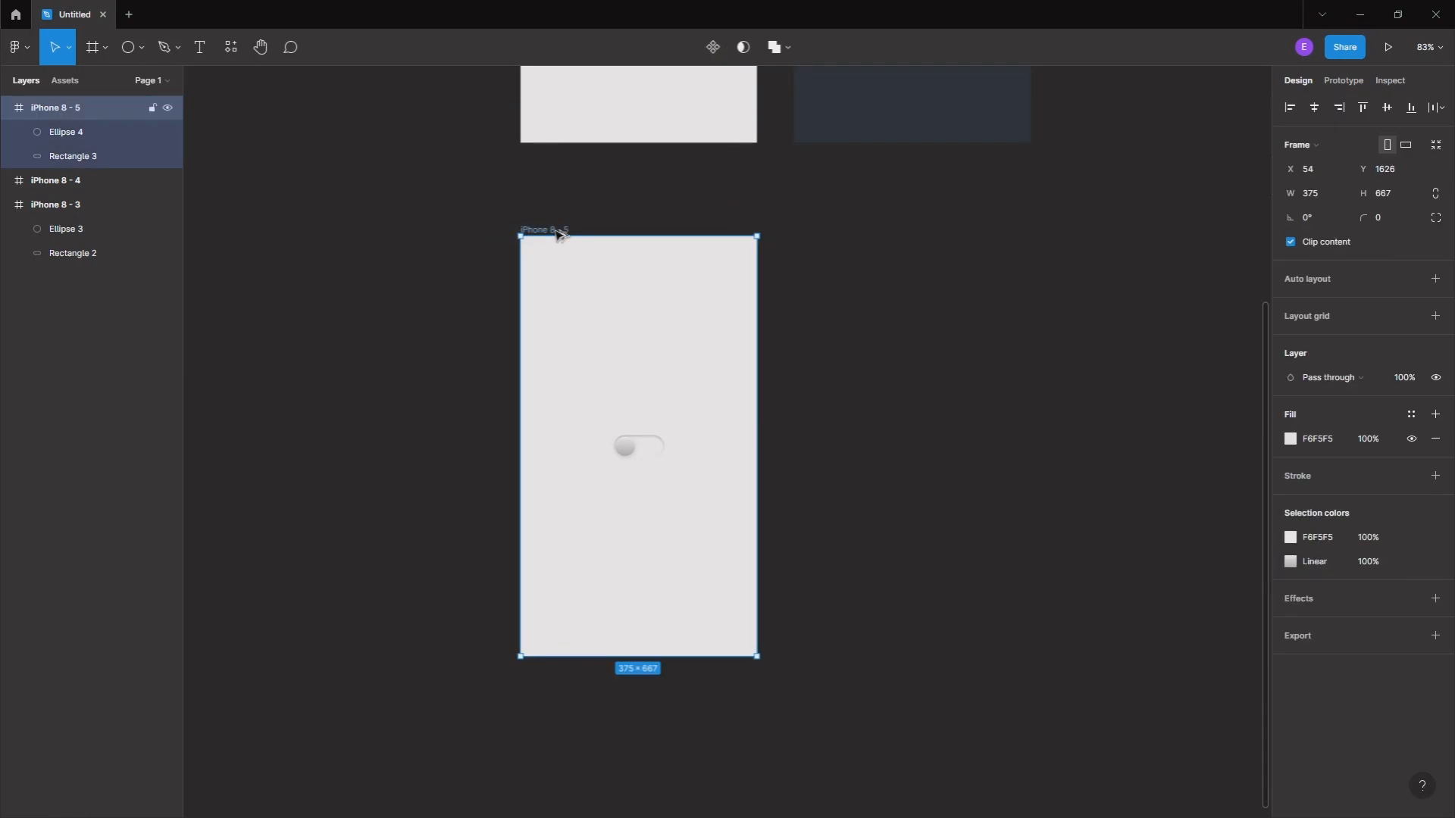
{"action": "left_click_drag", "start_coordinate": [557, 234], "coordinate": [833, 256]}
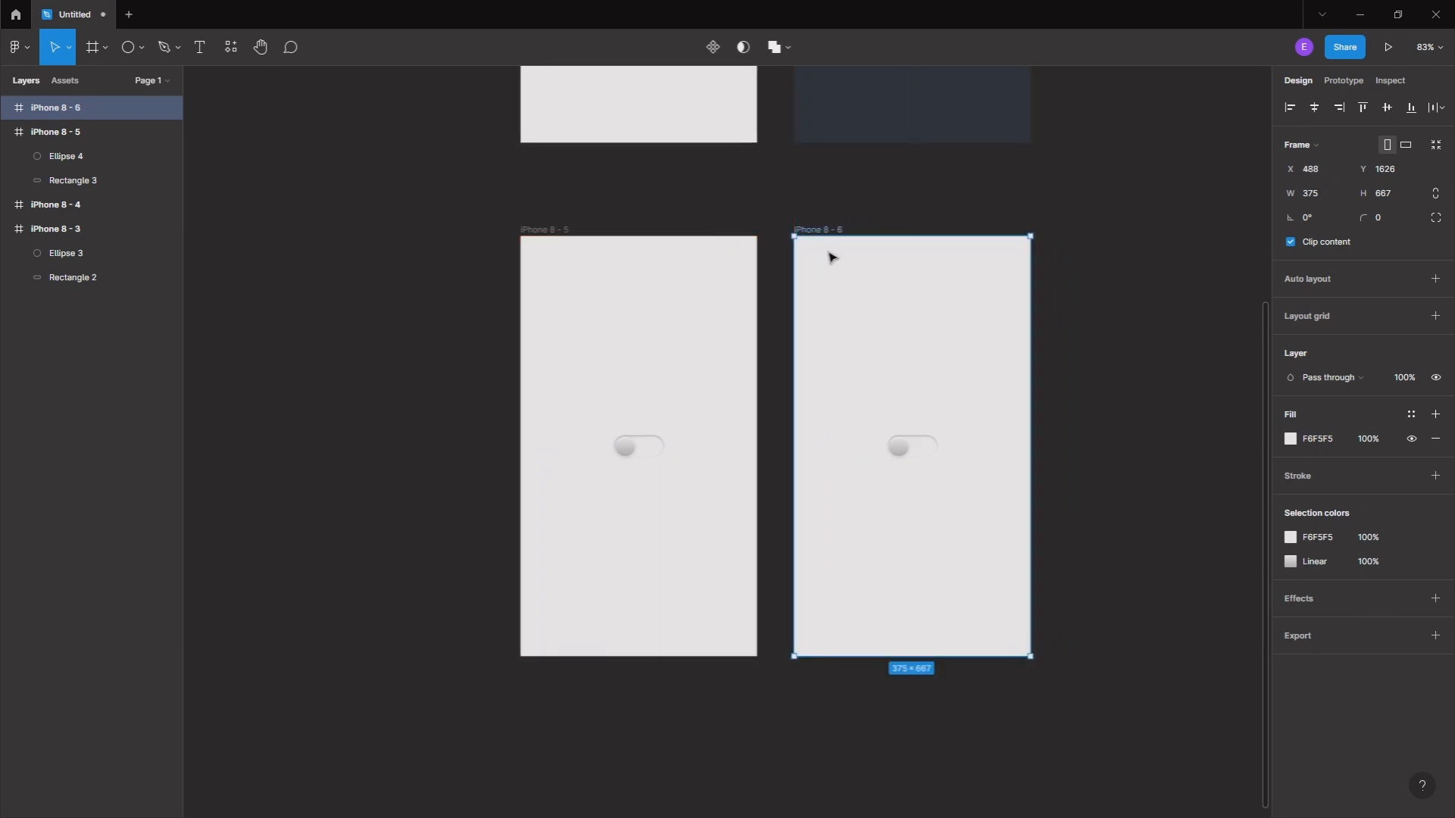
{"action": "left_click", "coordinate": [925, 318]}
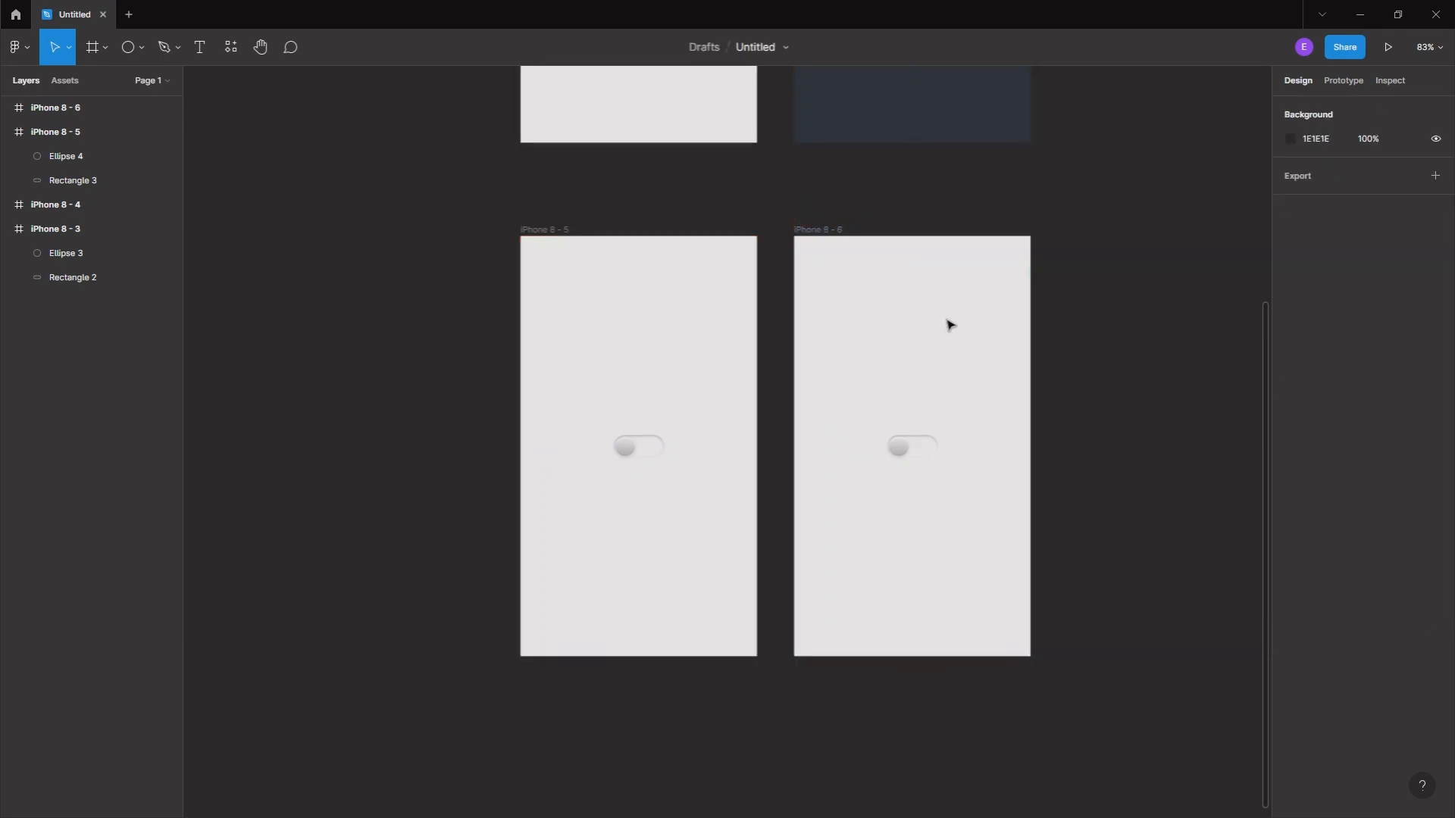
Fill the duplicated frame with the dark colour 212830 sampled from the dark frame above it
{"action": "left_click", "coordinate": [825, 235]}
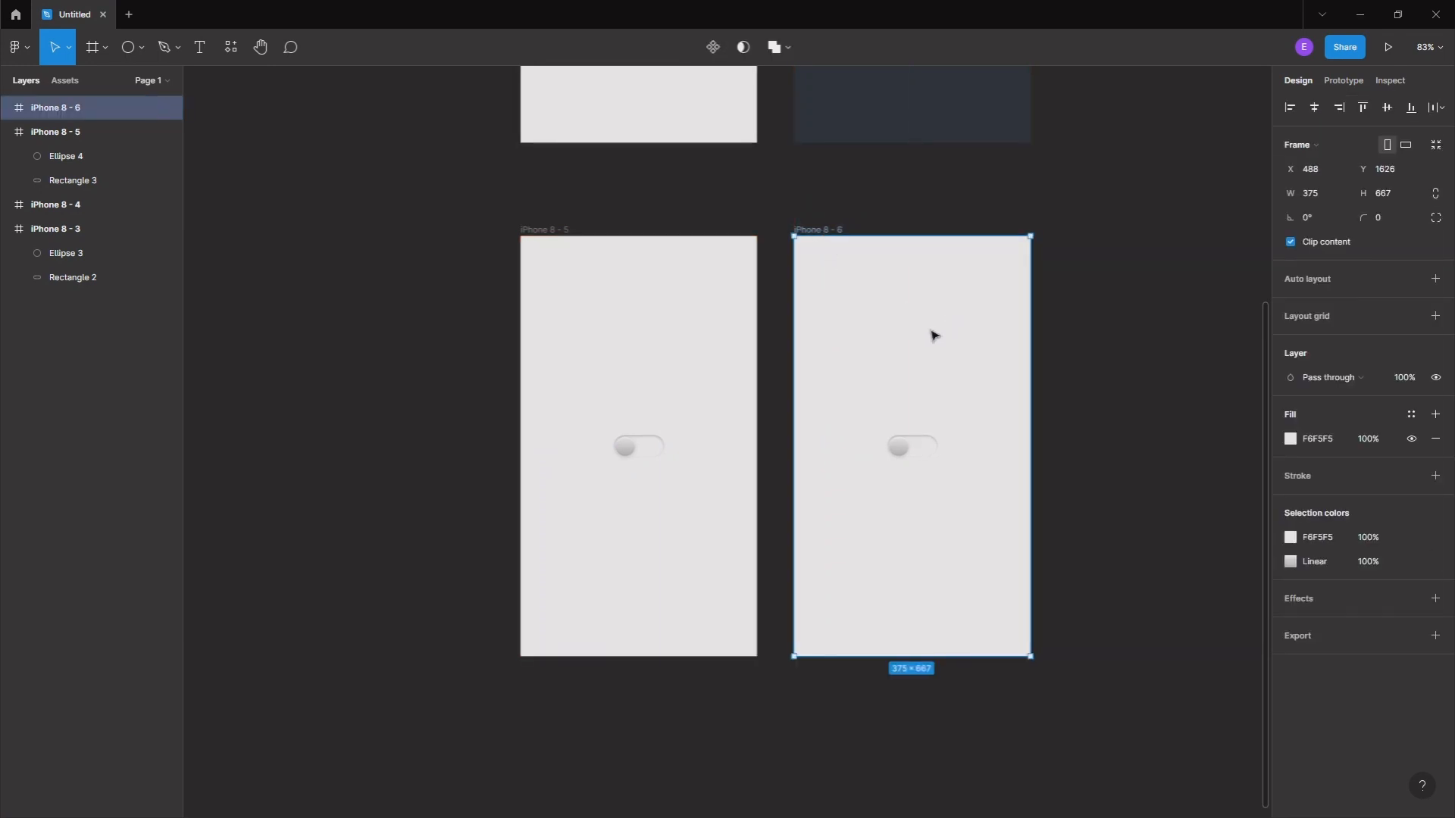
{"action": "left_click", "coordinate": [1295, 440]}
{"action": "left_click", "coordinate": [1112, 648]}
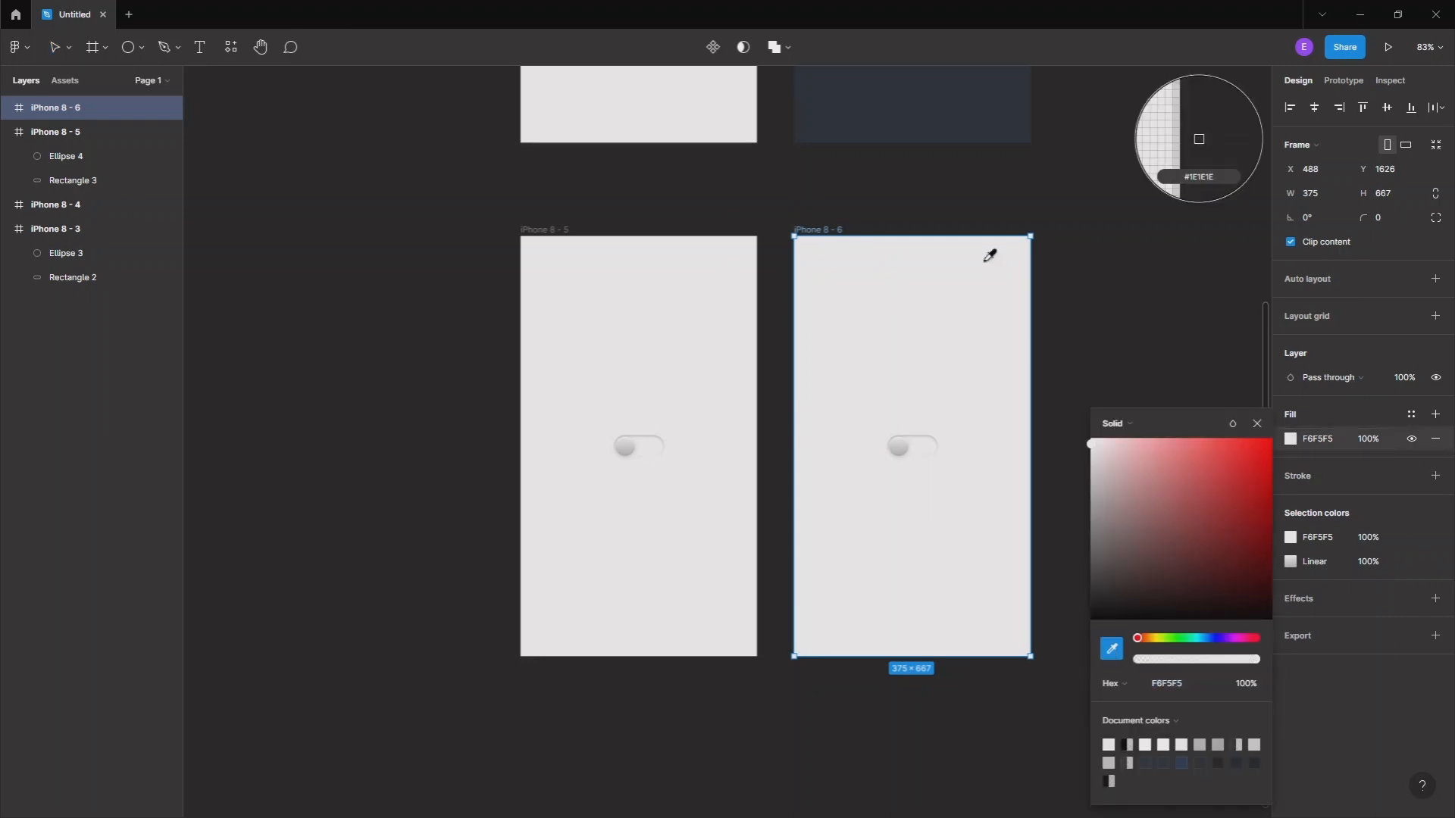
{"action": "left_click", "coordinate": [939, 129]}
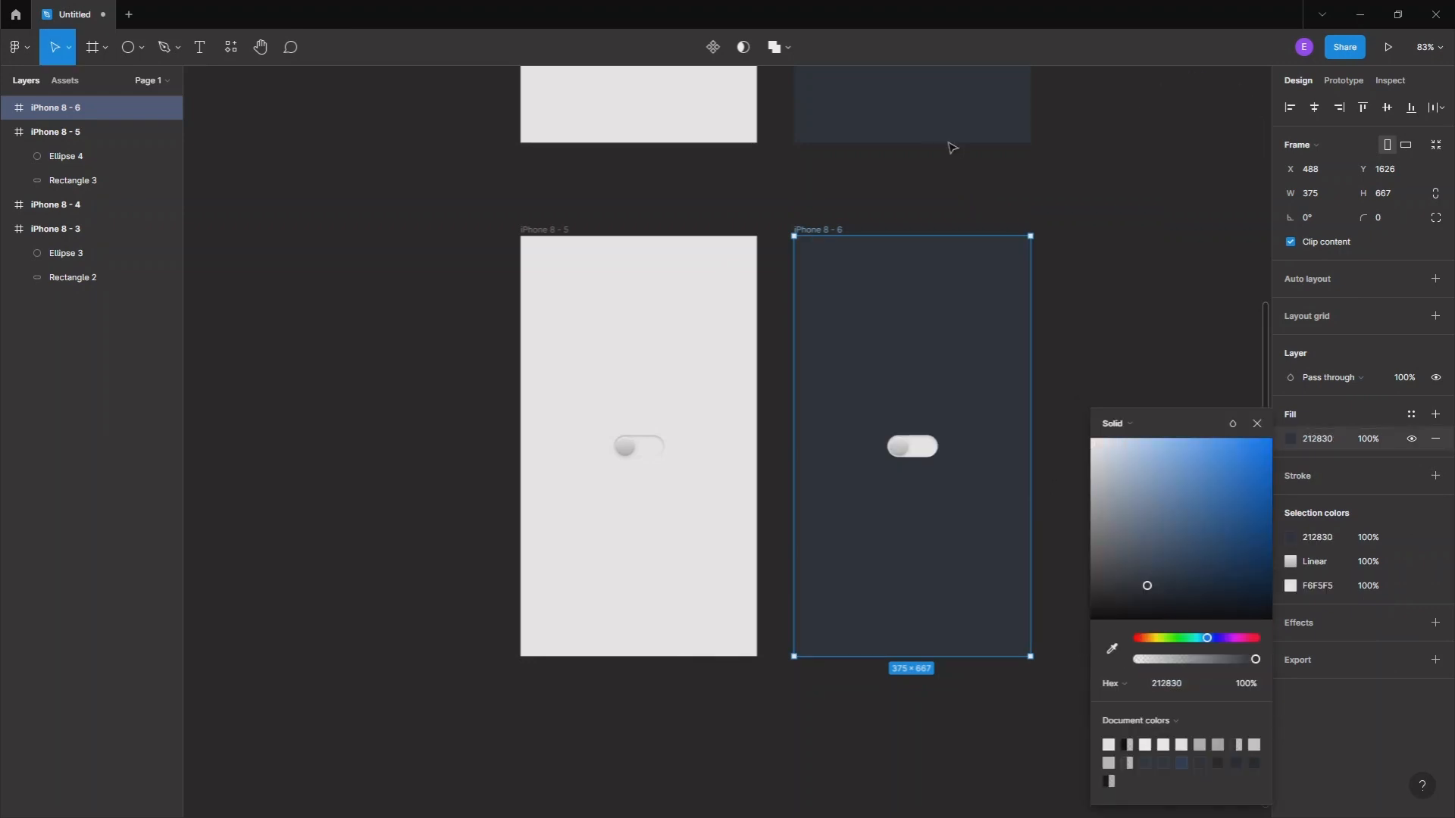
Recolour the first stop of the copied knob's gradient and the copied track's fill with 212830, sampled from the dark frame above
{"action": "left_click", "coordinate": [1297, 564]}
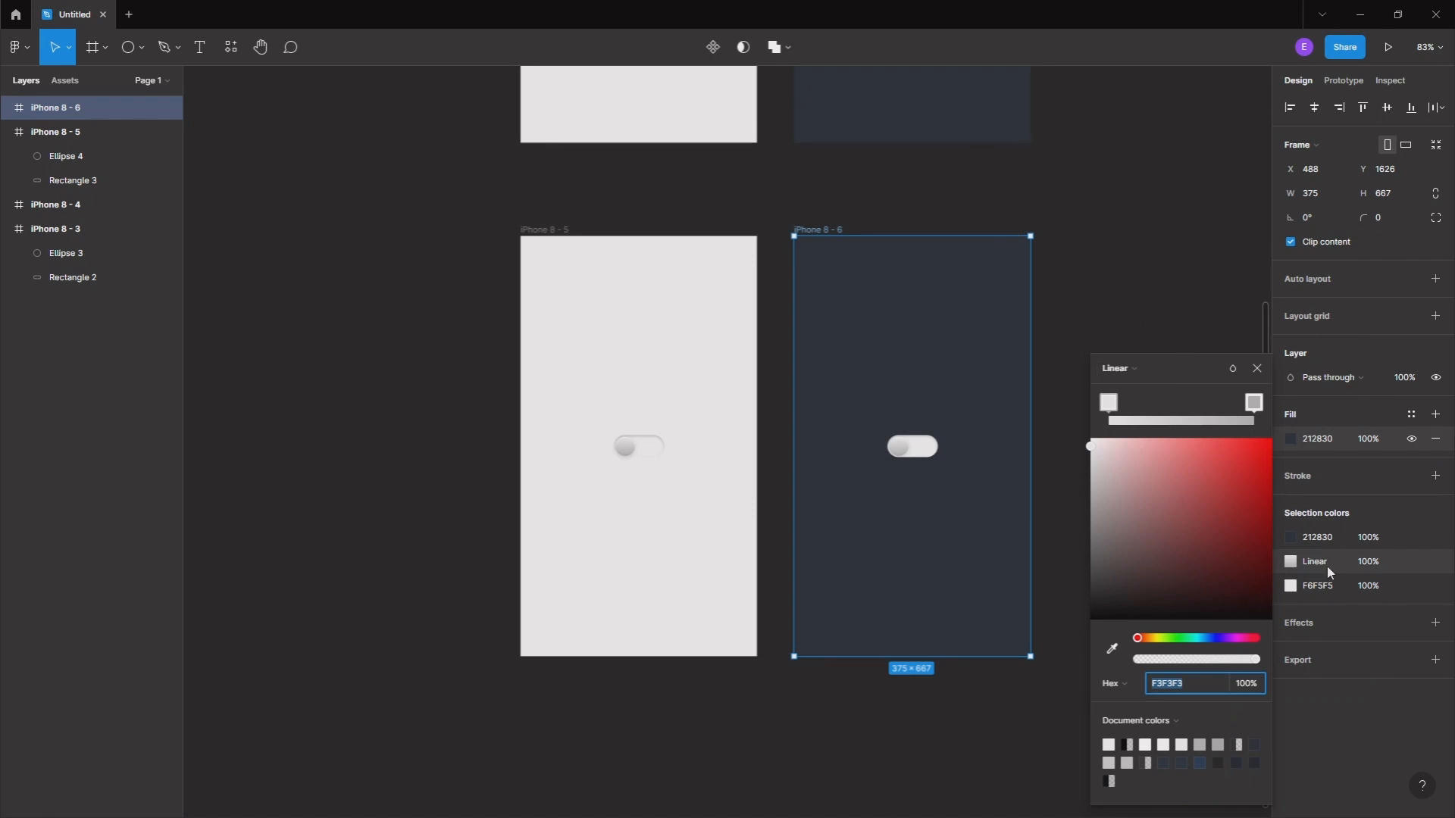
{"action": "left_click", "coordinate": [1112, 649]}
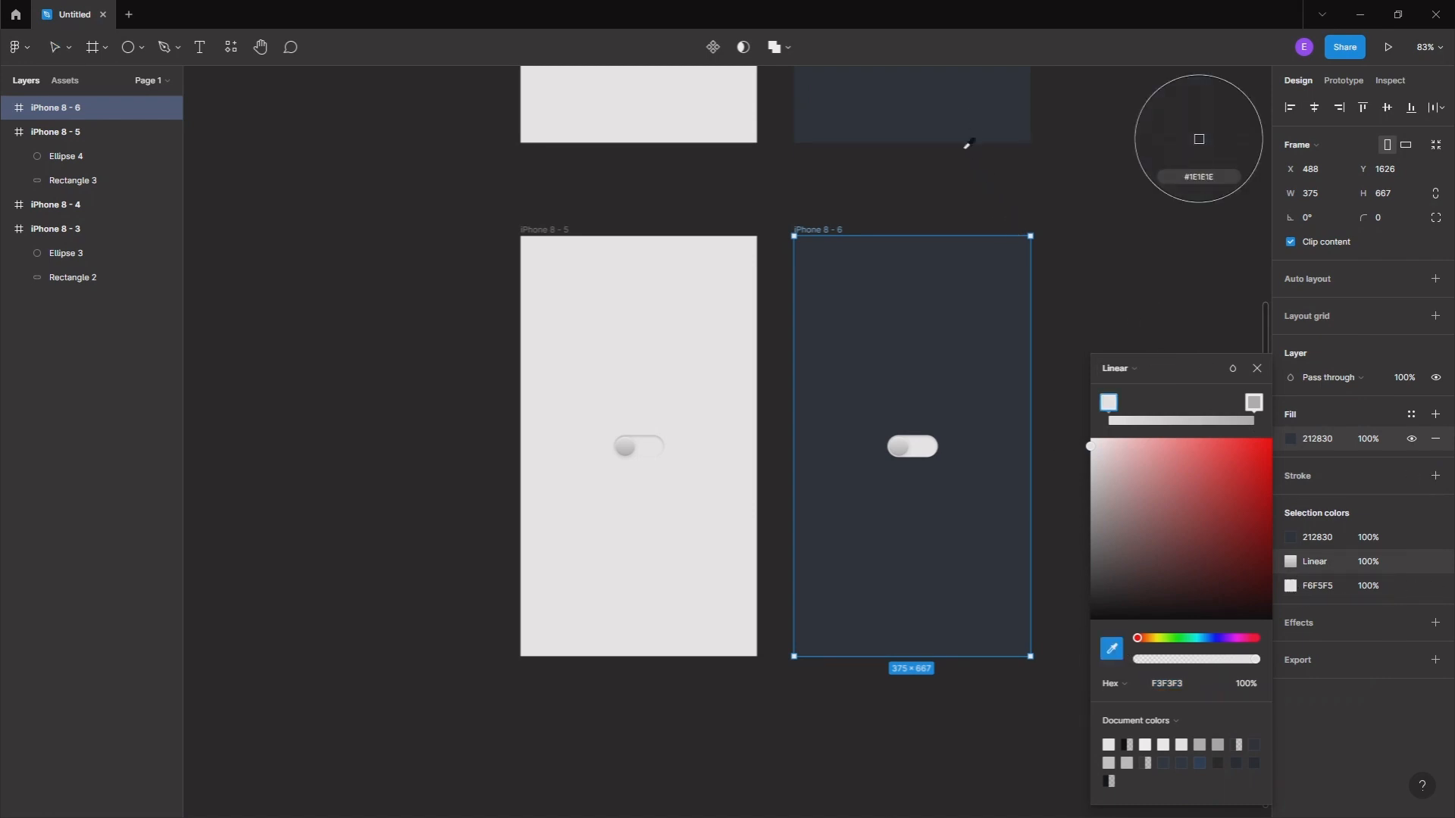
{"action": "left_click", "coordinate": [953, 112]}
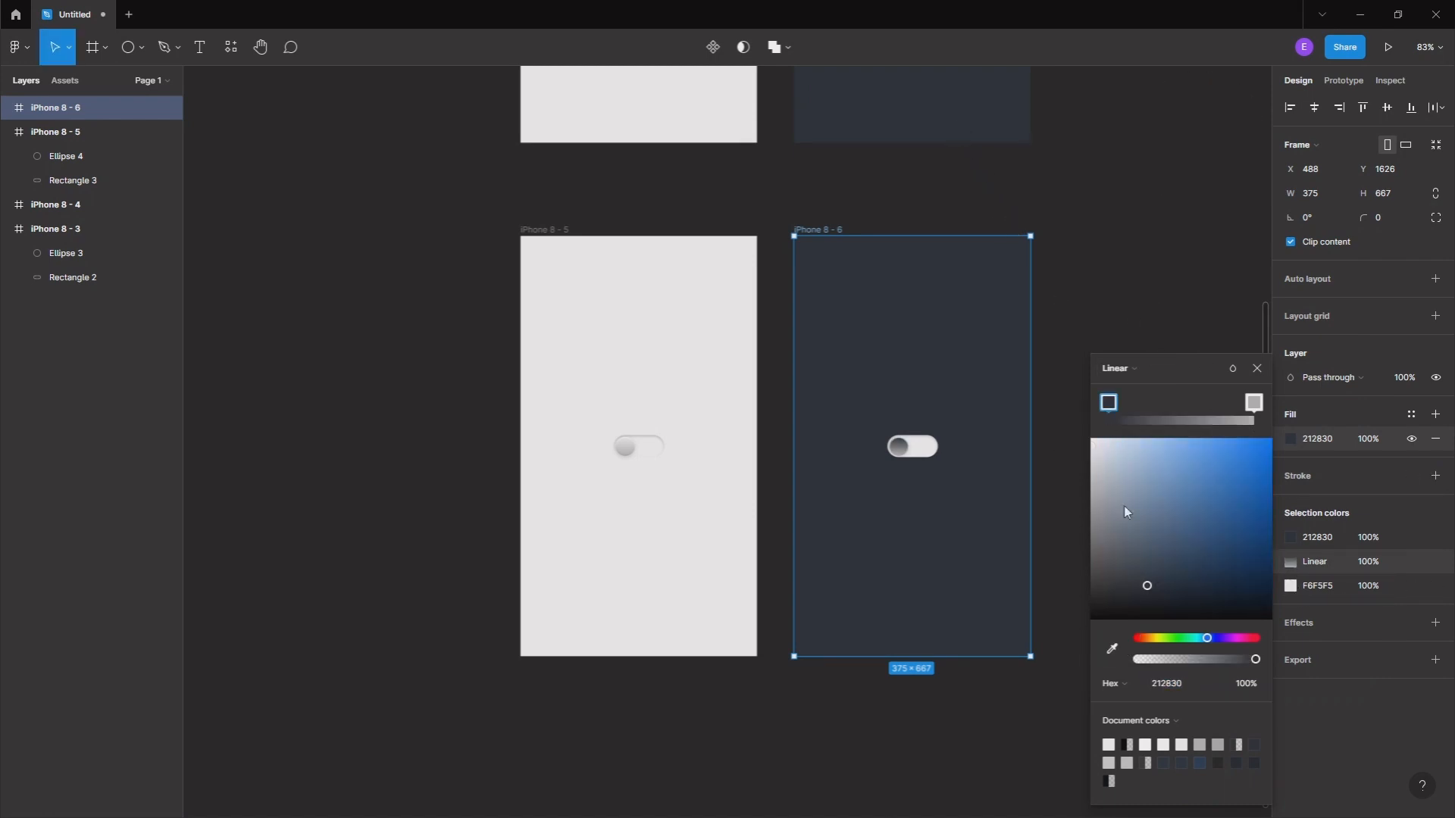
{"action": "left_click", "coordinate": [1297, 586]}
{"action": "left_click", "coordinate": [1113, 649]}
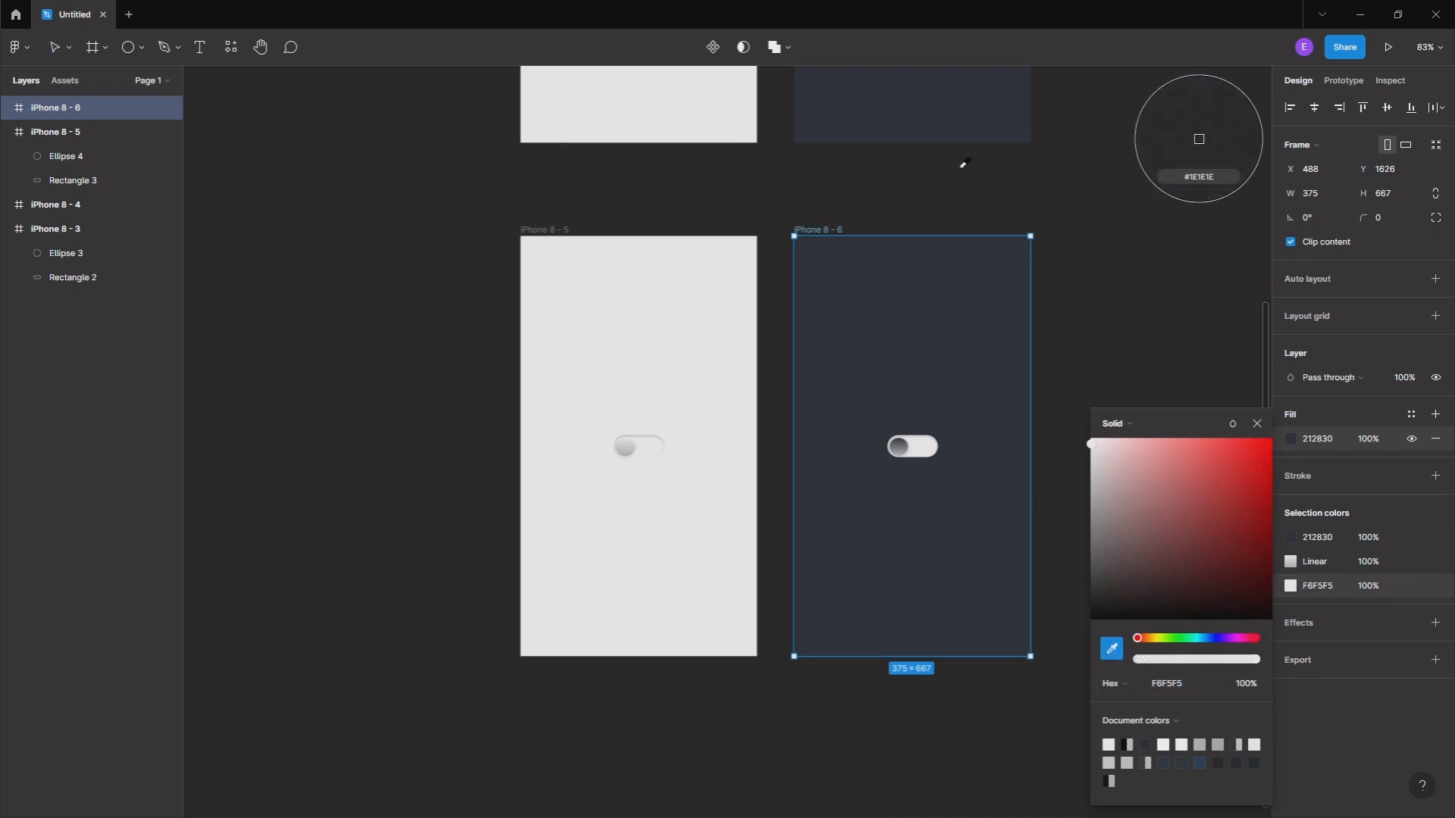
{"action": "left_click", "coordinate": [939, 112]}
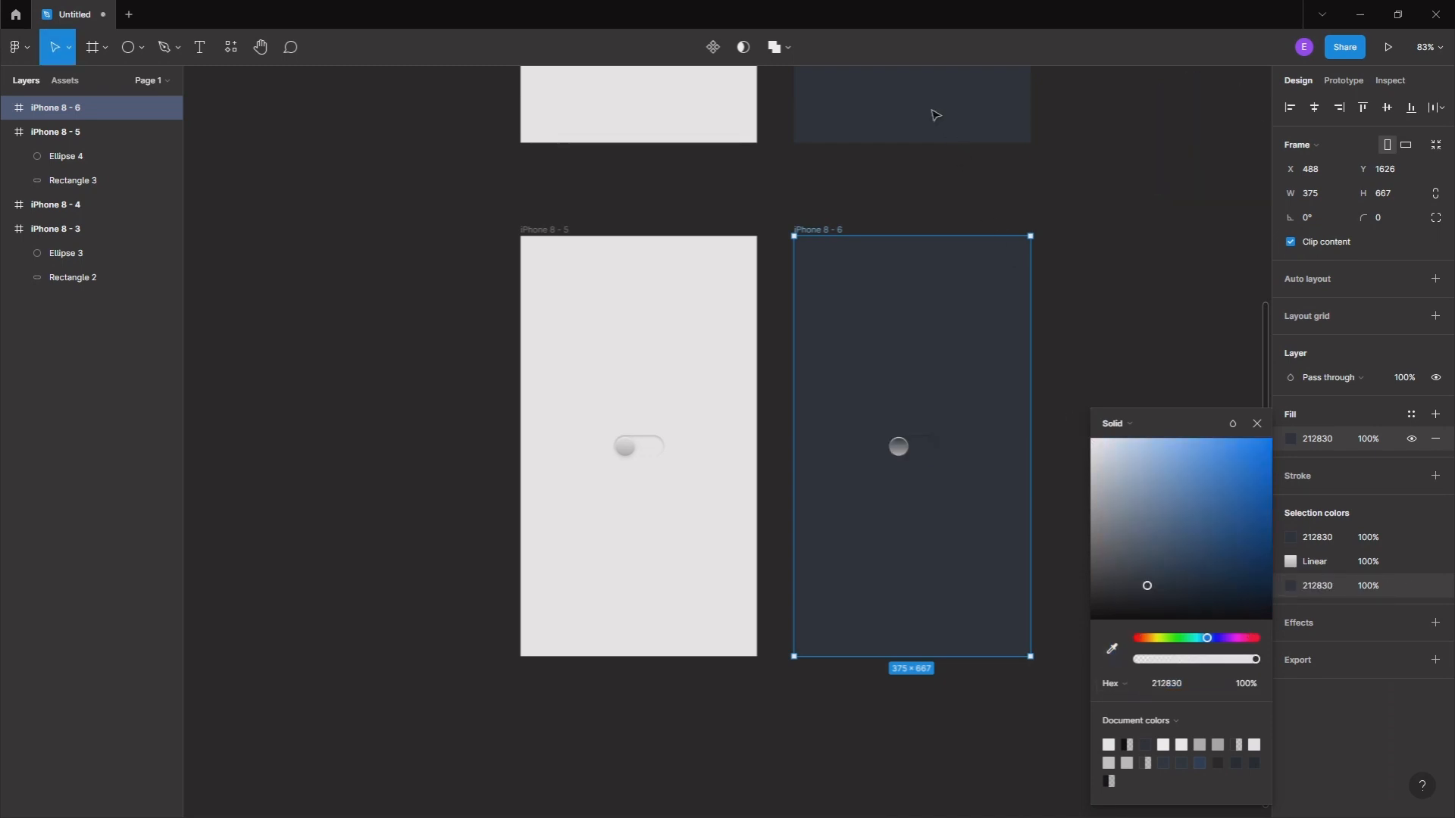
Fill the track in the dark iPhone 8 - 6 frame with the blue sampled from the dark toggle's track above
{"action": "left_click", "coordinate": [934, 452]}
{"action": "scroll", "coordinate": [943, 484], "scroll_direction": "up", "scroll_amount": 3}
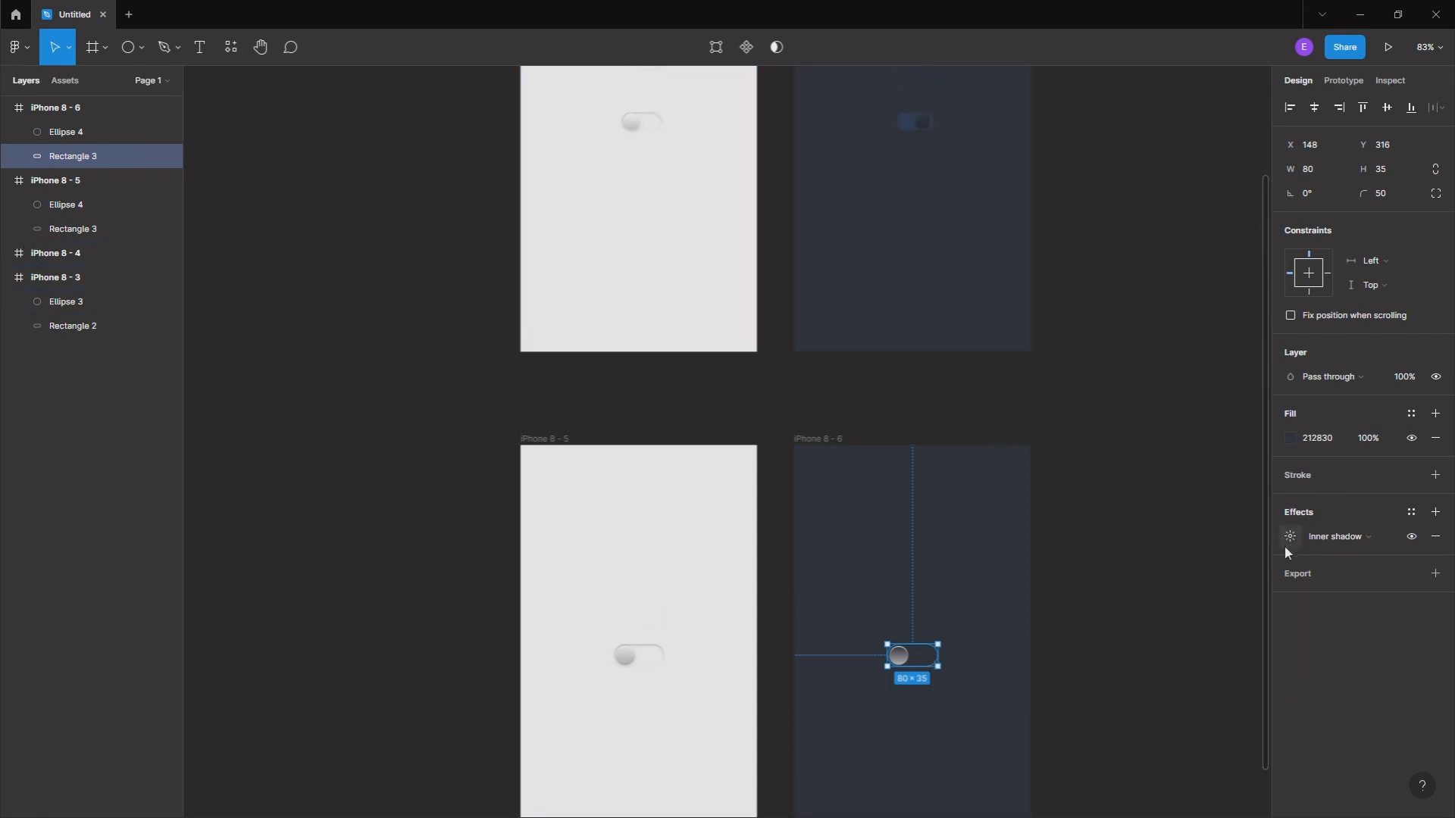
{"action": "left_click", "coordinate": [1291, 437]}
{"action": "left_click", "coordinate": [1113, 646]}
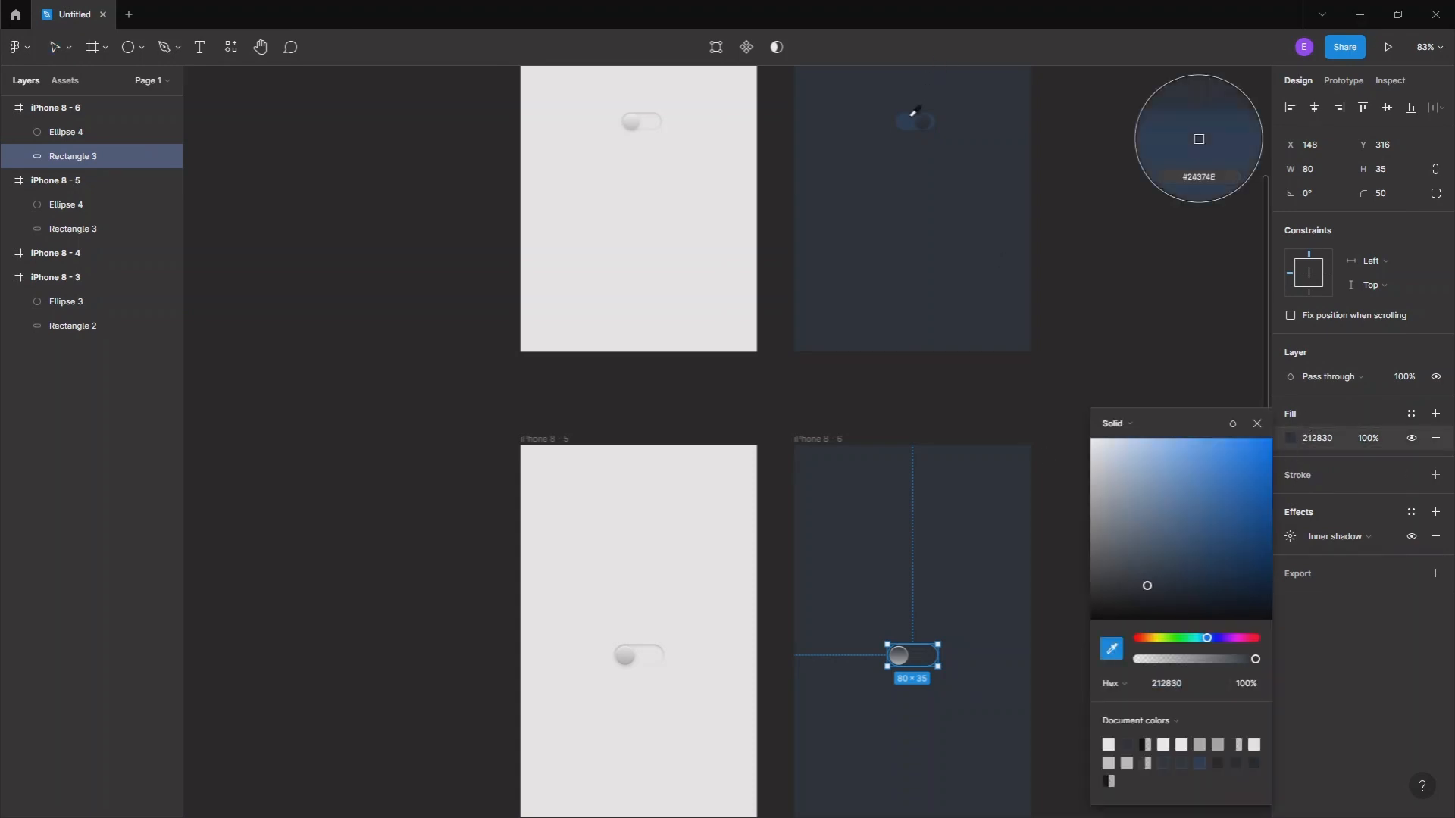
{"action": "left_click", "coordinate": [909, 133]}
{"action": "left_click", "coordinate": [862, 409]}
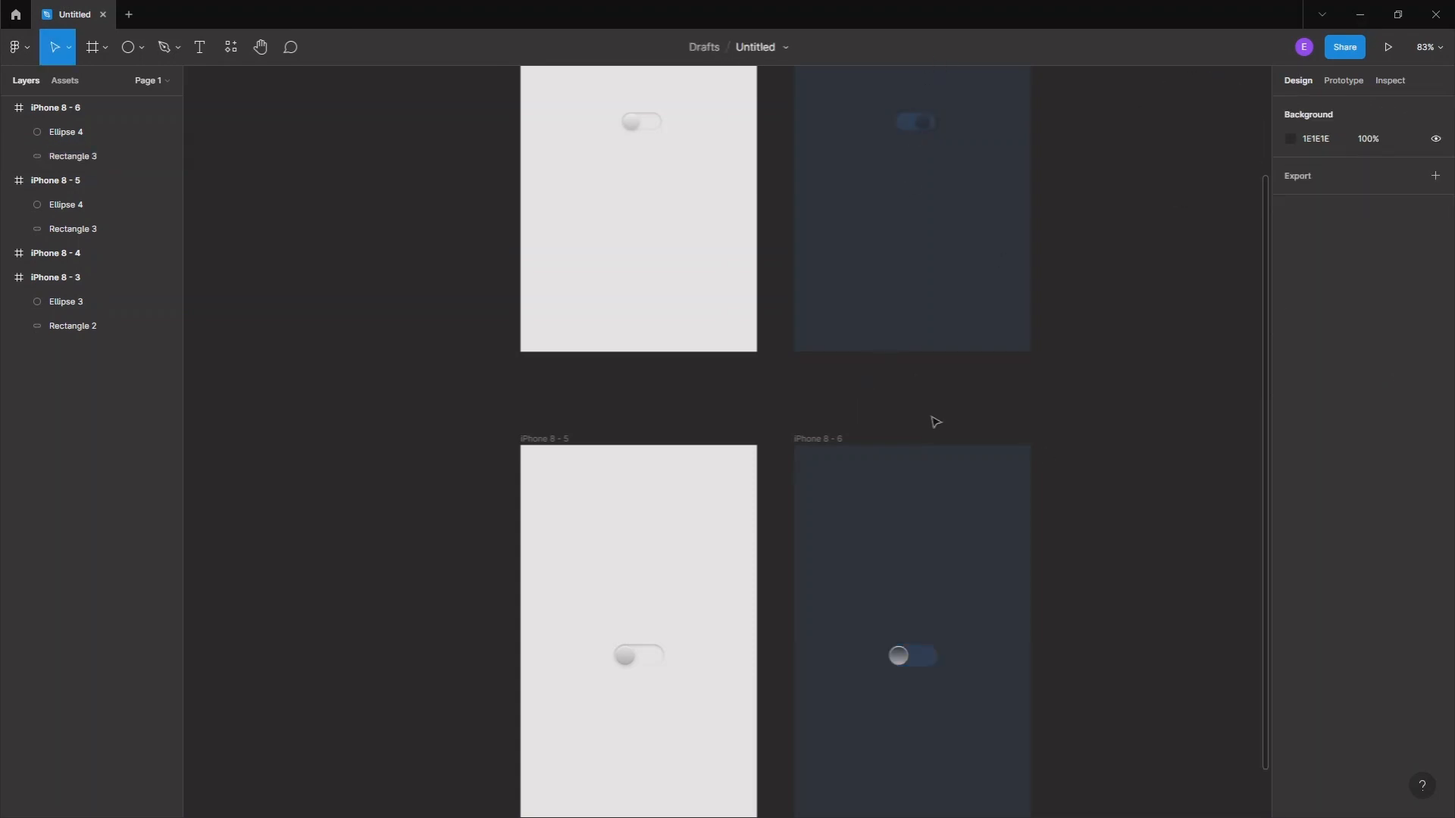
Set the second stop of the dark knob's linear gradient to 212830, sampled from the frame background
{"action": "scroll", "coordinate": [1088, 426], "scroll_direction": "up", "scroll_amount": 5}
{"action": "scroll", "coordinate": [682, 461], "scroll_direction": "up", "scroll_amount": 3}
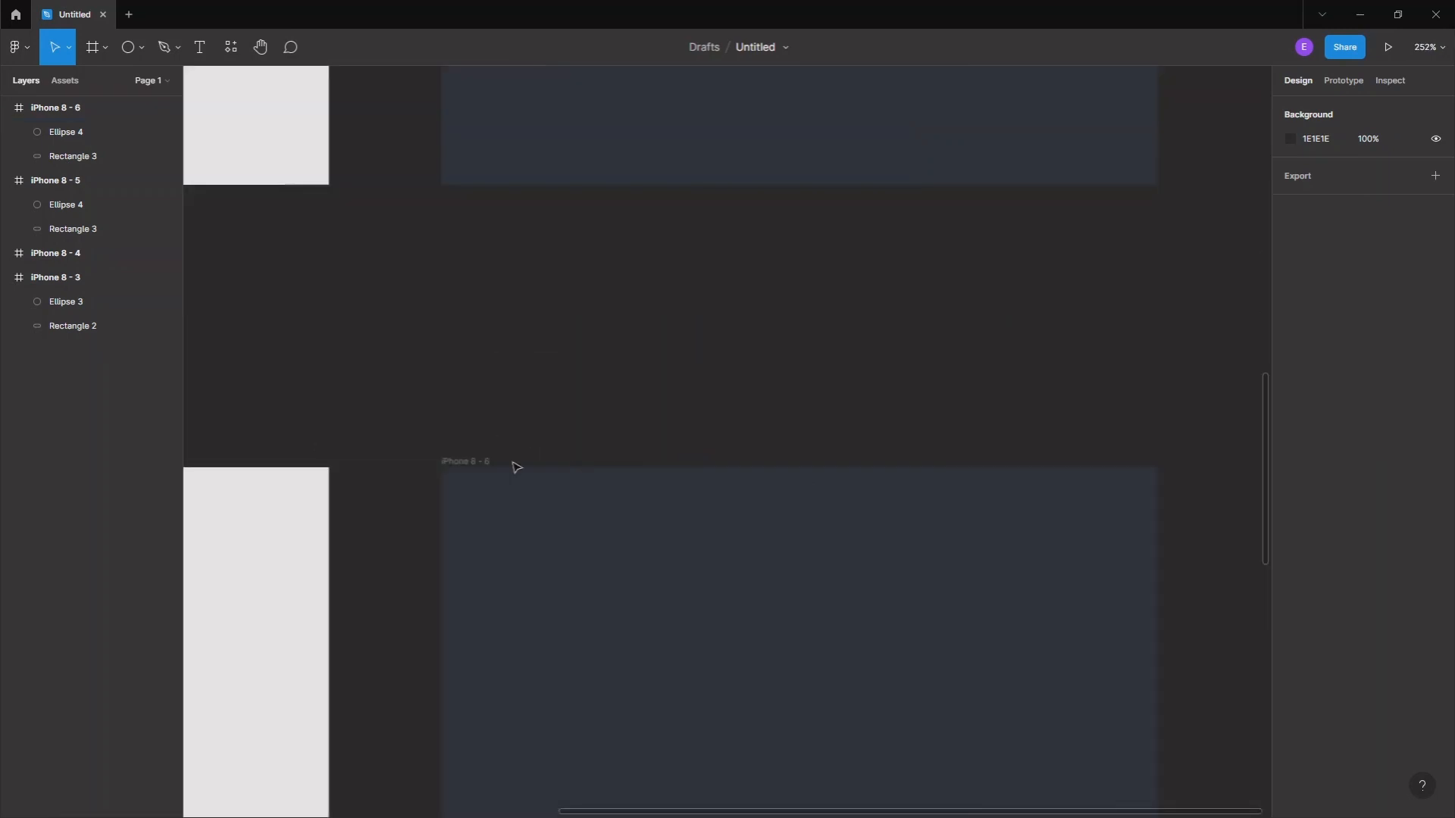
{"action": "scroll", "coordinate": [513, 465], "scroll_direction": "down", "scroll_amount": 5}
{"action": "scroll", "coordinate": [828, 455], "scroll_direction": "down", "scroll_amount": 5}
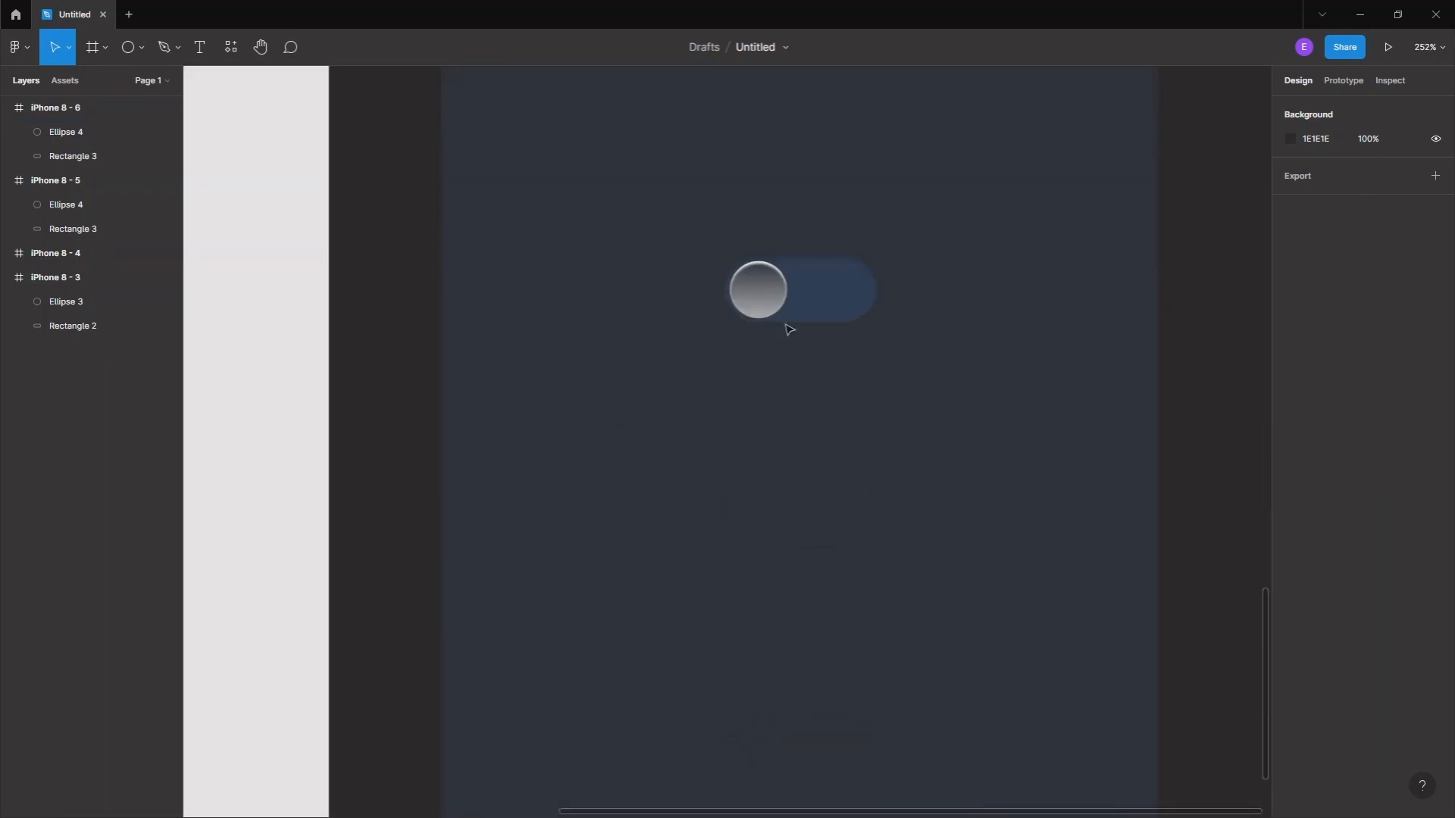
{"action": "left_click", "coordinate": [768, 300]}
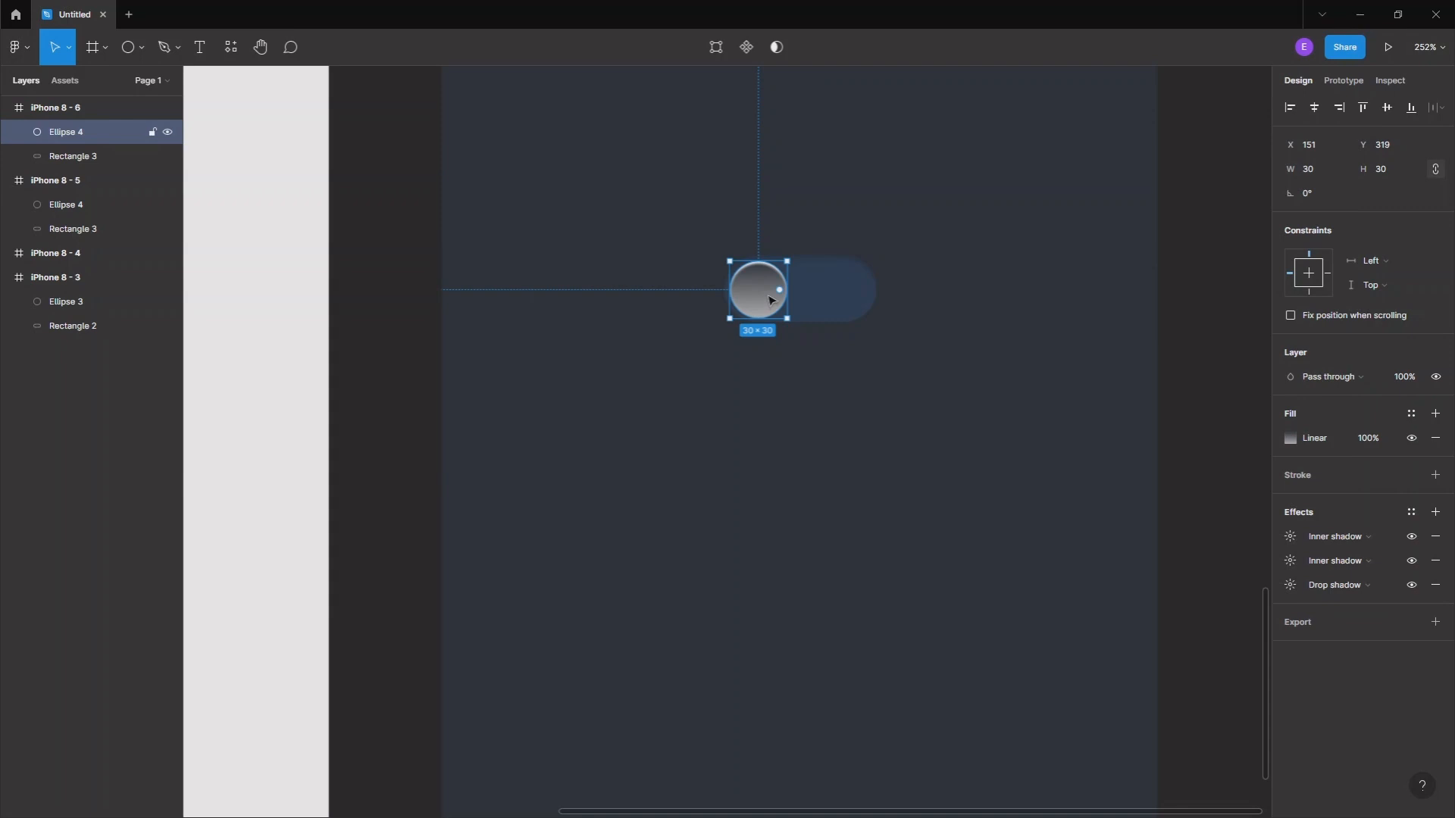
{"action": "left_click", "coordinate": [1292, 441]}
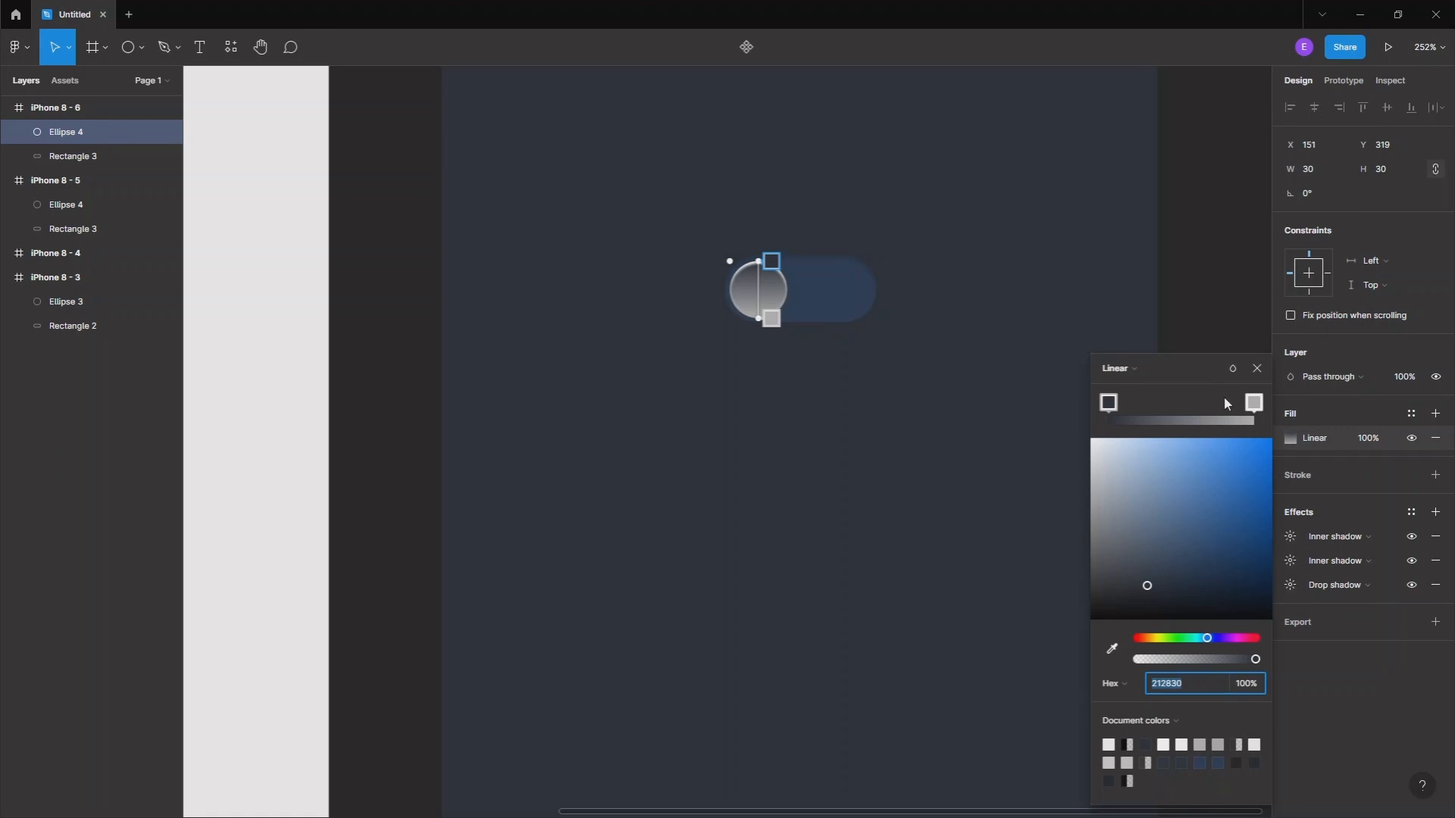
{"action": "left_click", "coordinate": [1255, 403]}
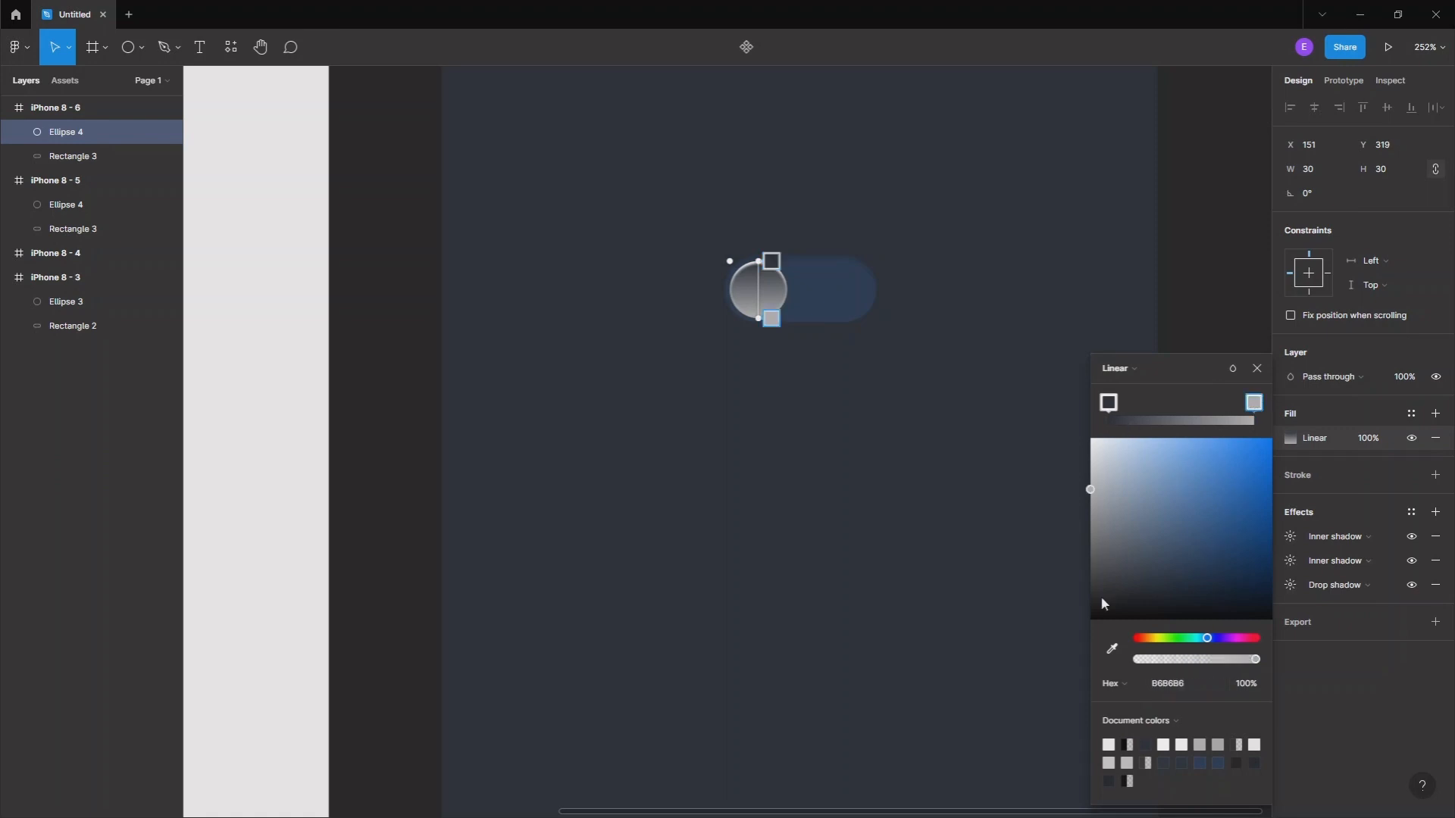
{"action": "left_click", "coordinate": [1113, 650]}
{"action": "left_click", "coordinate": [943, 291]}
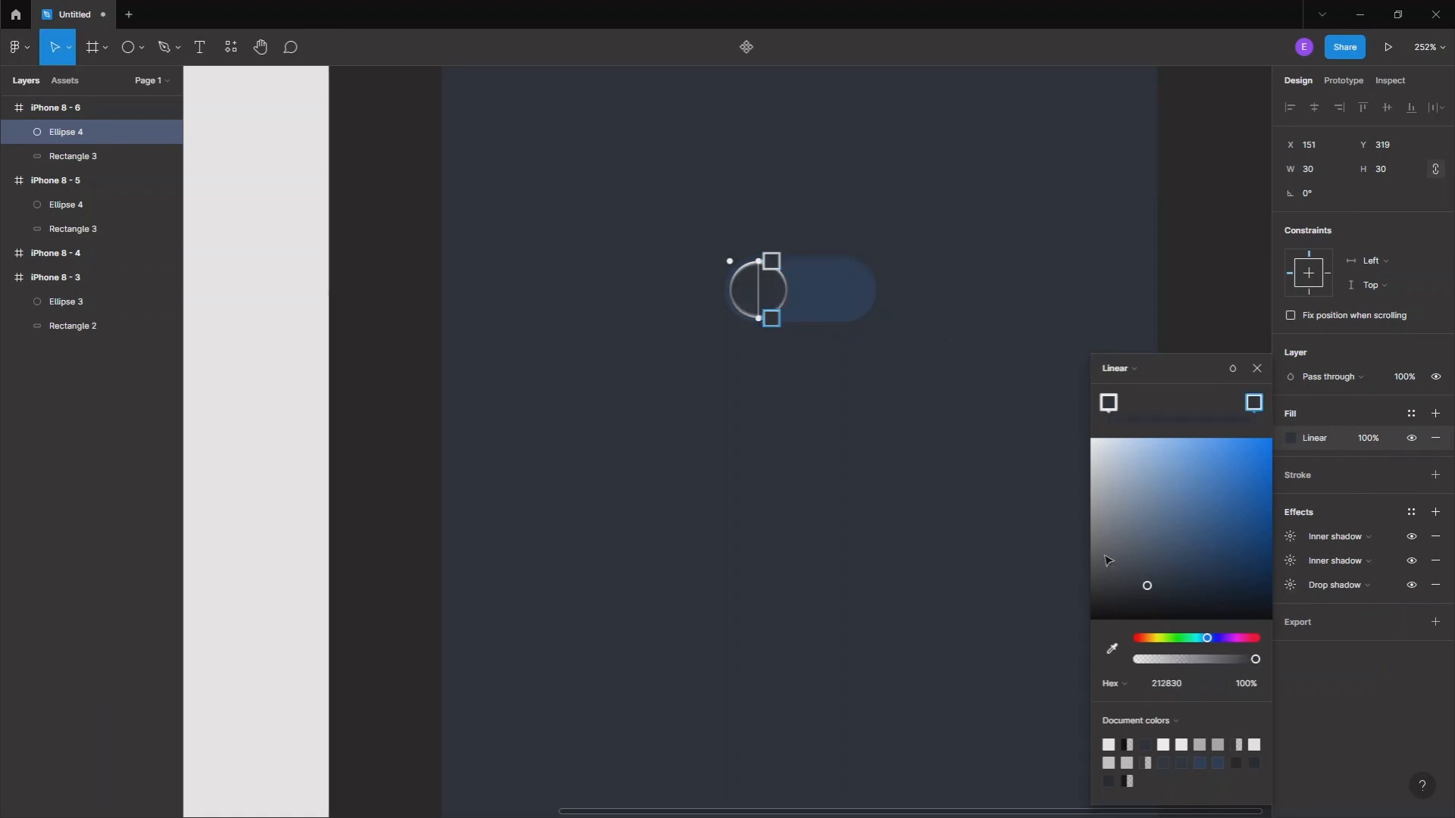
Try the brighter blue 2B5D96 as the second stop of the dark knob's gradient
{"action": "left_click", "coordinate": [1218, 514]}
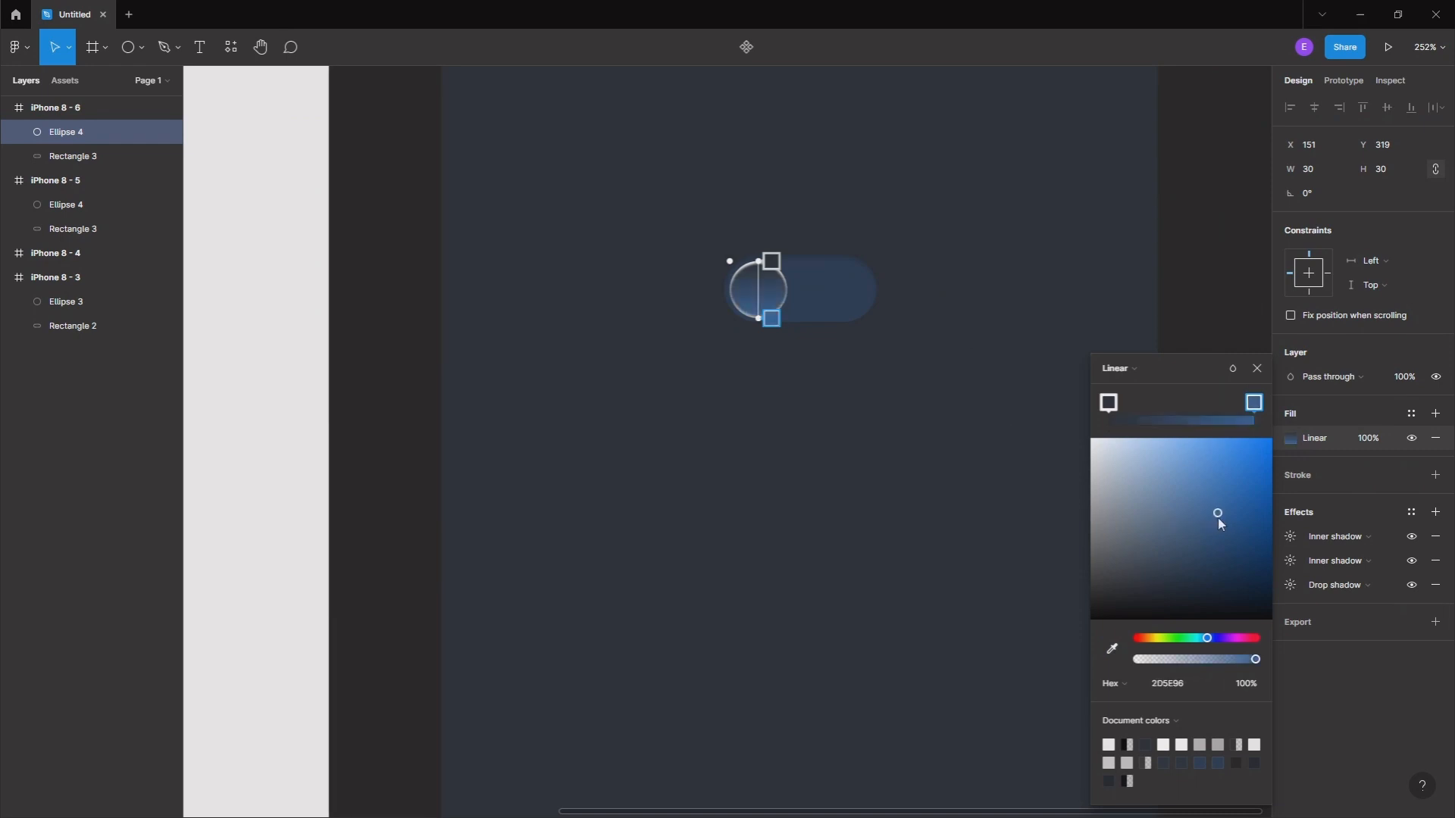
{"action": "left_click_drag", "start_coordinate": [1218, 519], "coordinate": [1220, 519]}
{"action": "scroll", "coordinate": [972, 407], "scroll_direction": "down", "scroll_amount": 3}
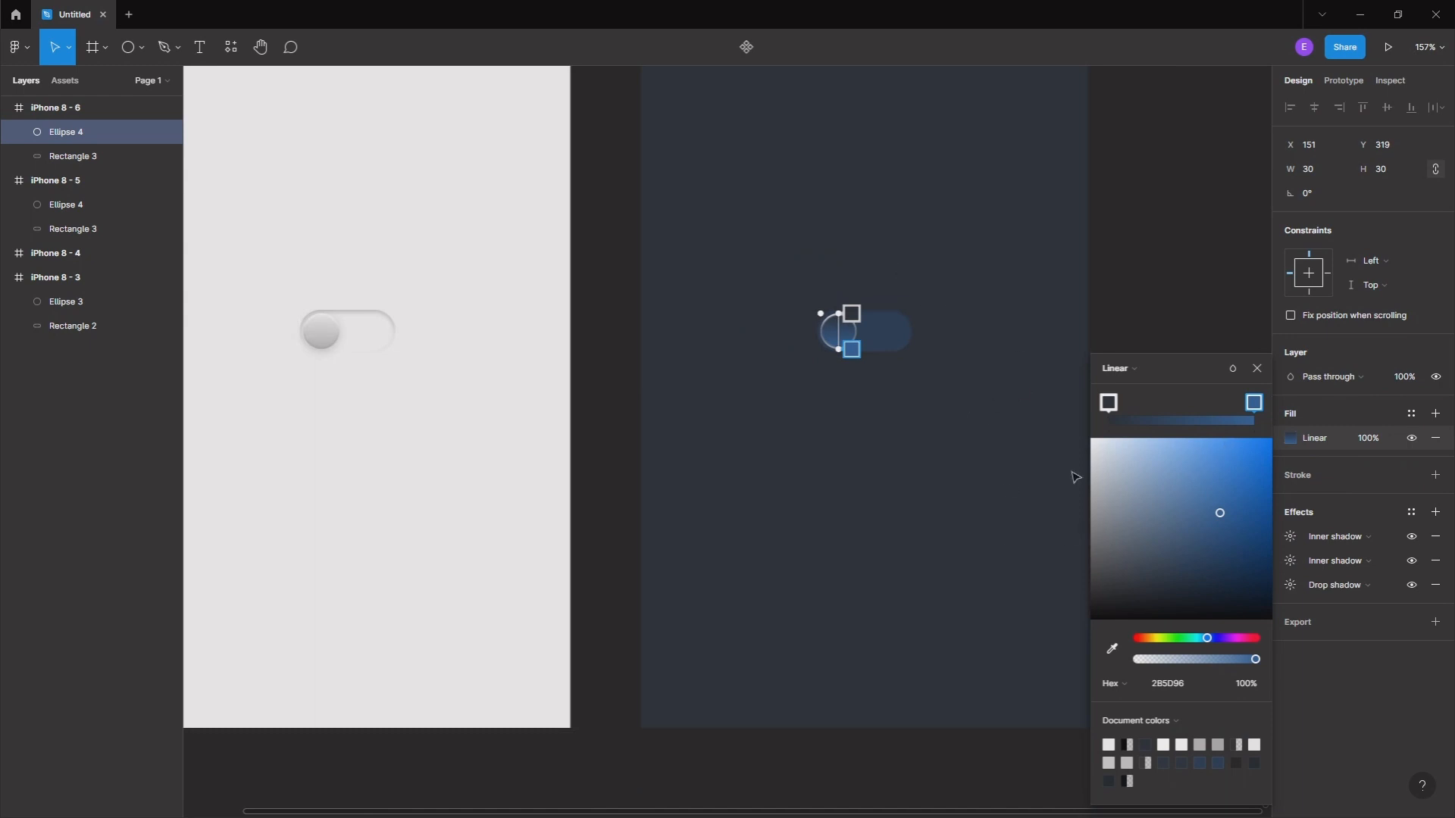
{"action": "left_click", "coordinate": [1108, 285]}
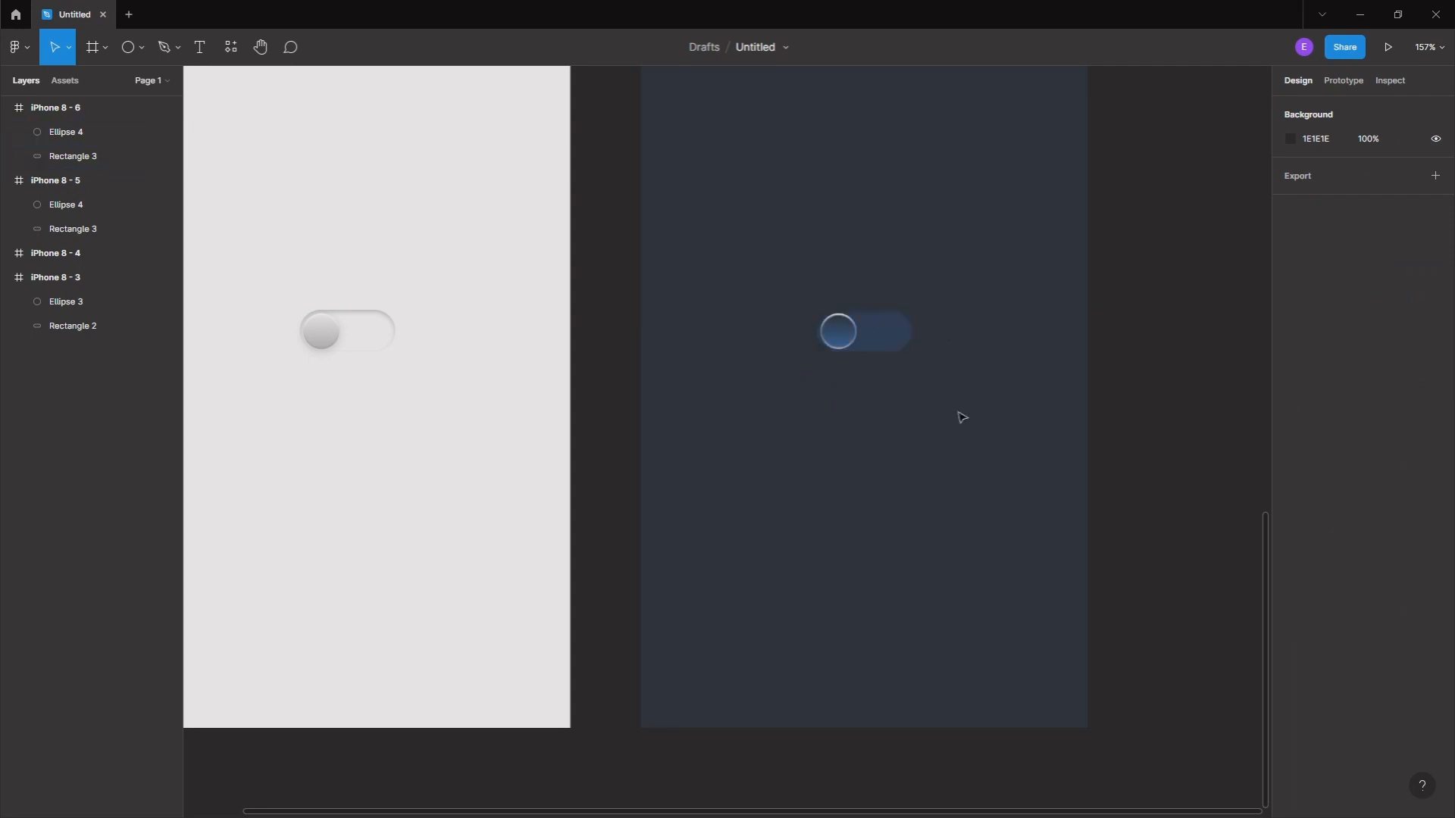
Change the dark knob's fill in the iPhone 8 - 6 frame from a linear gradient to solid 212830
{"action": "scroll", "coordinate": [959, 413], "scroll_direction": "up", "scroll_amount": 3}
{"action": "scroll", "coordinate": [957, 414], "scroll_direction": "down", "scroll_amount": 7}
{"action": "scroll", "coordinate": [957, 413], "scroll_direction": "up", "scroll_amount": 2}
{"action": "scroll", "coordinate": [957, 413], "scroll_direction": "up", "scroll_amount": 4}
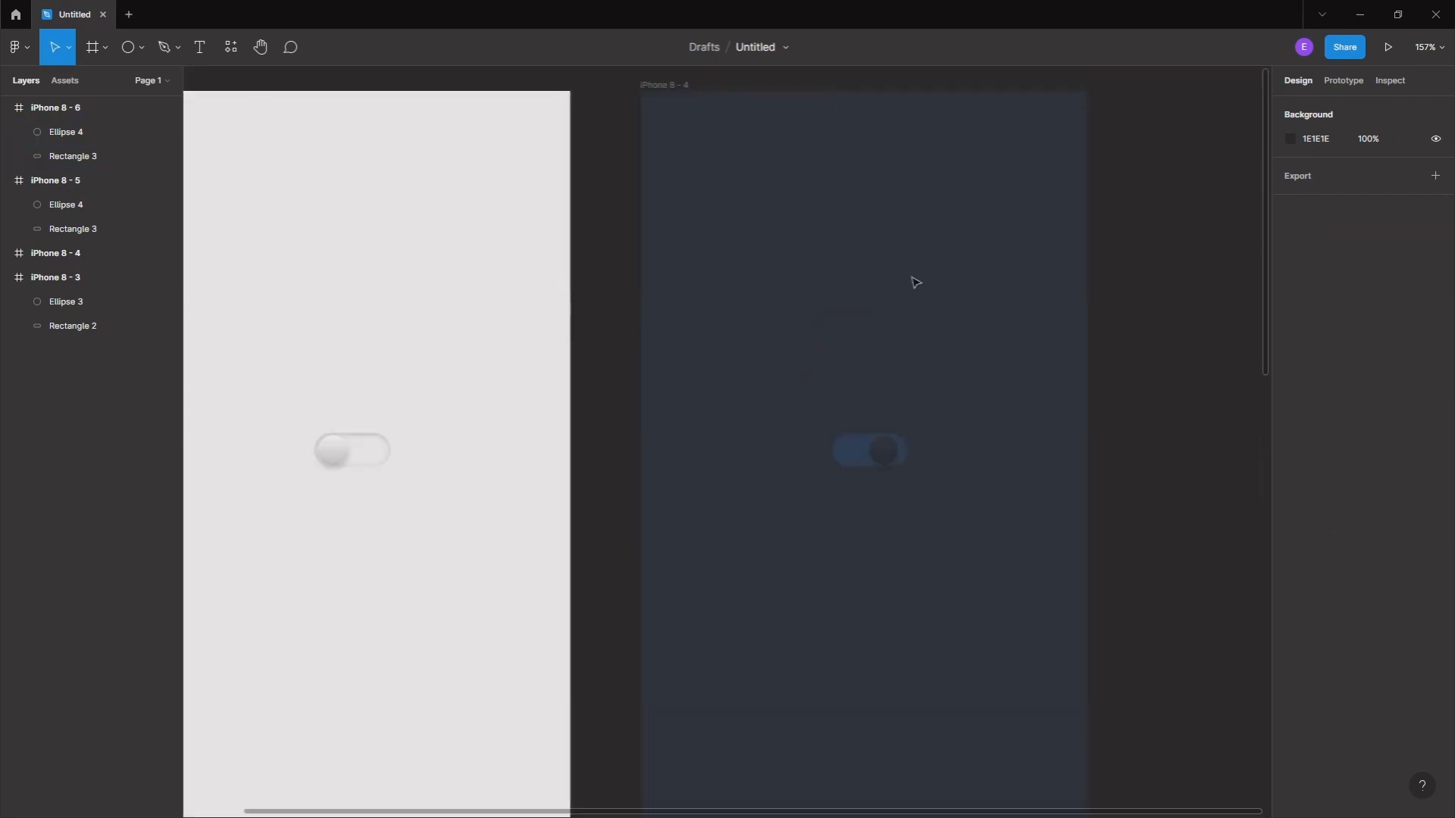
{"action": "scroll", "coordinate": [990, 594], "scroll_direction": "down", "scroll_amount": 4}
{"action": "scroll", "coordinate": [985, 591], "scroll_direction": "up", "scroll_amount": 5}
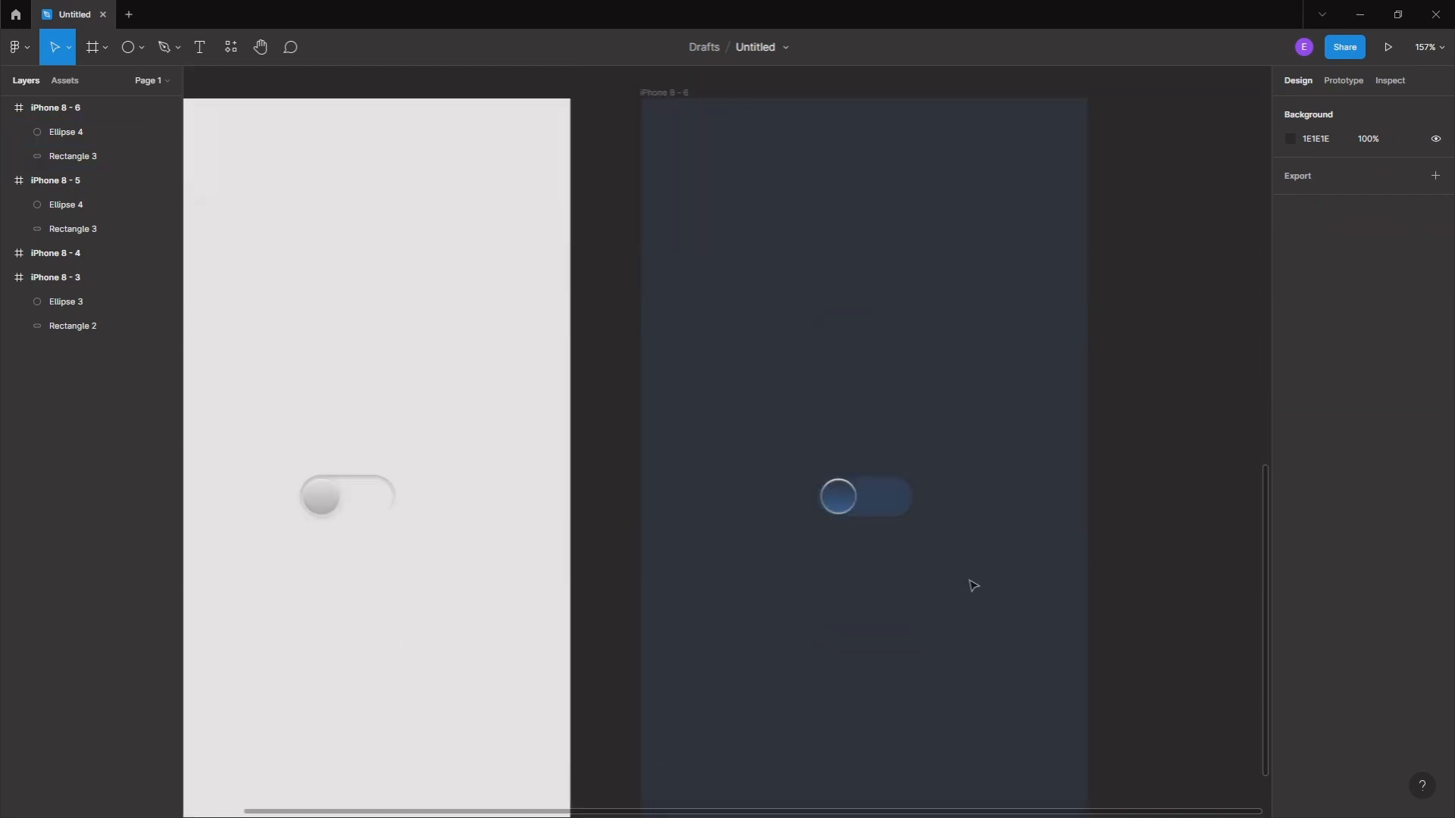
{"action": "left_click", "coordinate": [841, 508]}
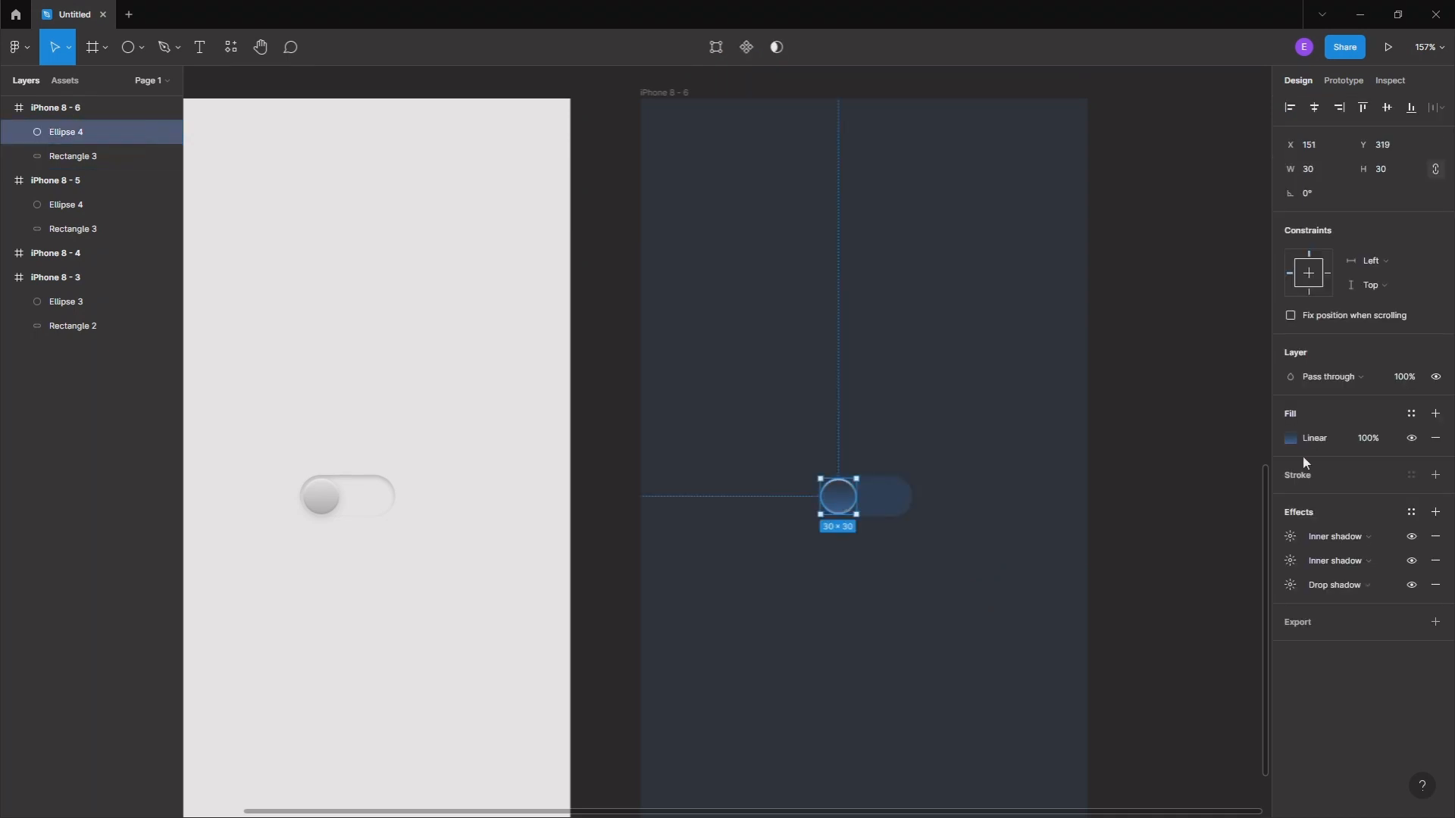
{"action": "left_click", "coordinate": [1291, 438]}
{"action": "left_click", "coordinate": [1145, 371]}
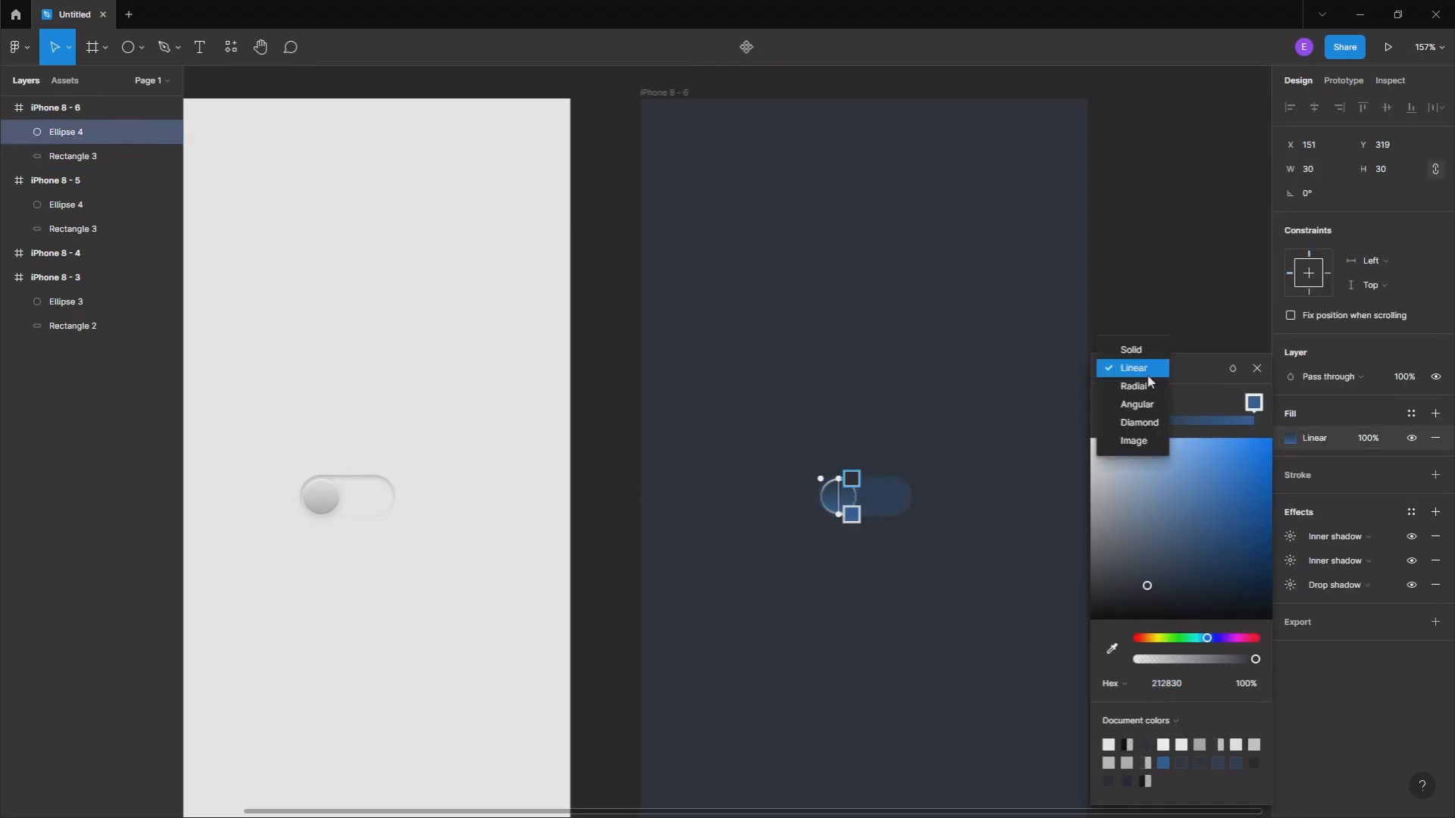
{"action": "left_click", "coordinate": [1143, 349]}
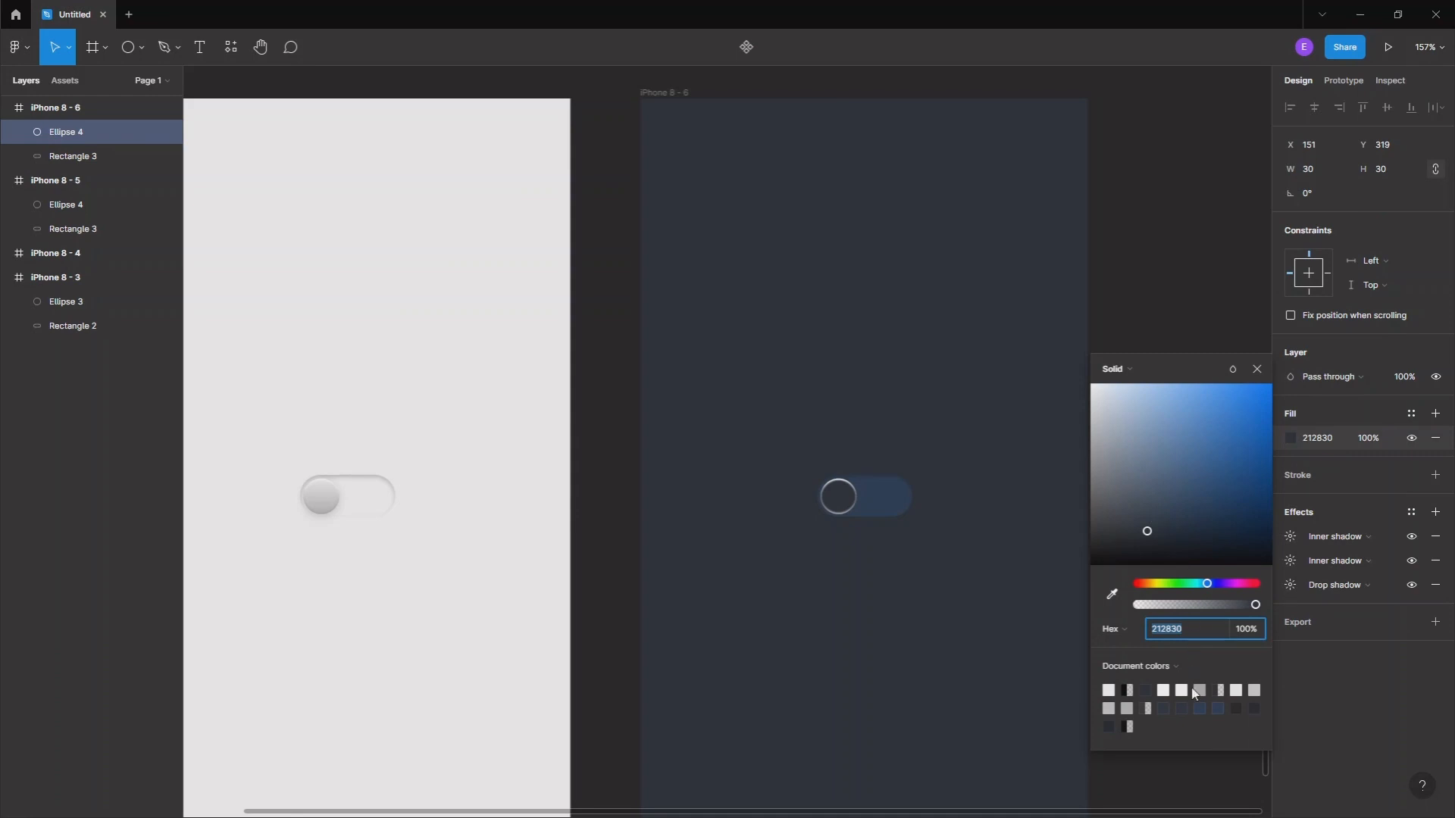
Apply the Morph plugin's skeuomorph effect to a duplicate of the dark knob placed at X 184 in the iPhone 8 - 6 frame
{"action": "right_click", "coordinate": [841, 498]}
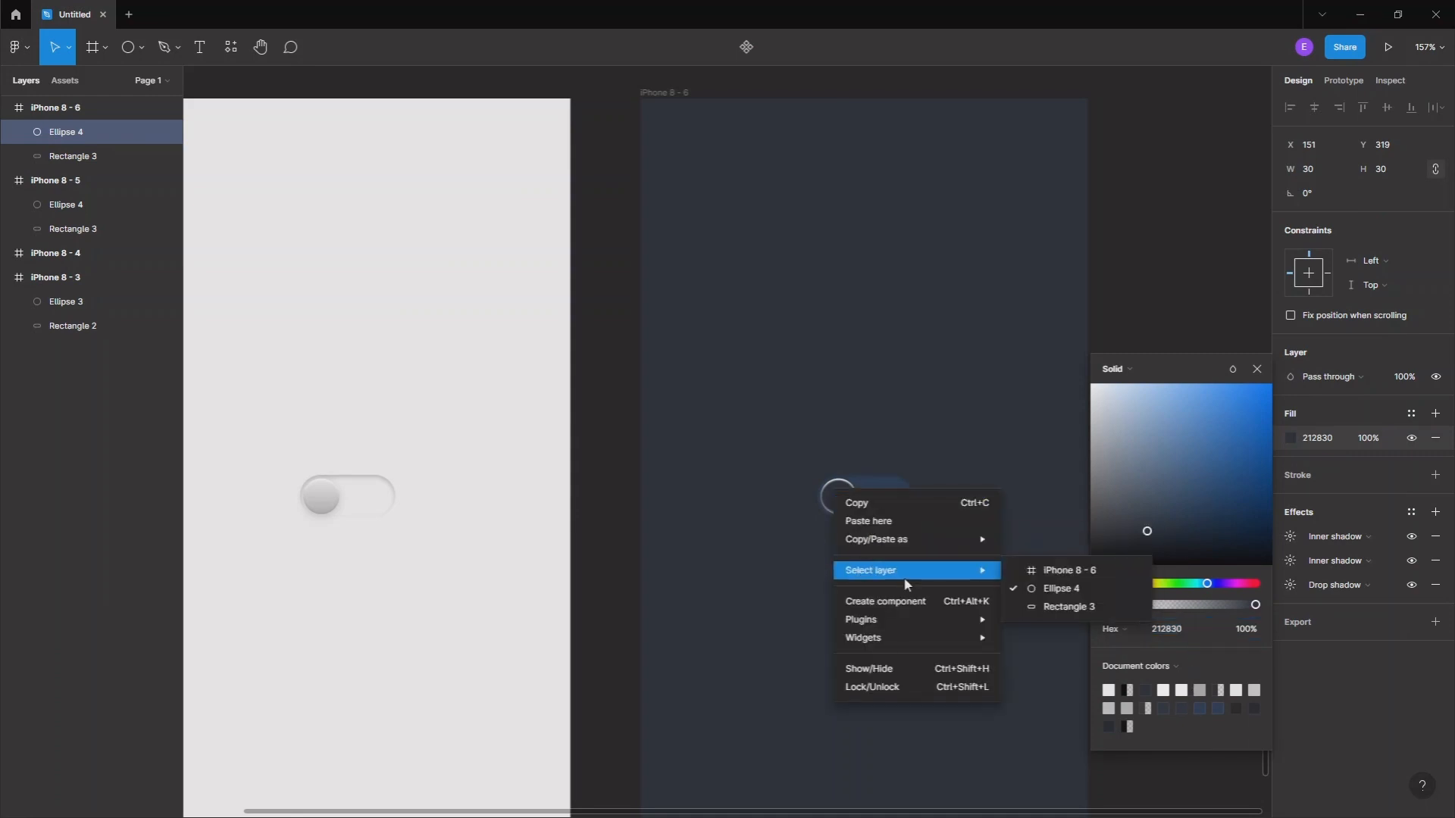
{"action": "mouse_move", "coordinate": [909, 640]}
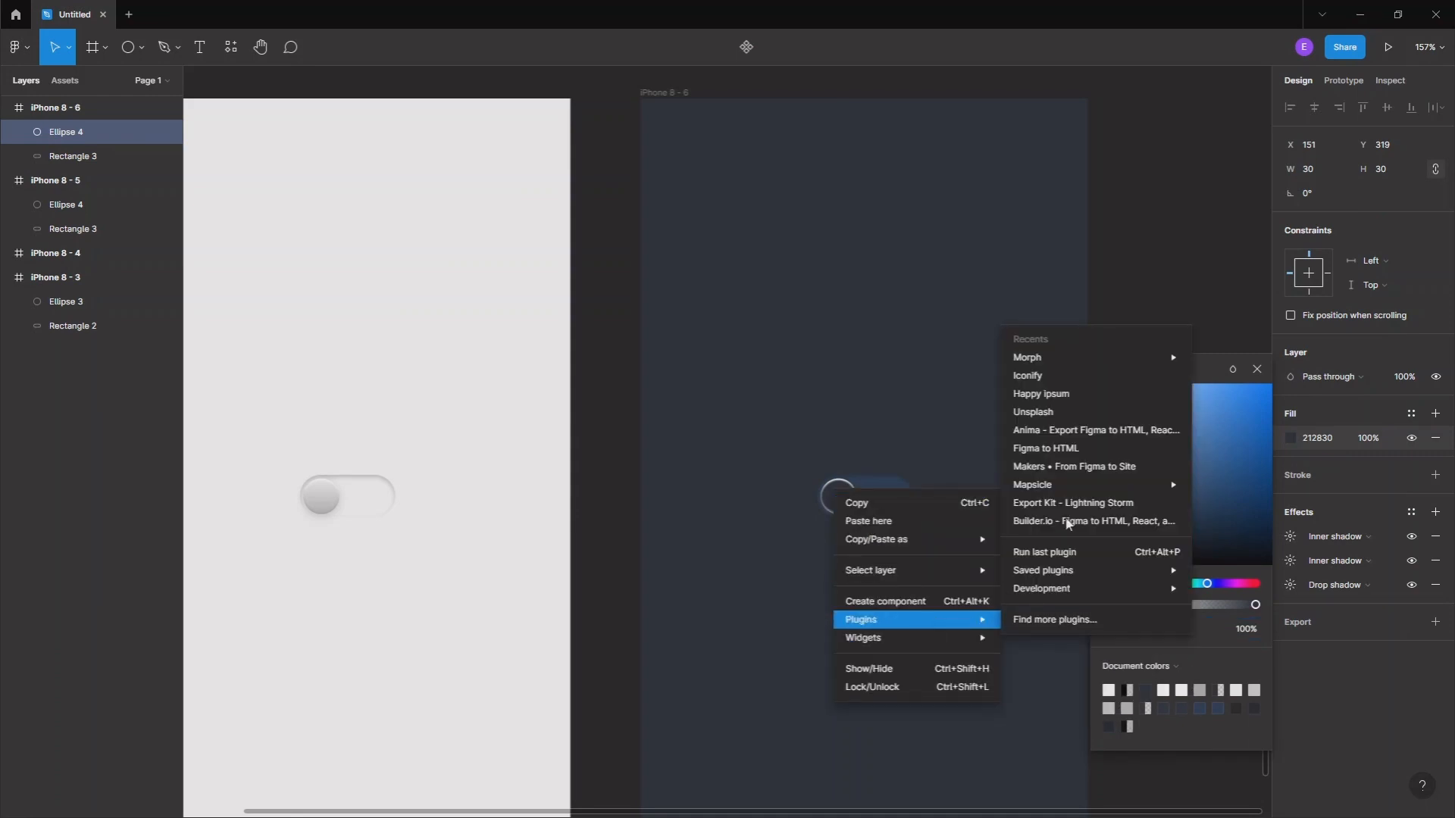
{"action": "mouse_move", "coordinate": [1065, 366]}
{"action": "left_click", "coordinate": [1247, 357]}
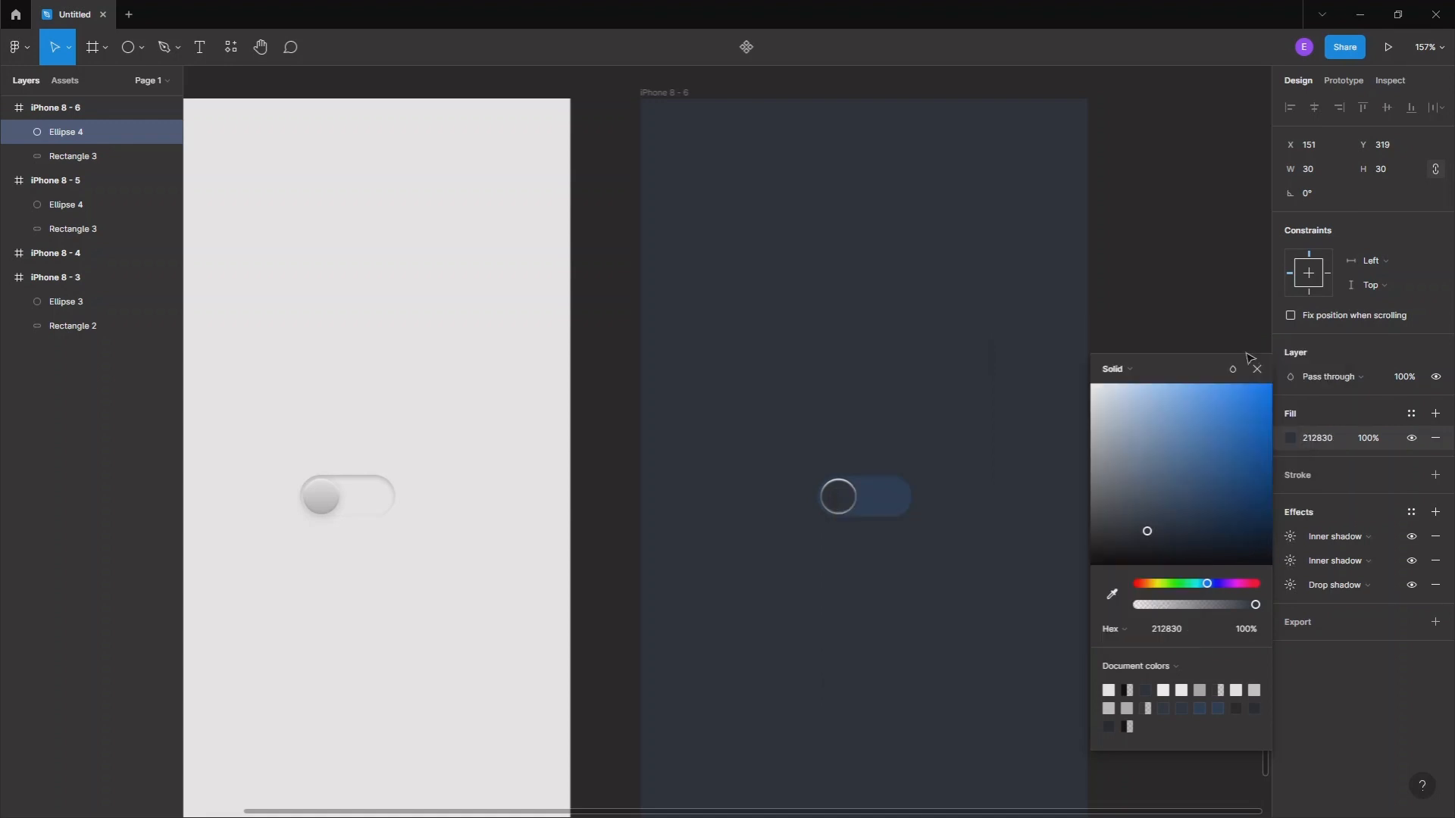
{"action": "scroll", "coordinate": [730, 543], "scroll_direction": "up", "scroll_amount": 5}
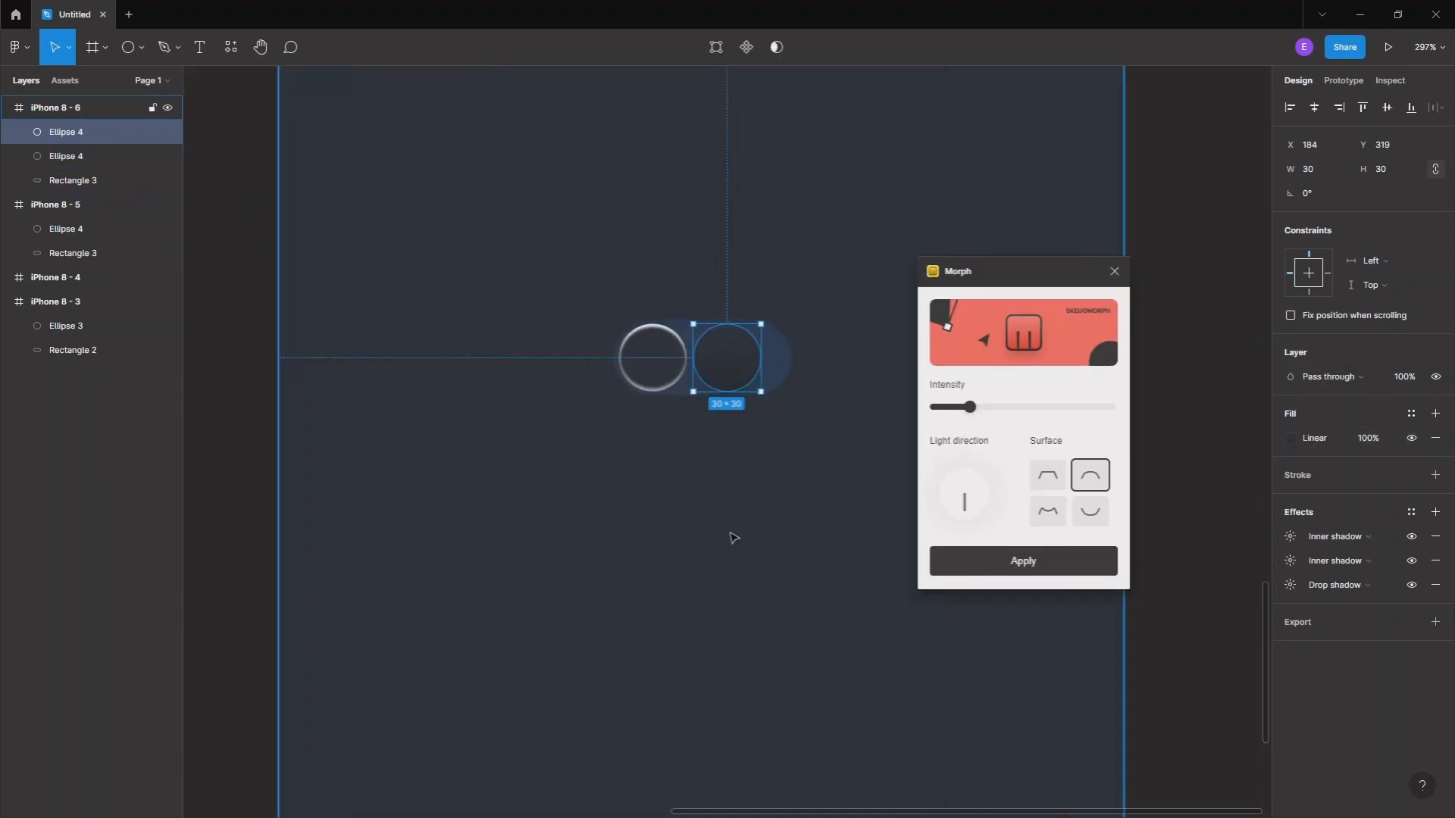
Compare the two dark knobs and delete the original one with the bright rim at X 151
{"action": "left_click", "coordinate": [628, 282]}
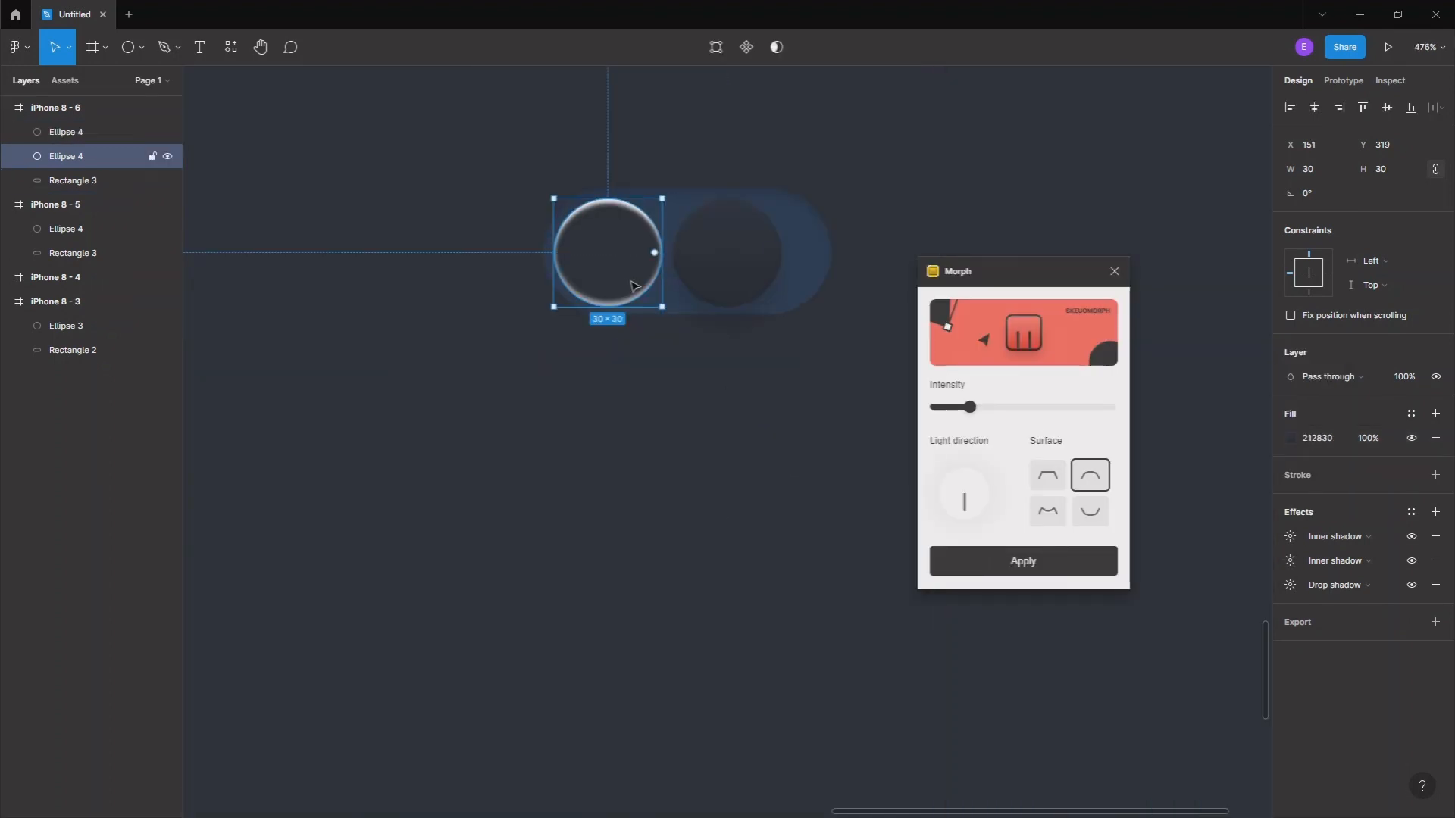
{"action": "left_click", "coordinate": [747, 280]}
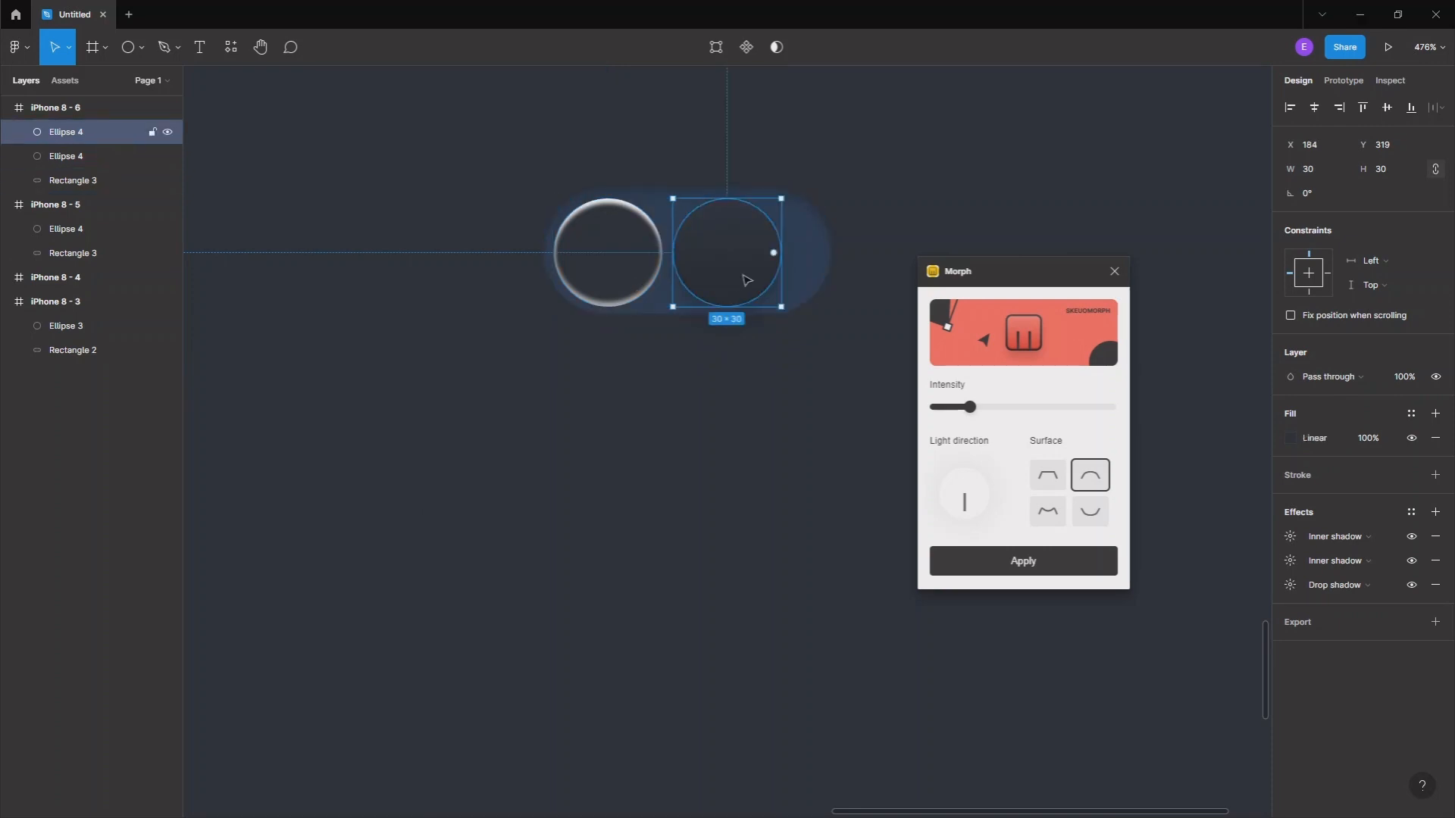
{"action": "left_click", "coordinate": [635, 278]}
{"action": "key", "text": "Delete"}
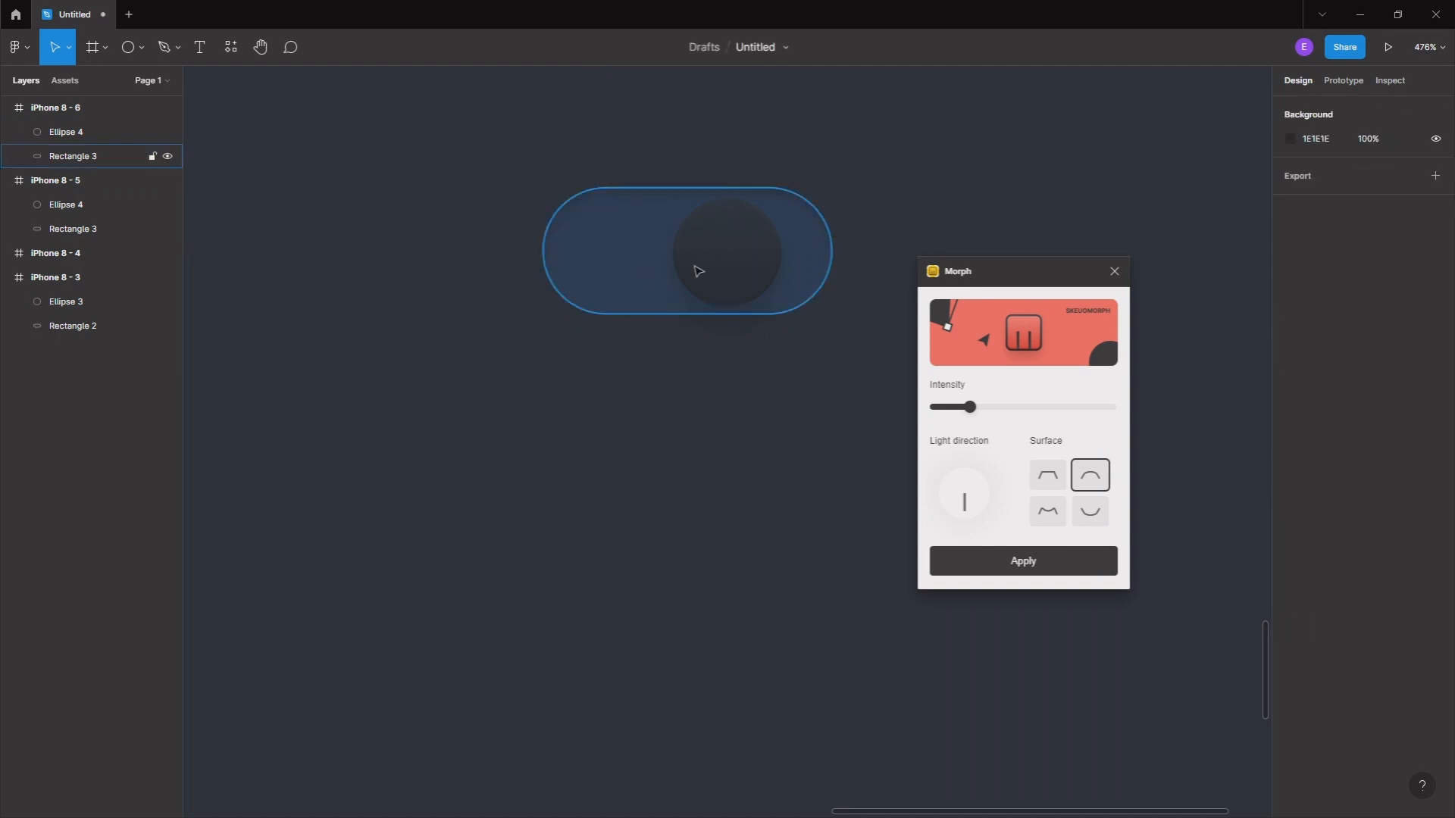
Move the remaining dark knob to X 194 at the right end of its track and close the Morph plugin
{"action": "left_click", "coordinate": [734, 270]}
{"action": "left_click_drag", "start_coordinate": [735, 270], "coordinate": [767, 273]}
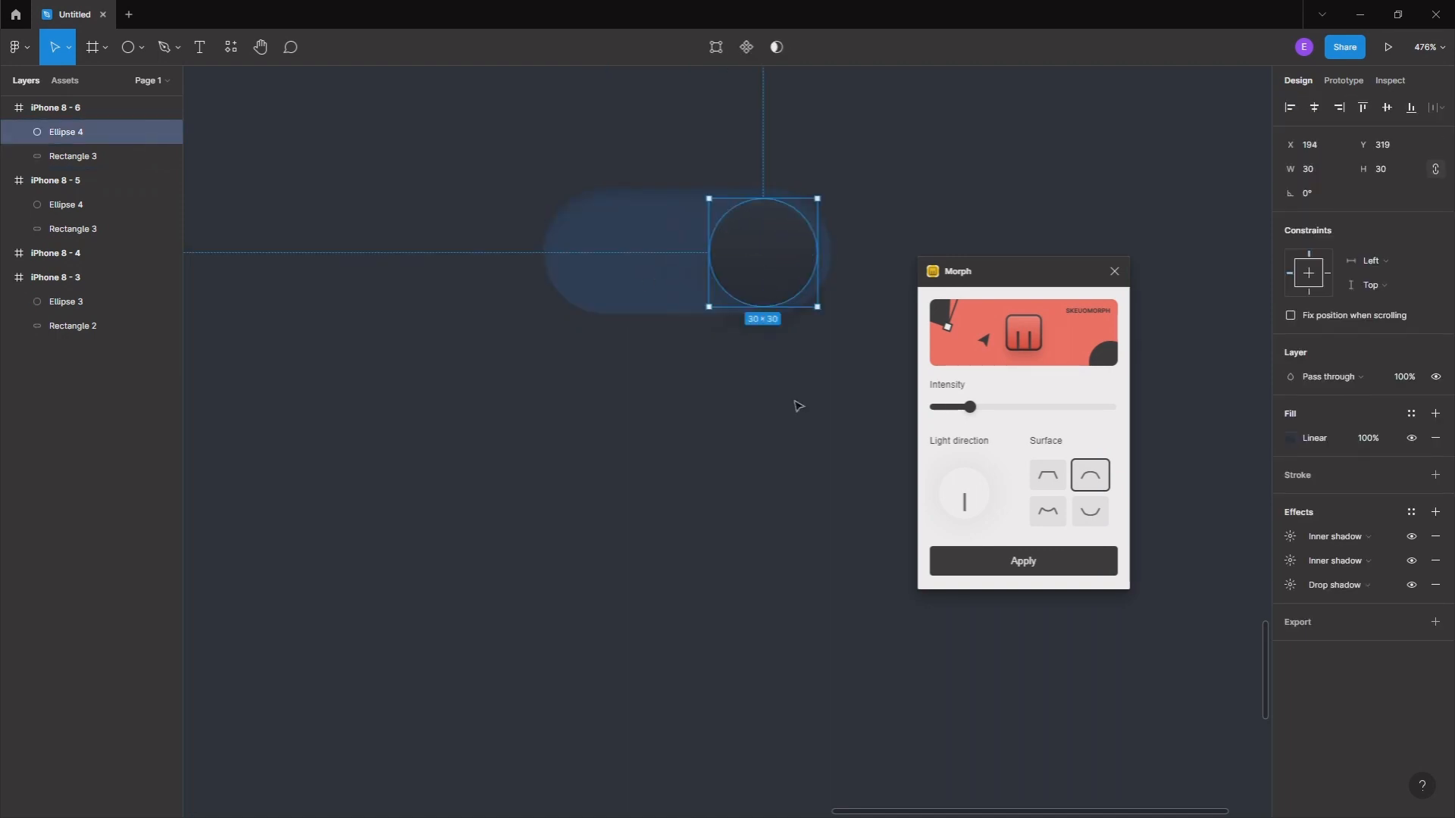
{"action": "scroll", "coordinate": [797, 407], "scroll_direction": "down", "scroll_amount": 4}
{"action": "scroll", "coordinate": [799, 411], "scroll_direction": "down", "scroll_amount": 3}
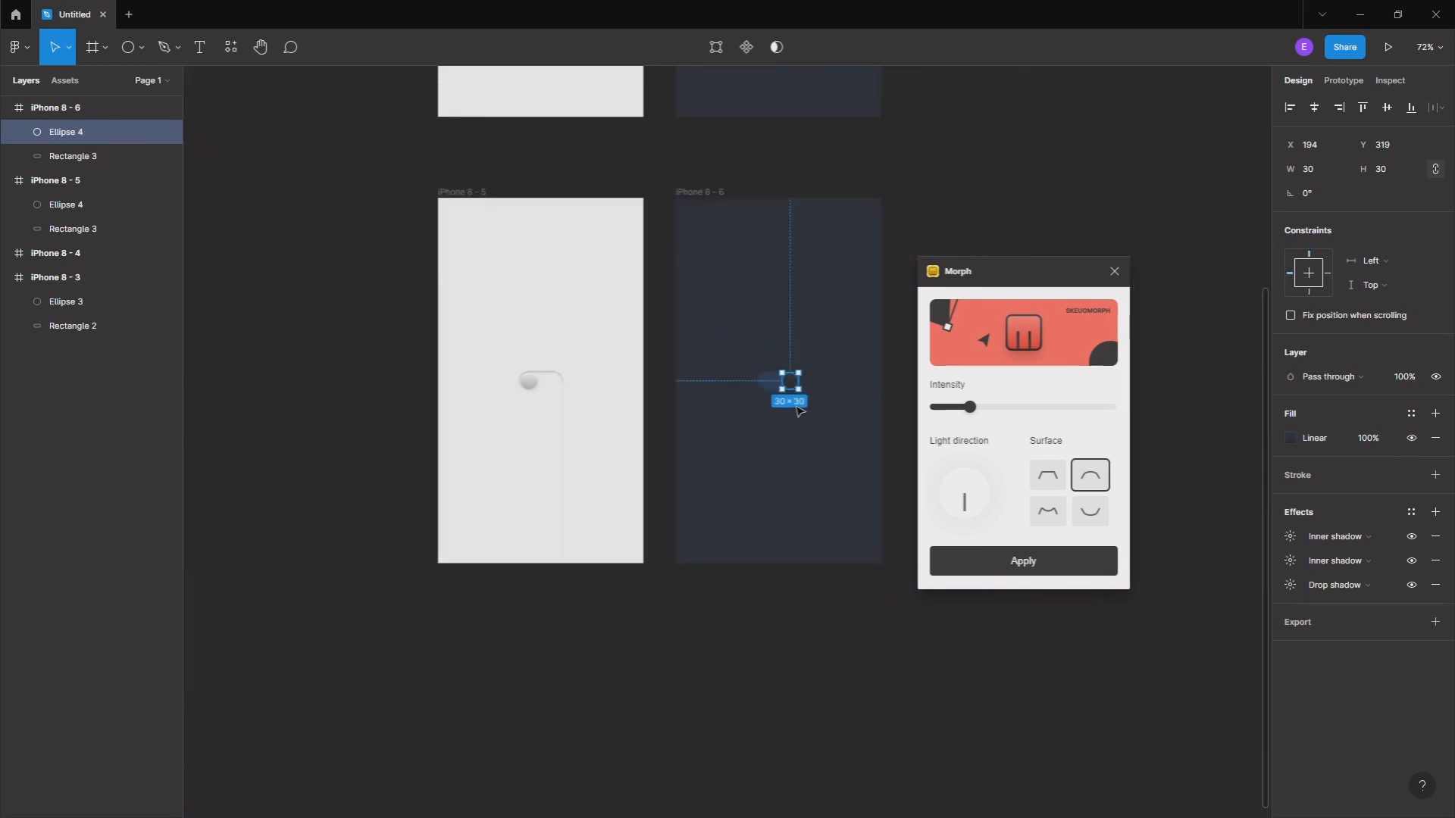
{"action": "scroll", "coordinate": [800, 410], "scroll_direction": "up", "scroll_amount": 5}
{"action": "scroll", "coordinate": [801, 411], "scroll_direction": "up", "scroll_amount": 5}
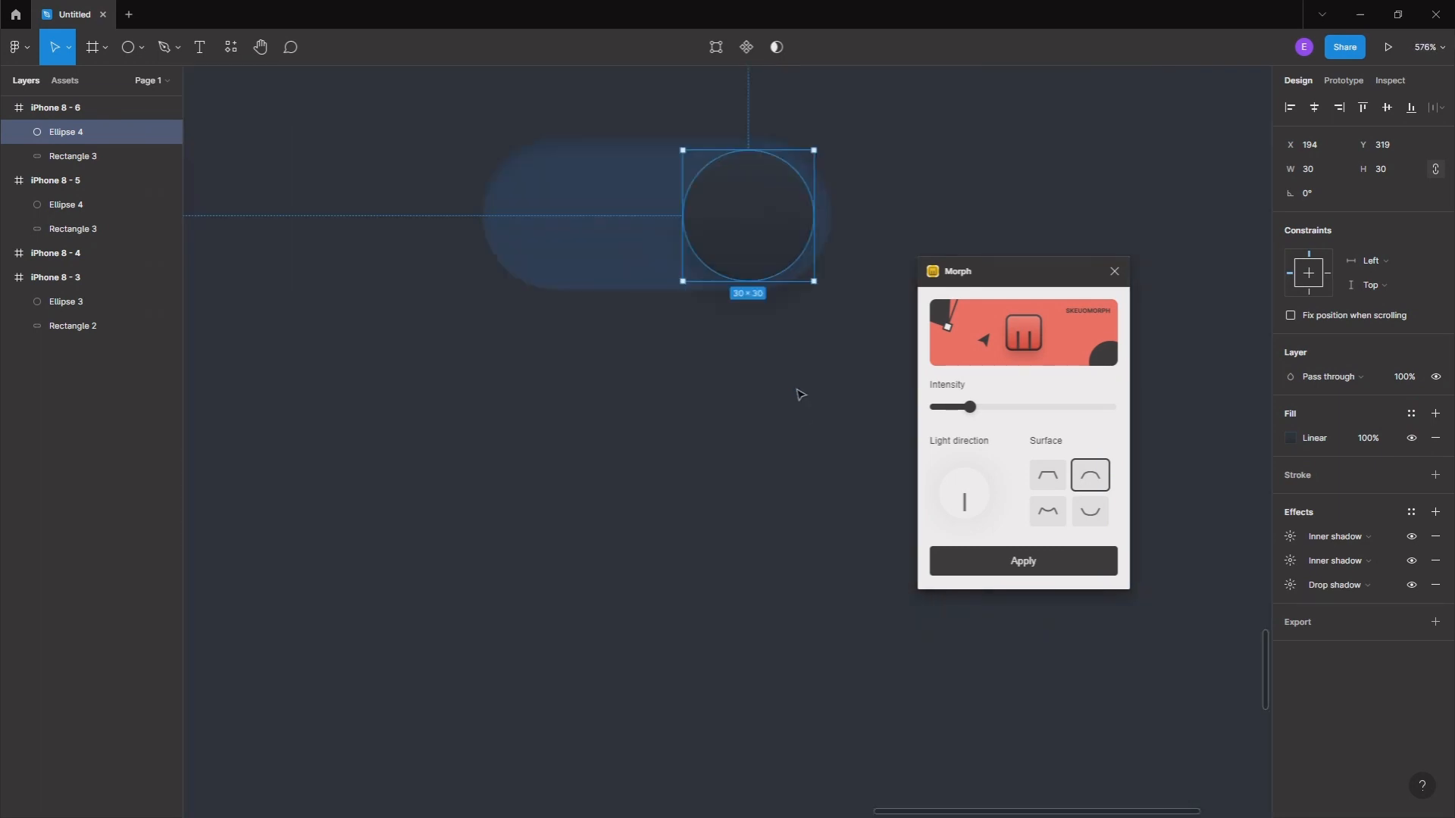
{"action": "left_click", "coordinate": [1114, 274]}
{"action": "left_click", "coordinate": [828, 334]}
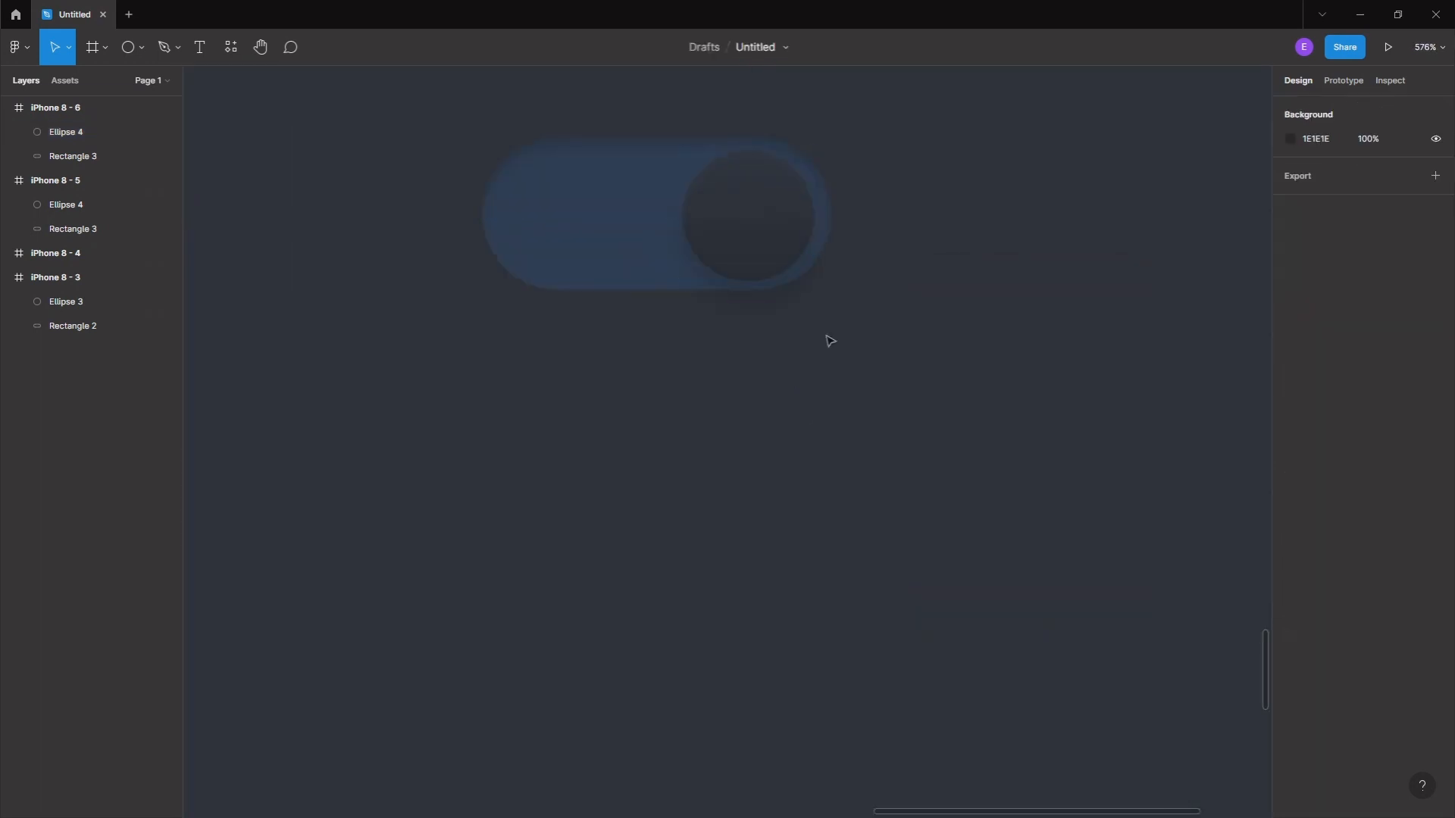
Preview the prototype with no frame selected and return to the canvas
{"action": "scroll", "coordinate": [831, 347], "scroll_direction": "down", "scroll_amount": 3}
{"action": "scroll", "coordinate": [831, 347], "scroll_direction": "down", "scroll_amount": 2}
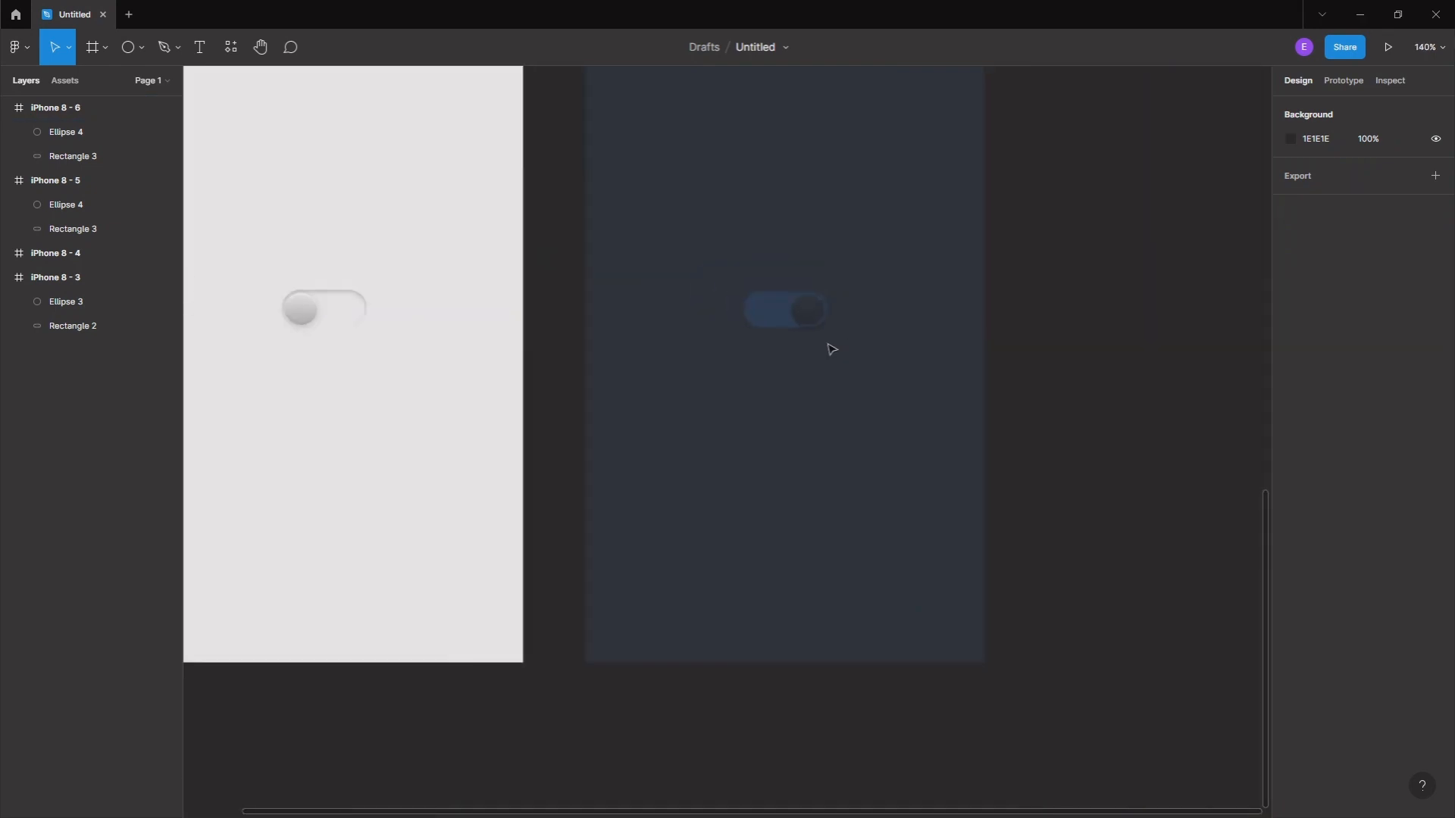
{"action": "scroll", "coordinate": [831, 347], "scroll_direction": "down", "scroll_amount": 2}
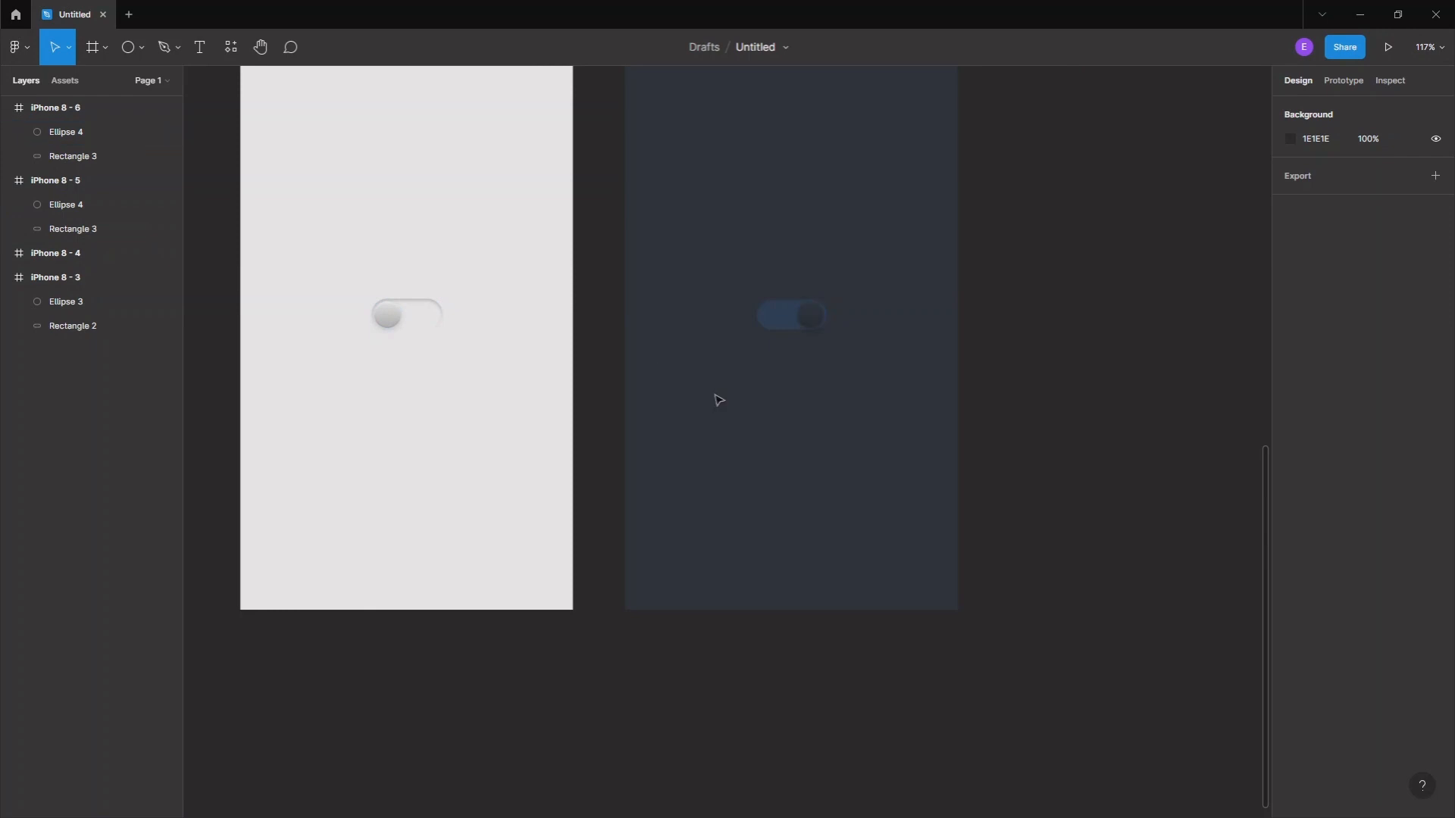
{"action": "scroll", "coordinate": [1082, 314], "scroll_direction": "up", "scroll_amount": 3}
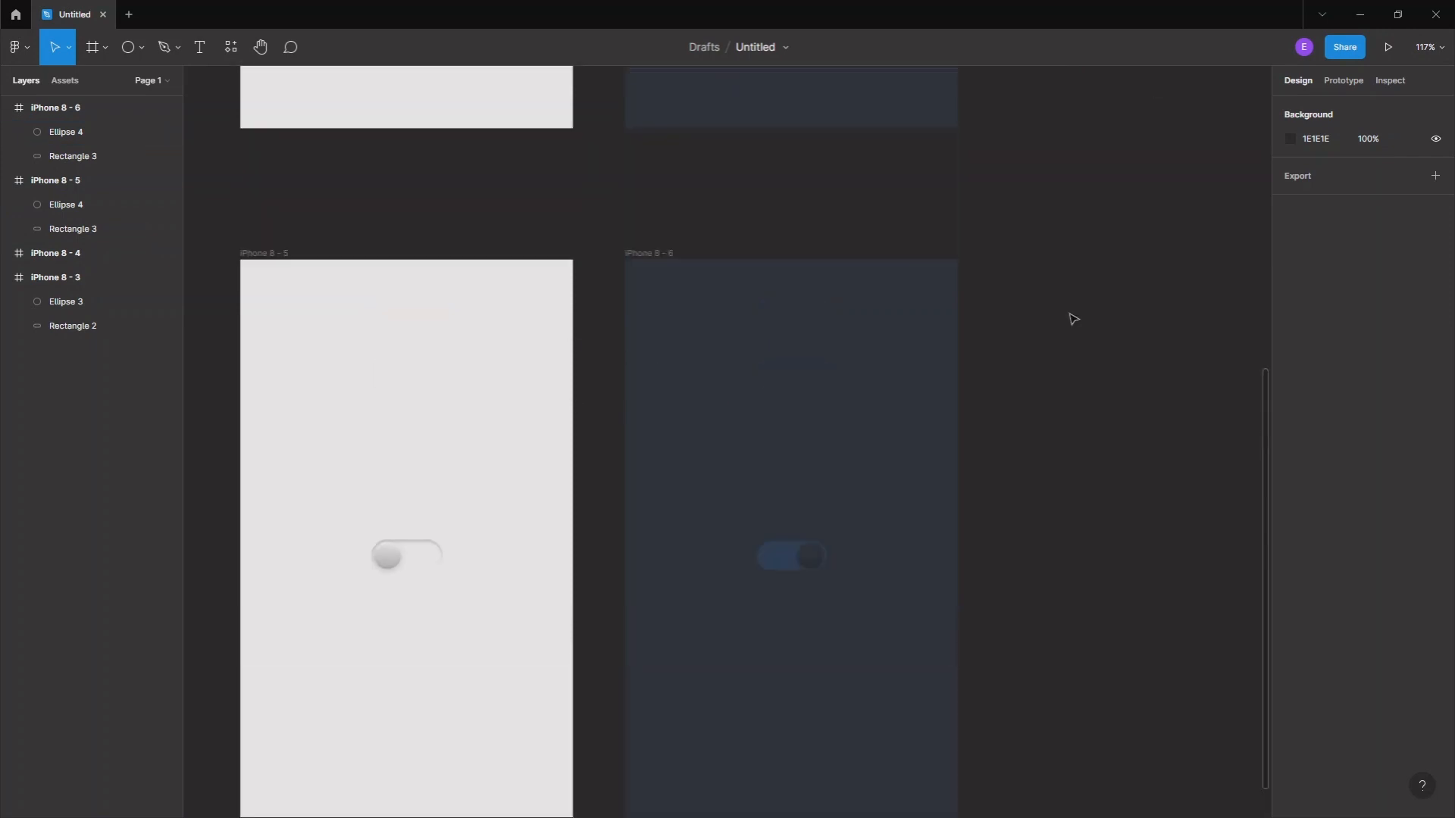
{"action": "scroll", "coordinate": [1073, 318], "scroll_direction": "down", "scroll_amount": 2}
{"action": "left_click", "coordinate": [1392, 46]}
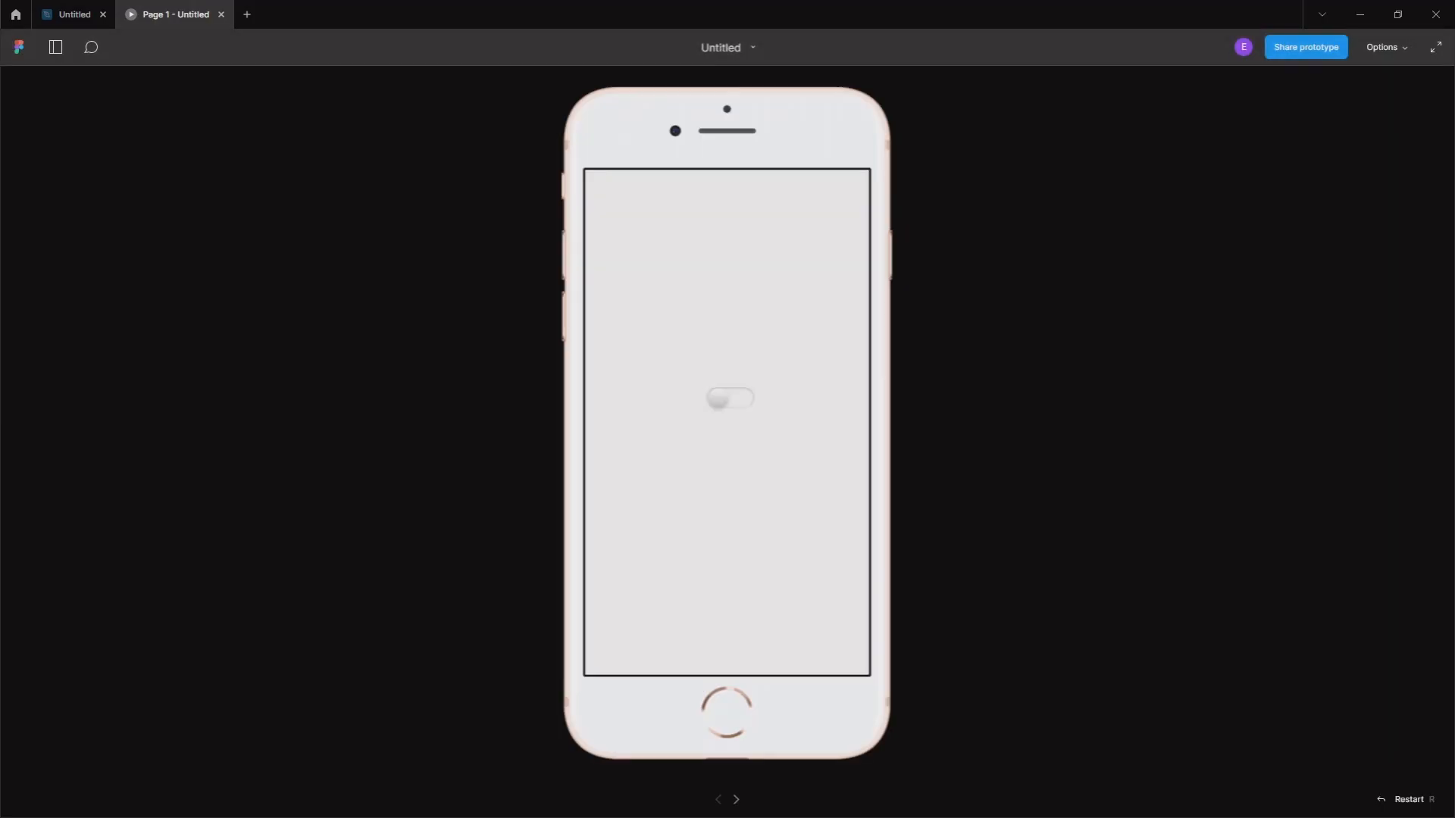
{"action": "left_click", "coordinate": [221, 14]}
{"action": "scroll", "coordinate": [281, 325], "scroll_direction": "down", "scroll_amount": 2}
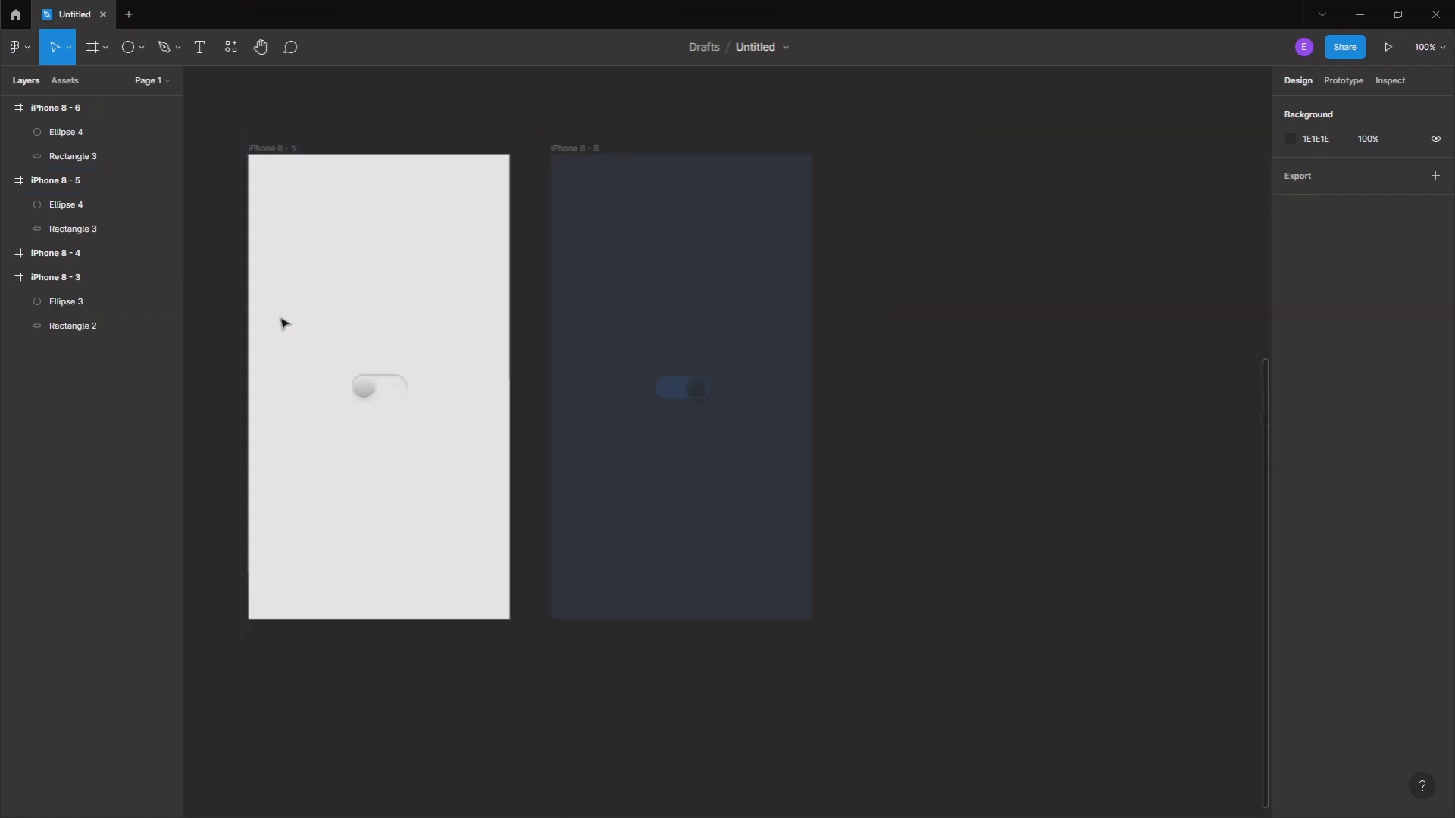
Preview the prototype starting from the iPhone 8 - 5 frame and return to the canvas
{"action": "left_click", "coordinate": [68, 181]}
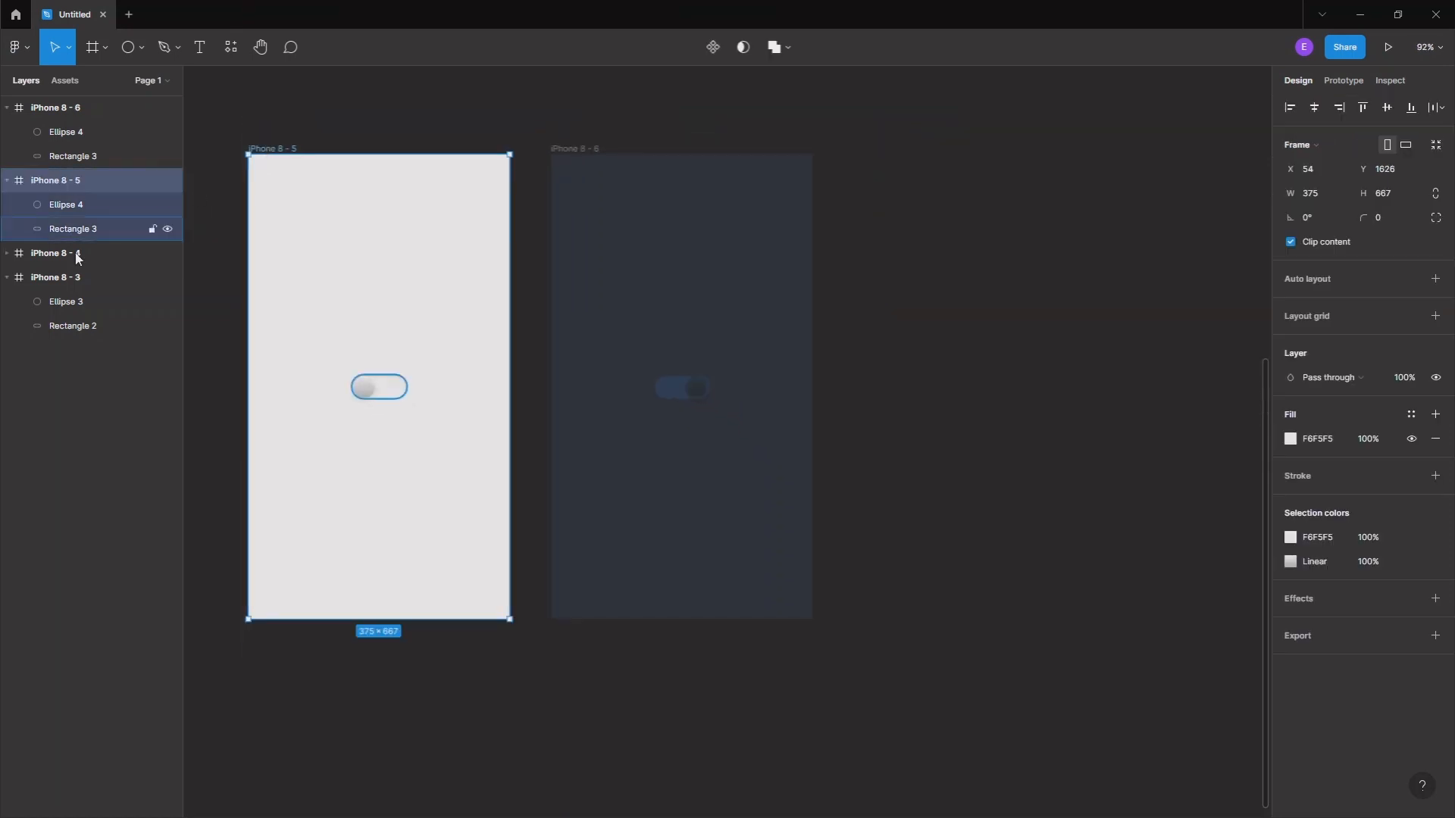
{"action": "left_click", "coordinate": [1388, 47]}
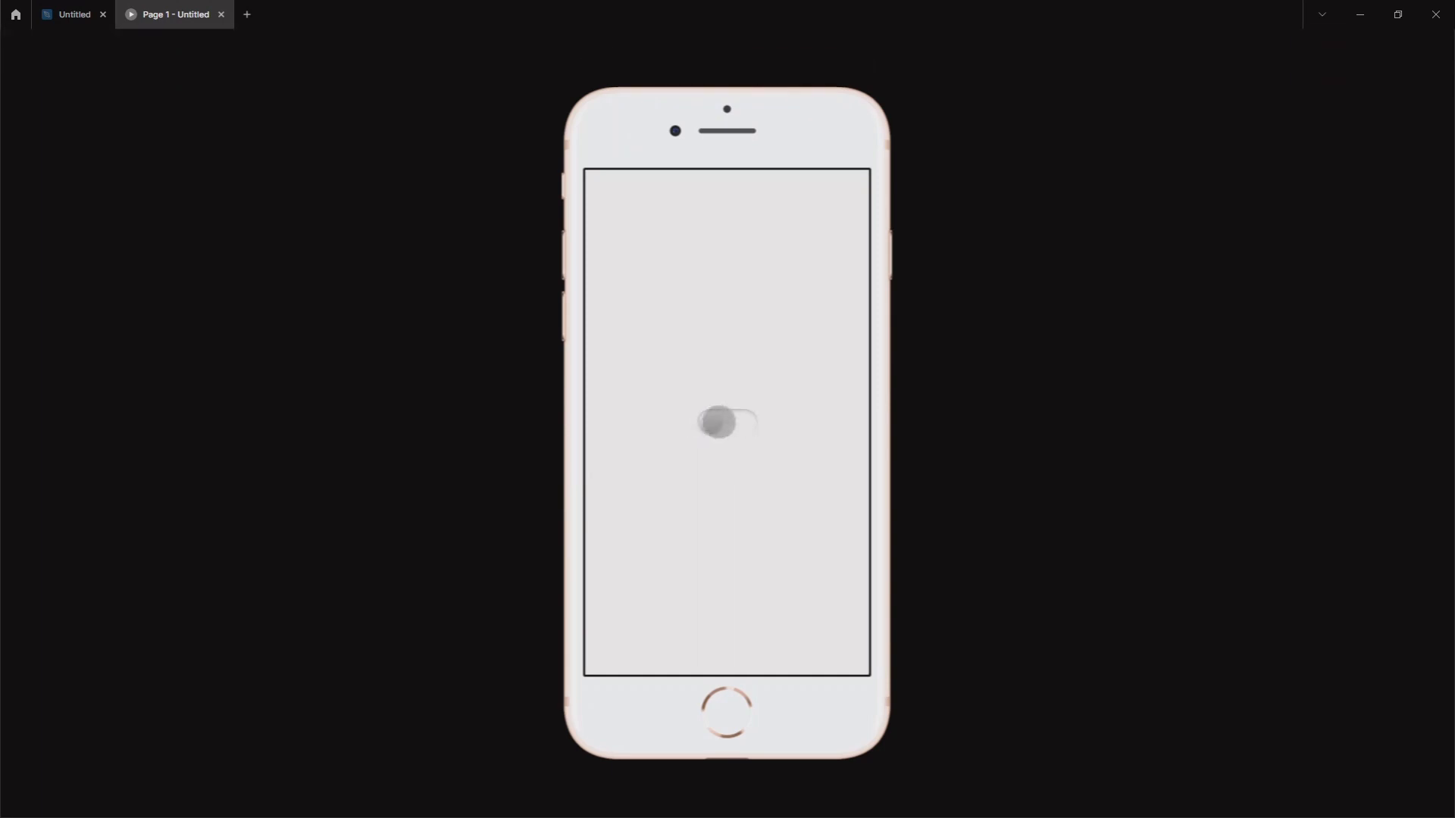
{"action": "left_click", "coordinate": [221, 14]}
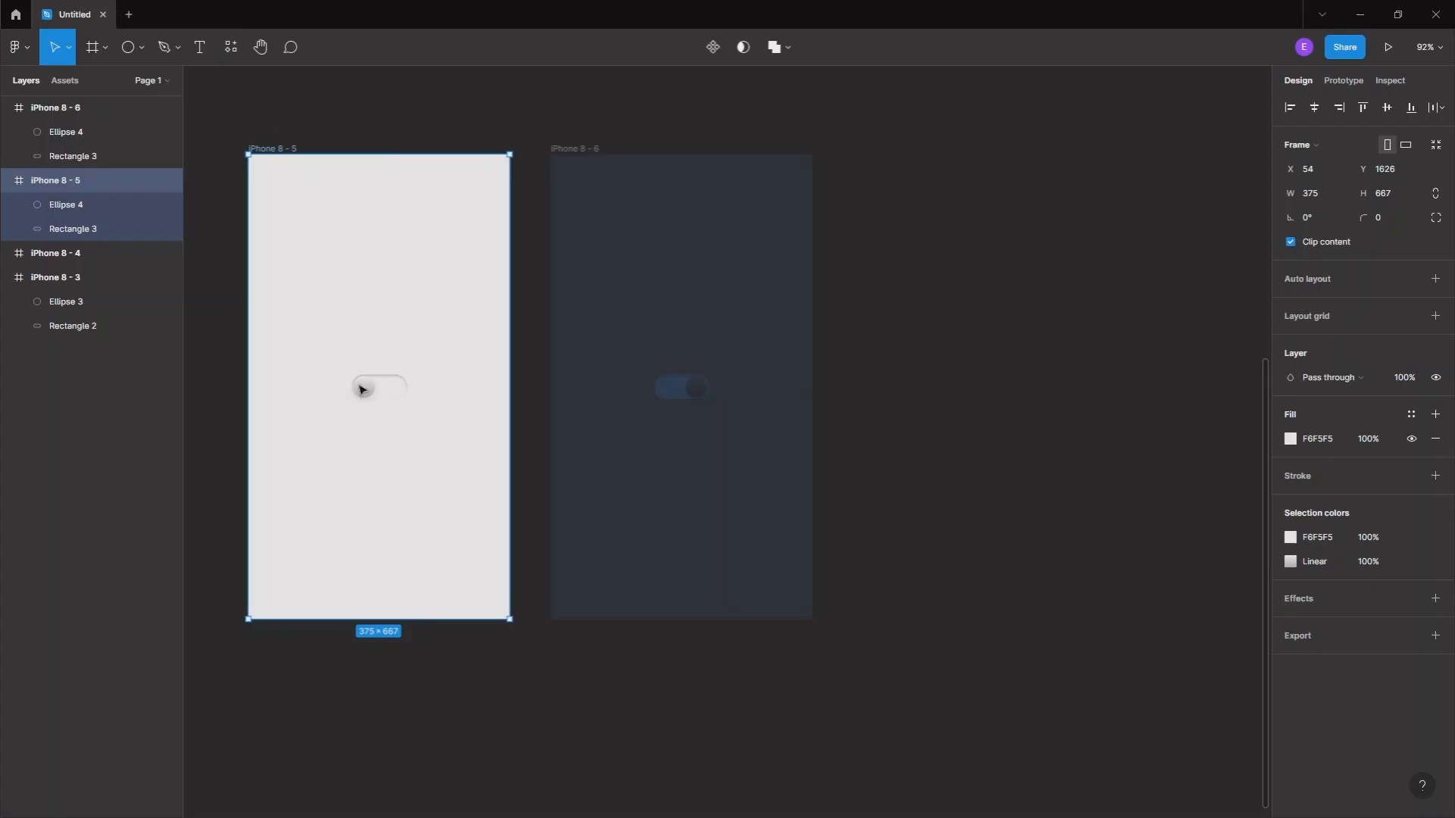
Link the light knob in iPhone 8 - 5 to the iPhone 8 - 6 frame On drag, with Smart animate, Ease in and out, 300ms
{"action": "left_click", "coordinate": [1334, 80]}
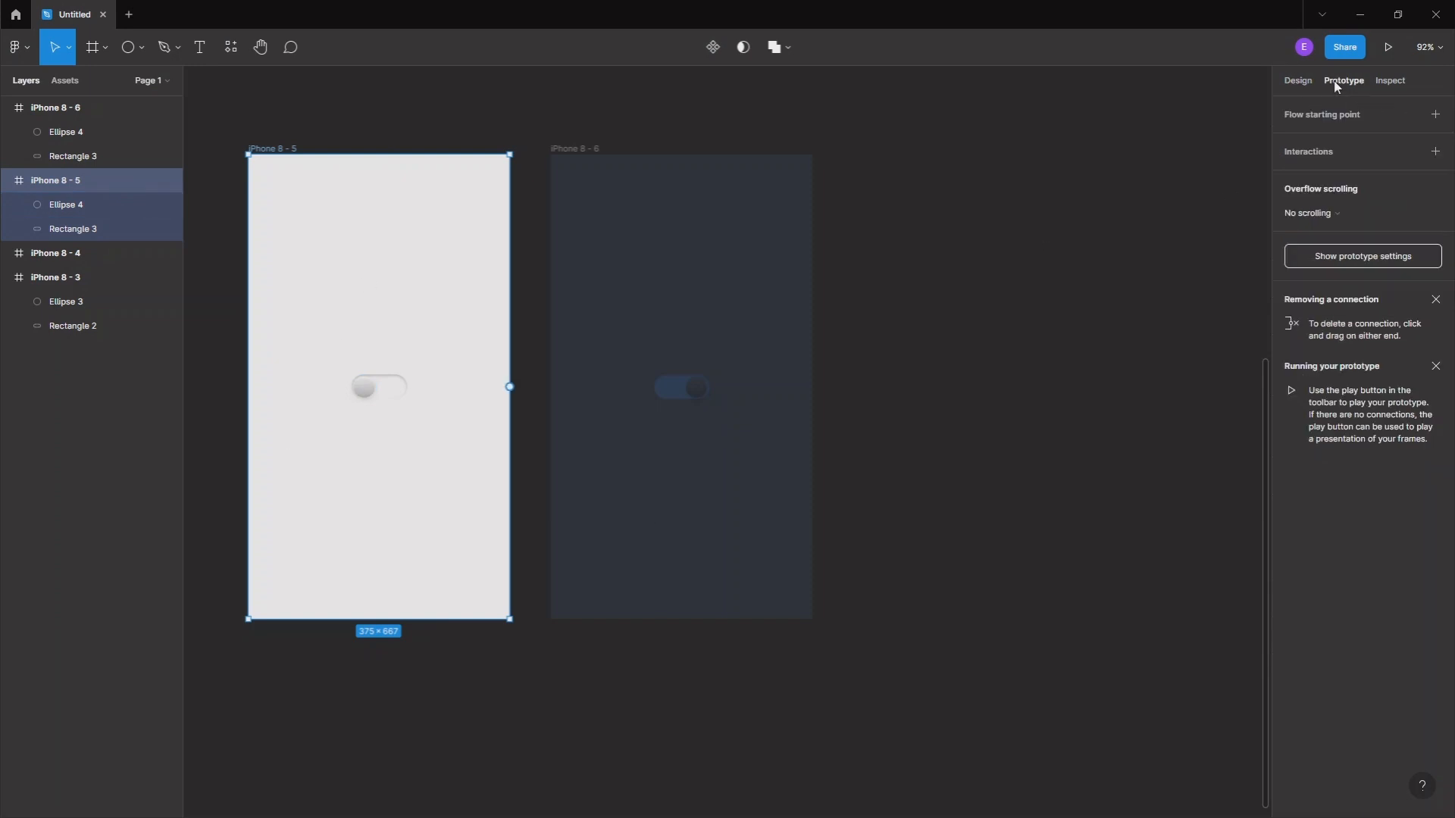
{"action": "left_click", "coordinate": [371, 388]}
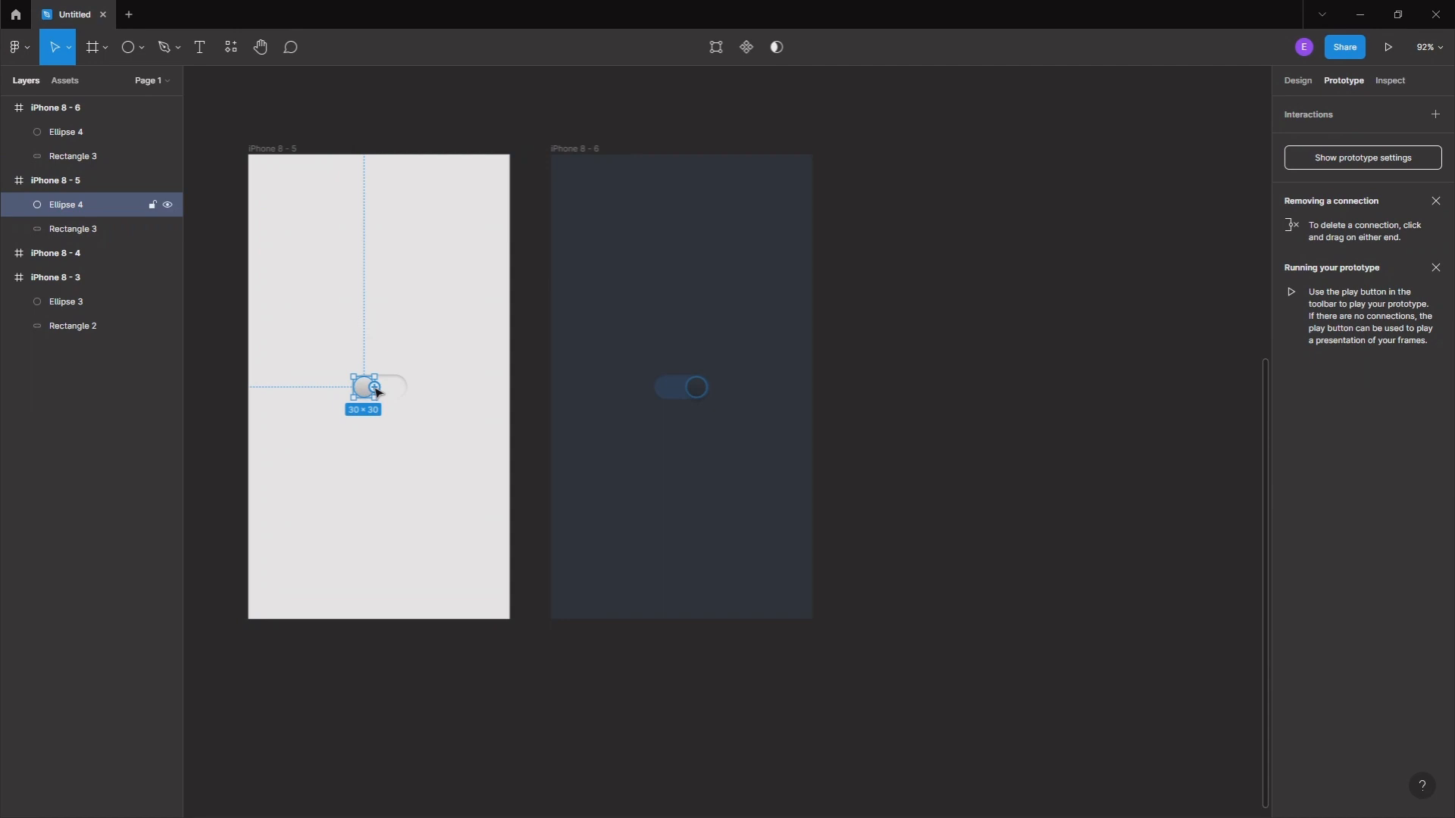
{"action": "scroll", "coordinate": [377, 392], "scroll_direction": "up", "scroll_amount": 5}
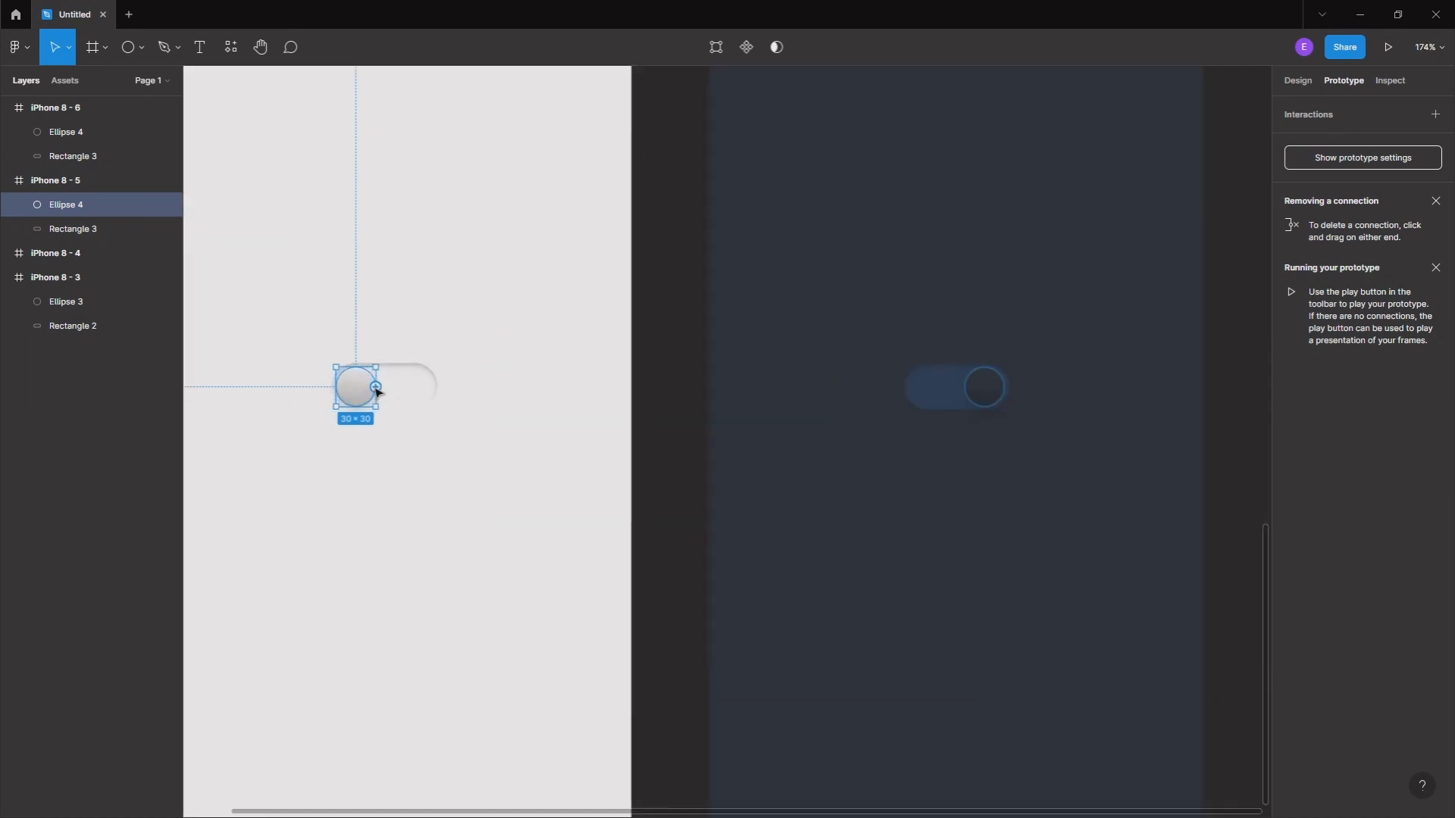
{"action": "left_click_drag", "start_coordinate": [376, 388], "coordinate": [815, 409]}
{"action": "left_click", "coordinate": [1137, 176]}
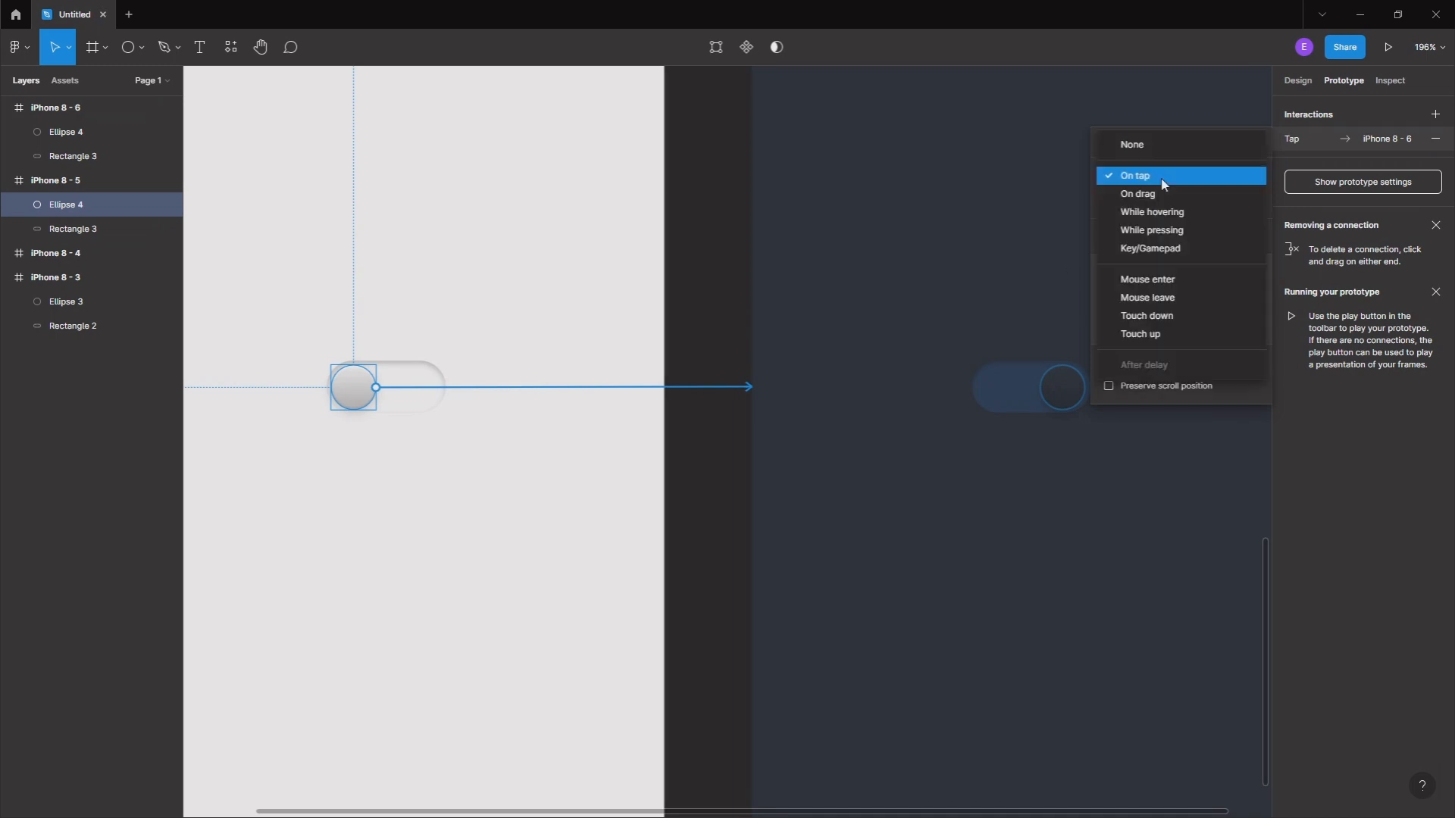
{"action": "left_click", "coordinate": [1144, 194]}
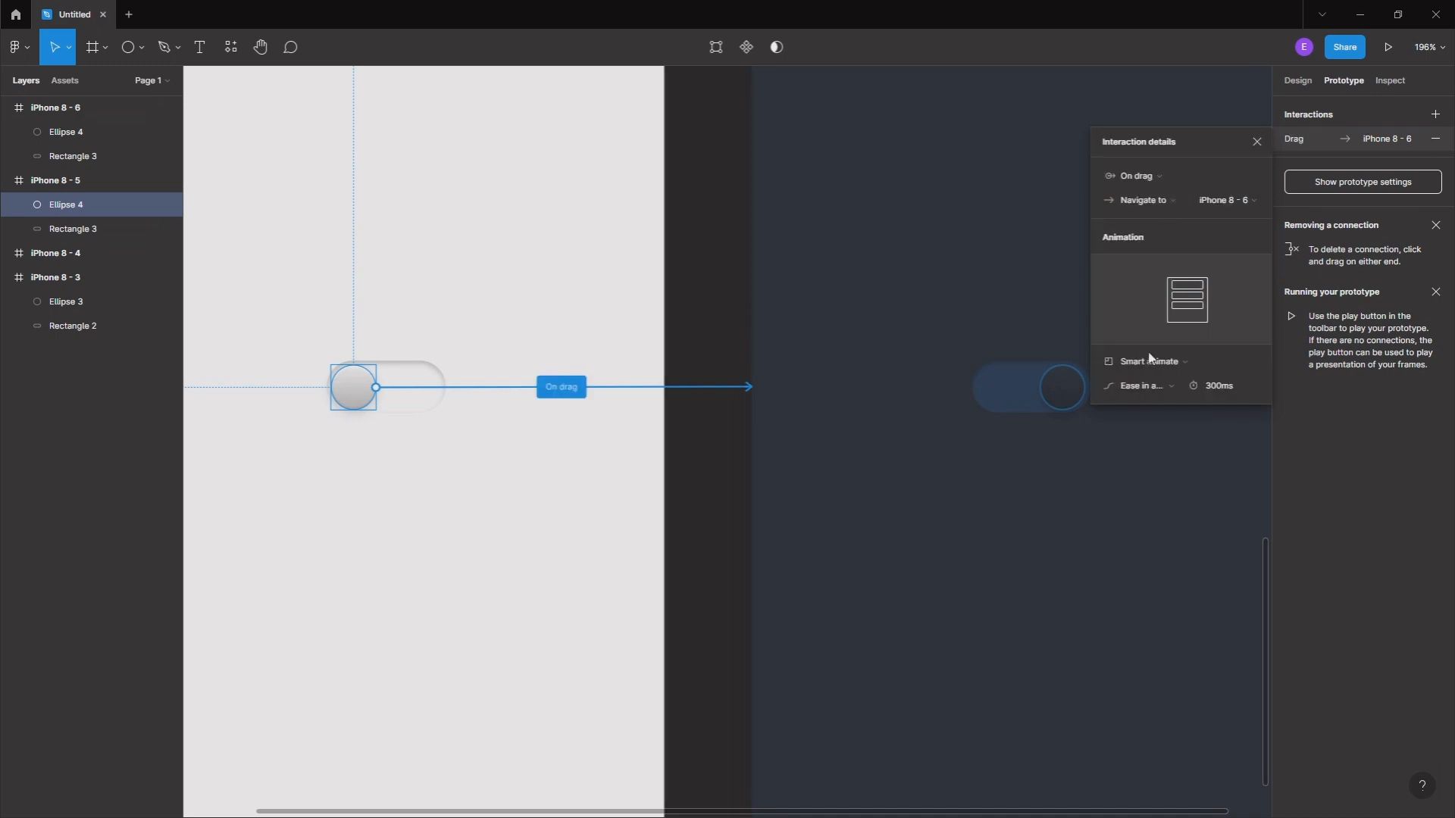
{"action": "left_click", "coordinate": [1176, 362]}
{"action": "left_click", "coordinate": [1176, 362]}
{"action": "left_click", "coordinate": [1167, 391]}
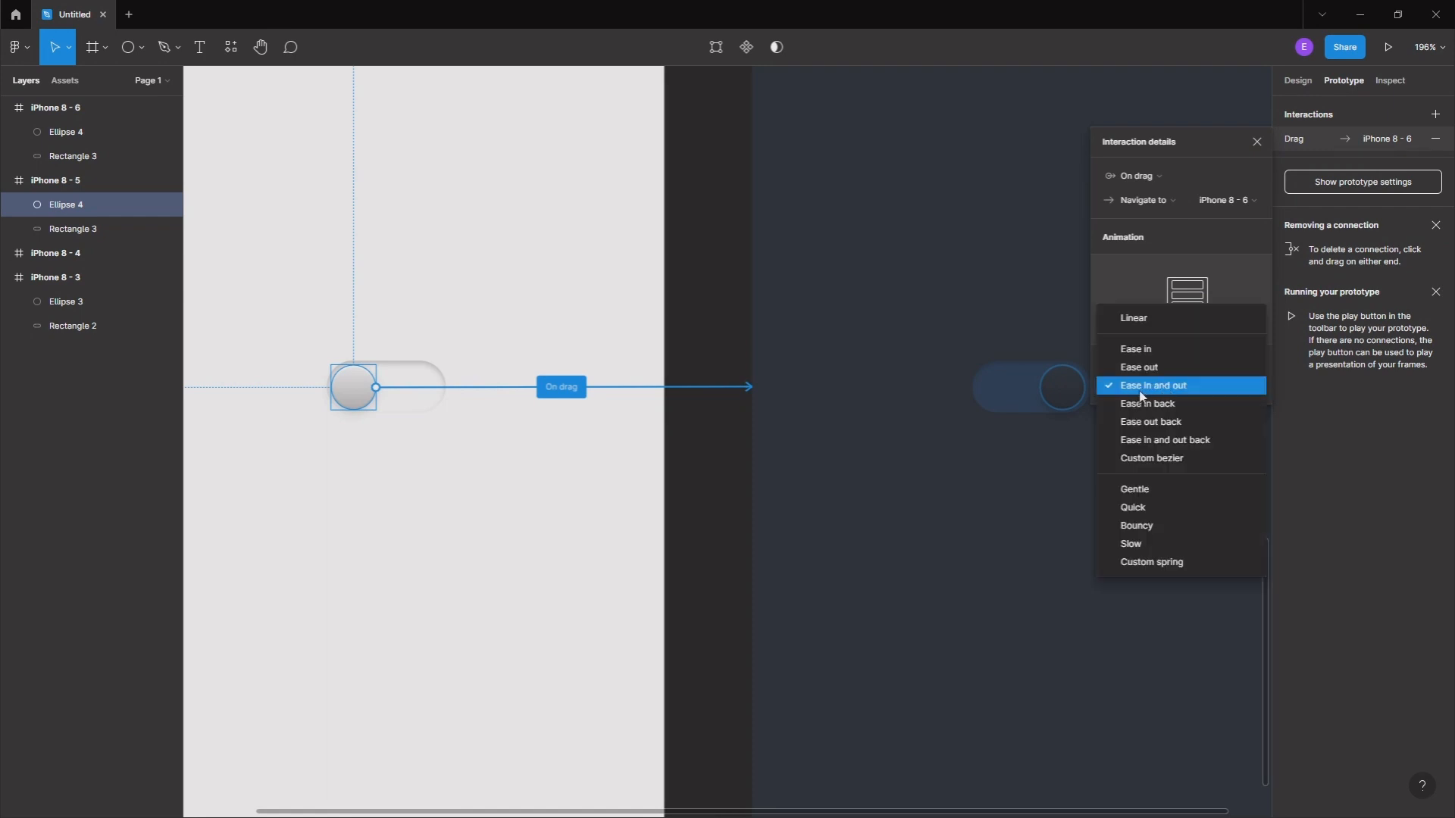
{"action": "left_click", "coordinate": [1161, 388]}
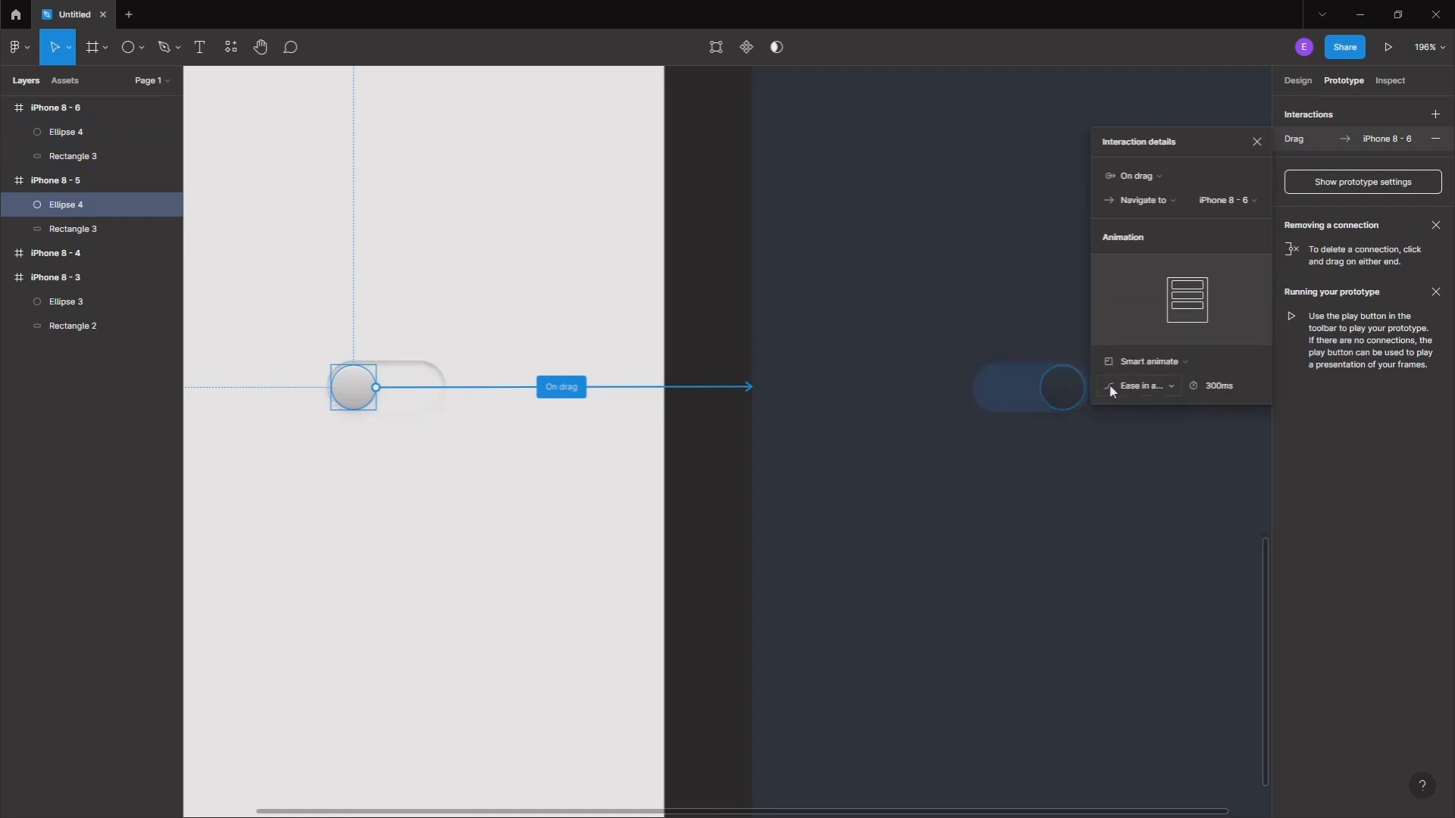
Link the dark knob in iPhone 8 - 6 back to the iPhone 8 - 5 frame On drag, with Smart animate at 300ms
{"action": "left_click", "coordinate": [1075, 399]}
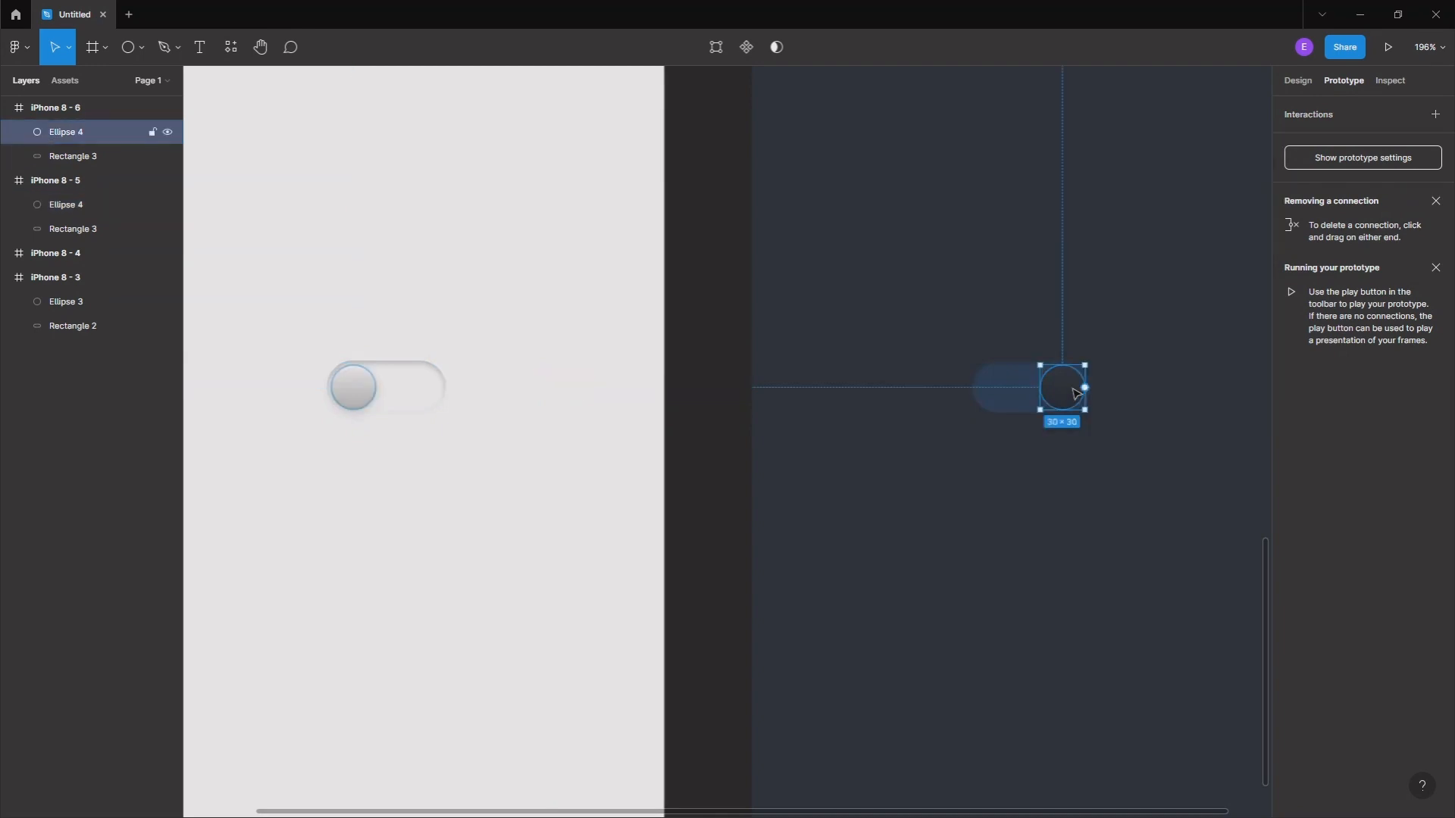
{"action": "left_click_drag", "start_coordinate": [1086, 389], "coordinate": [635, 372]}
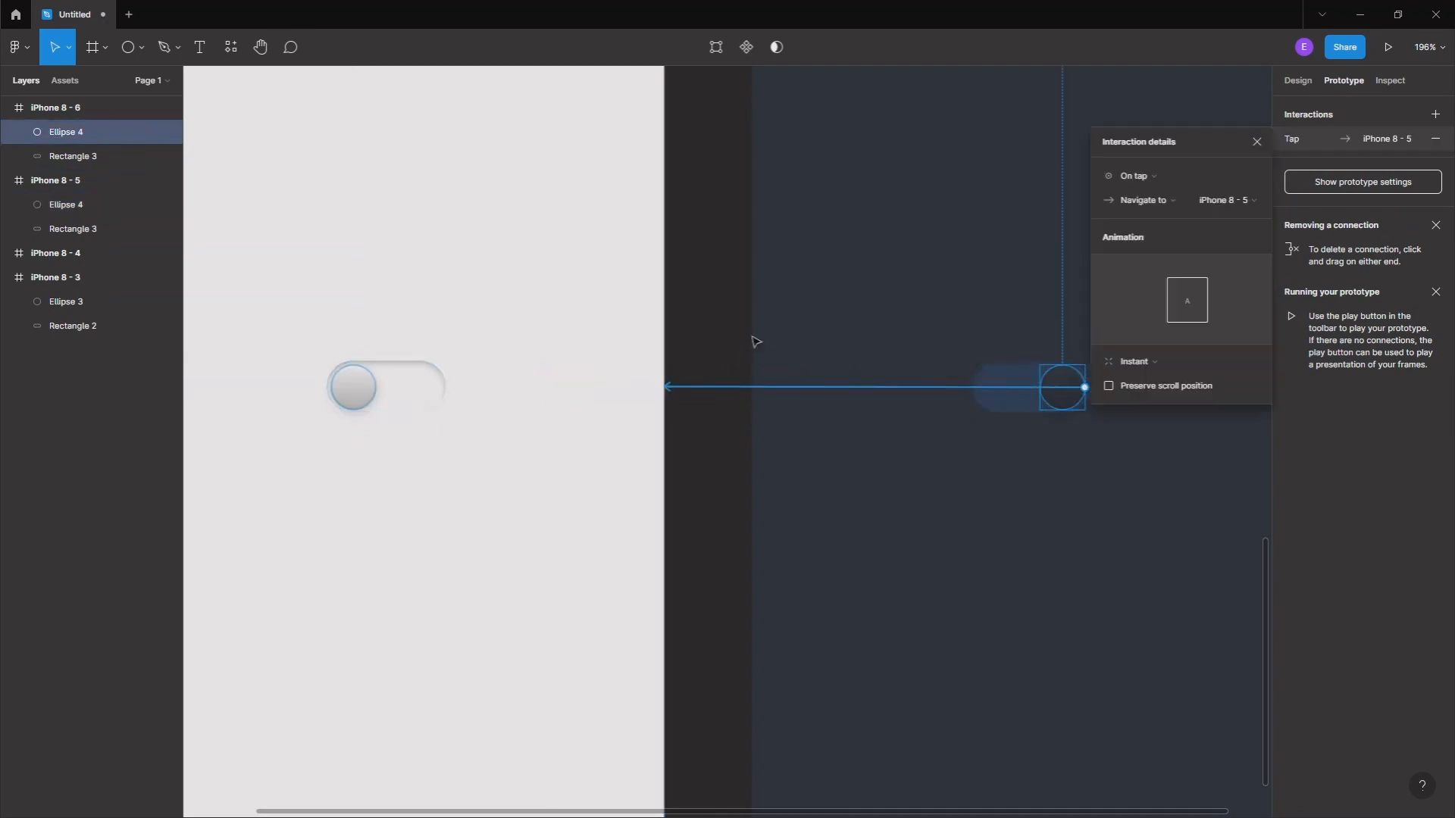
{"action": "left_click", "coordinate": [1157, 184]}
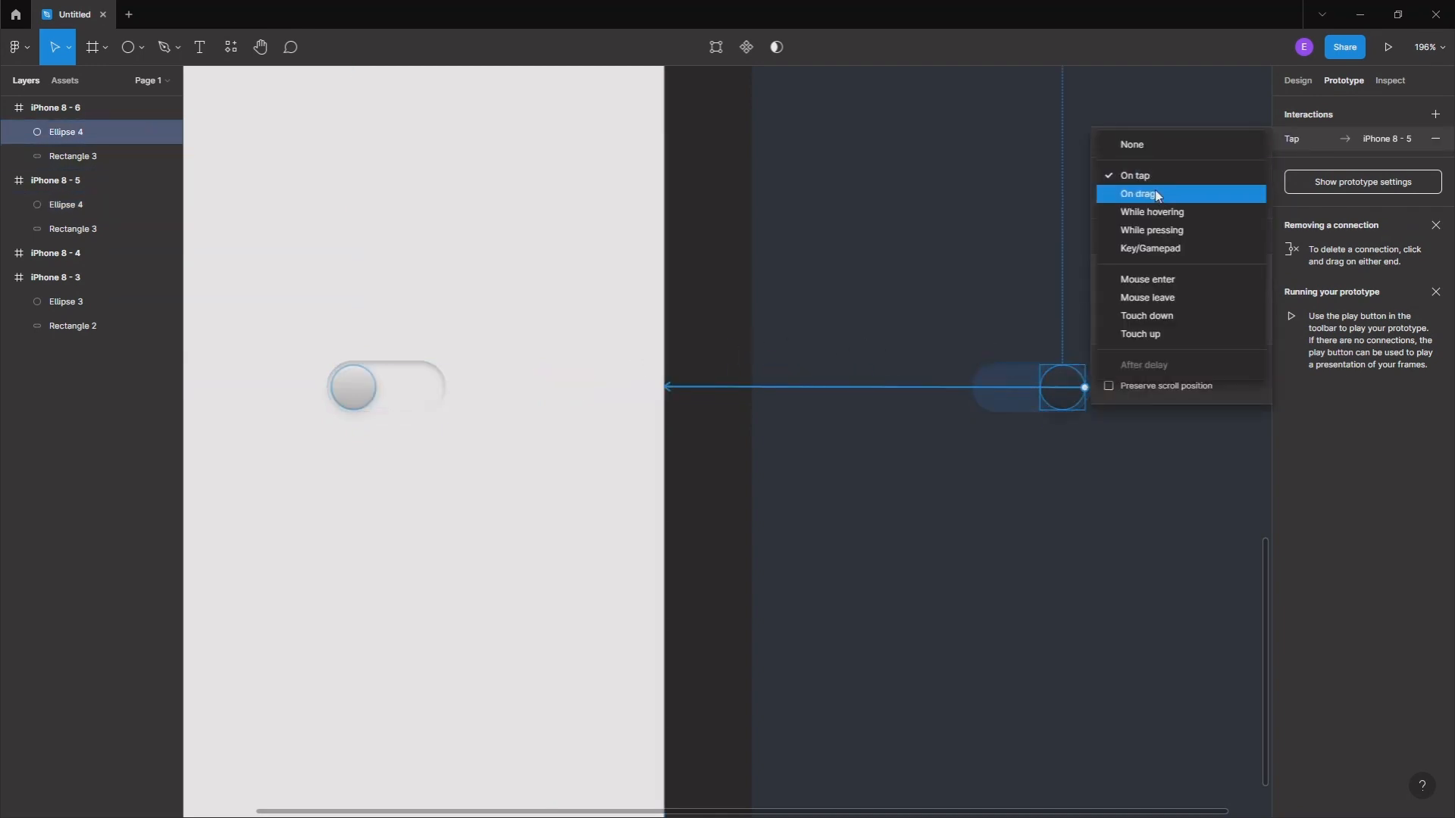
{"action": "left_click", "coordinate": [1157, 195]}
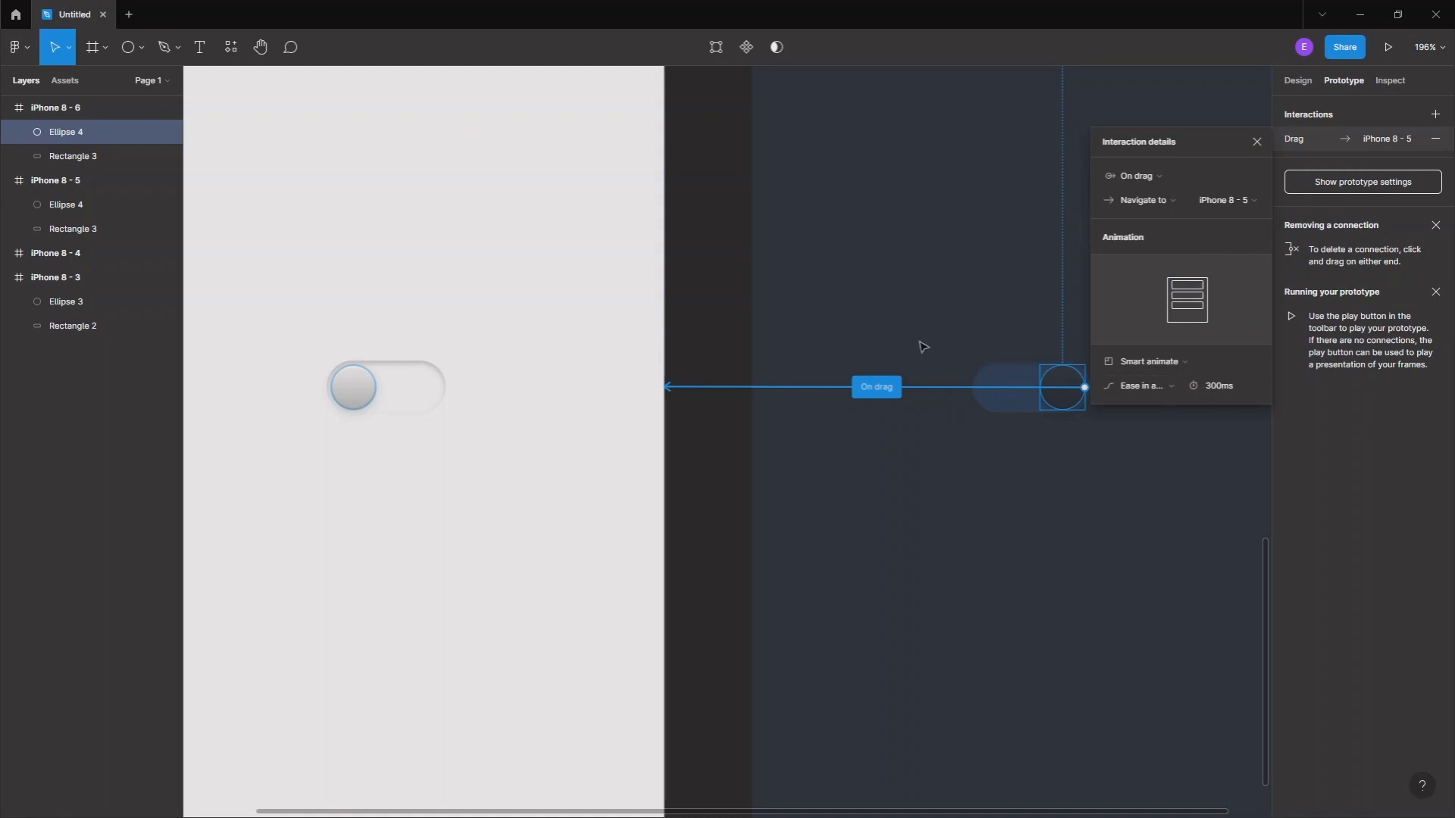
{"action": "left_click", "coordinate": [1002, 474]}
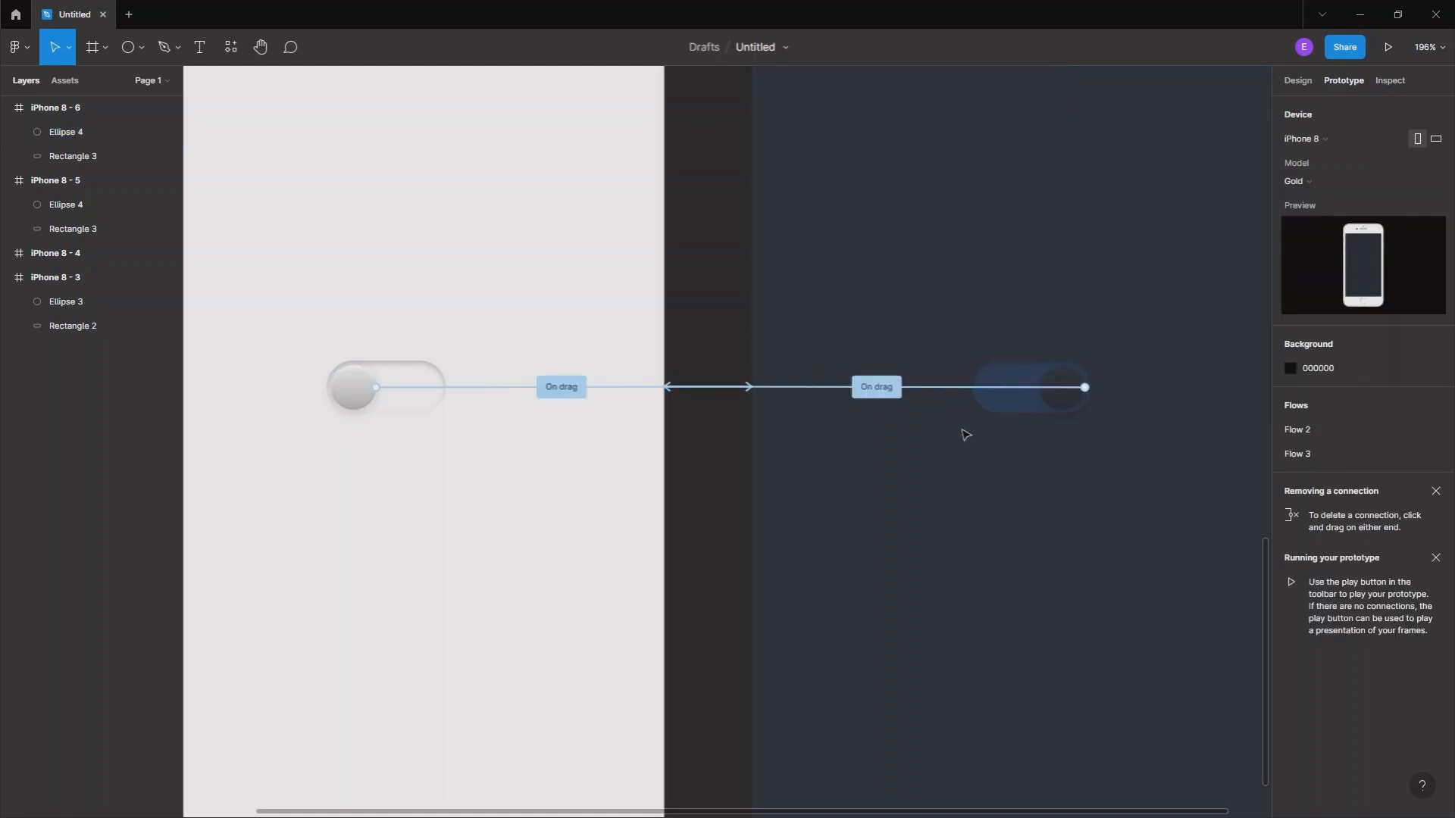
{"action": "scroll", "coordinate": [780, 412], "scroll_direction": "down", "scroll_amount": 2}
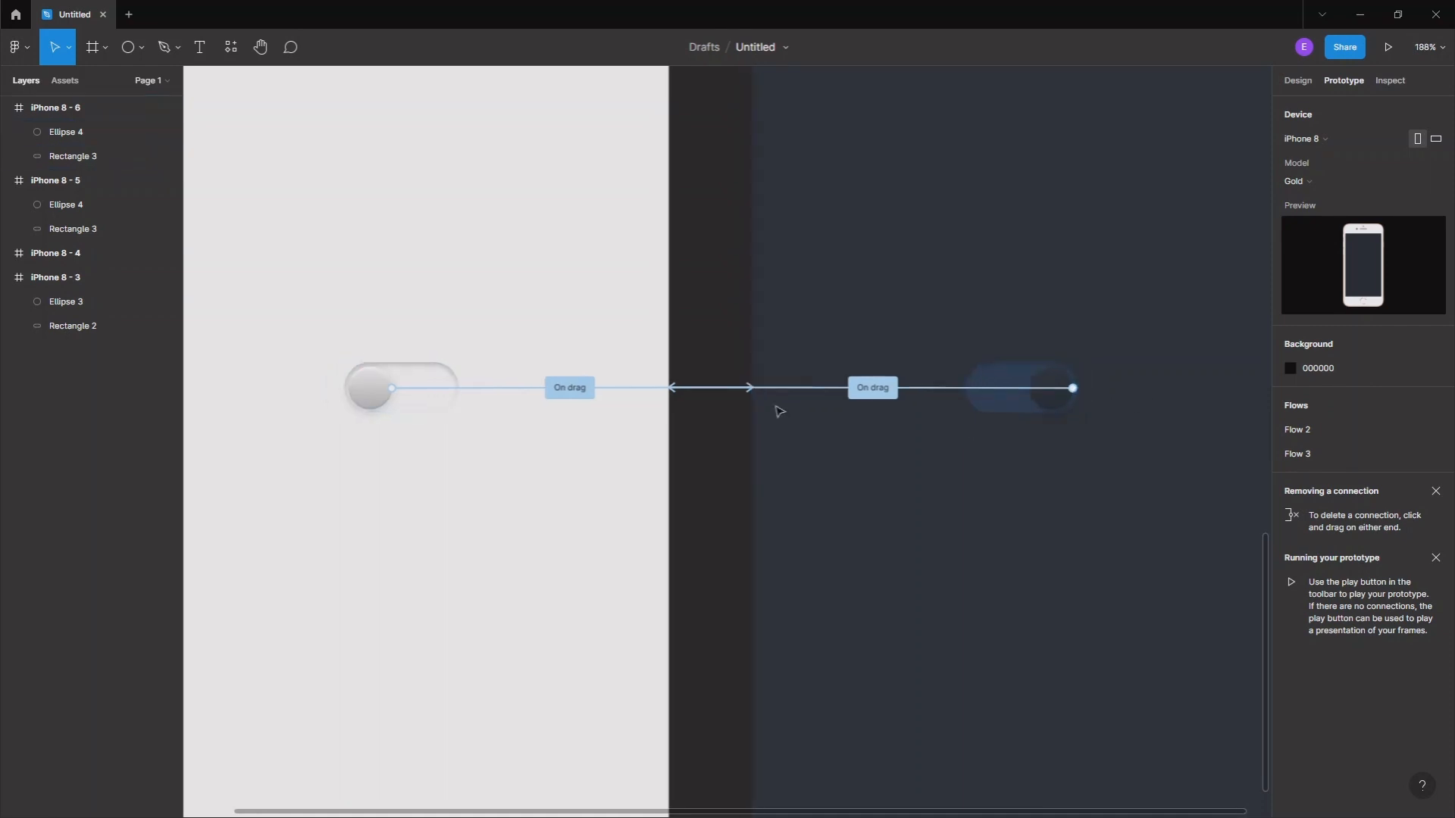
Run the prototype preview in Flow 2 and test switching the toggle between light and dark mode
{"action": "left_click", "coordinate": [1388, 48]}
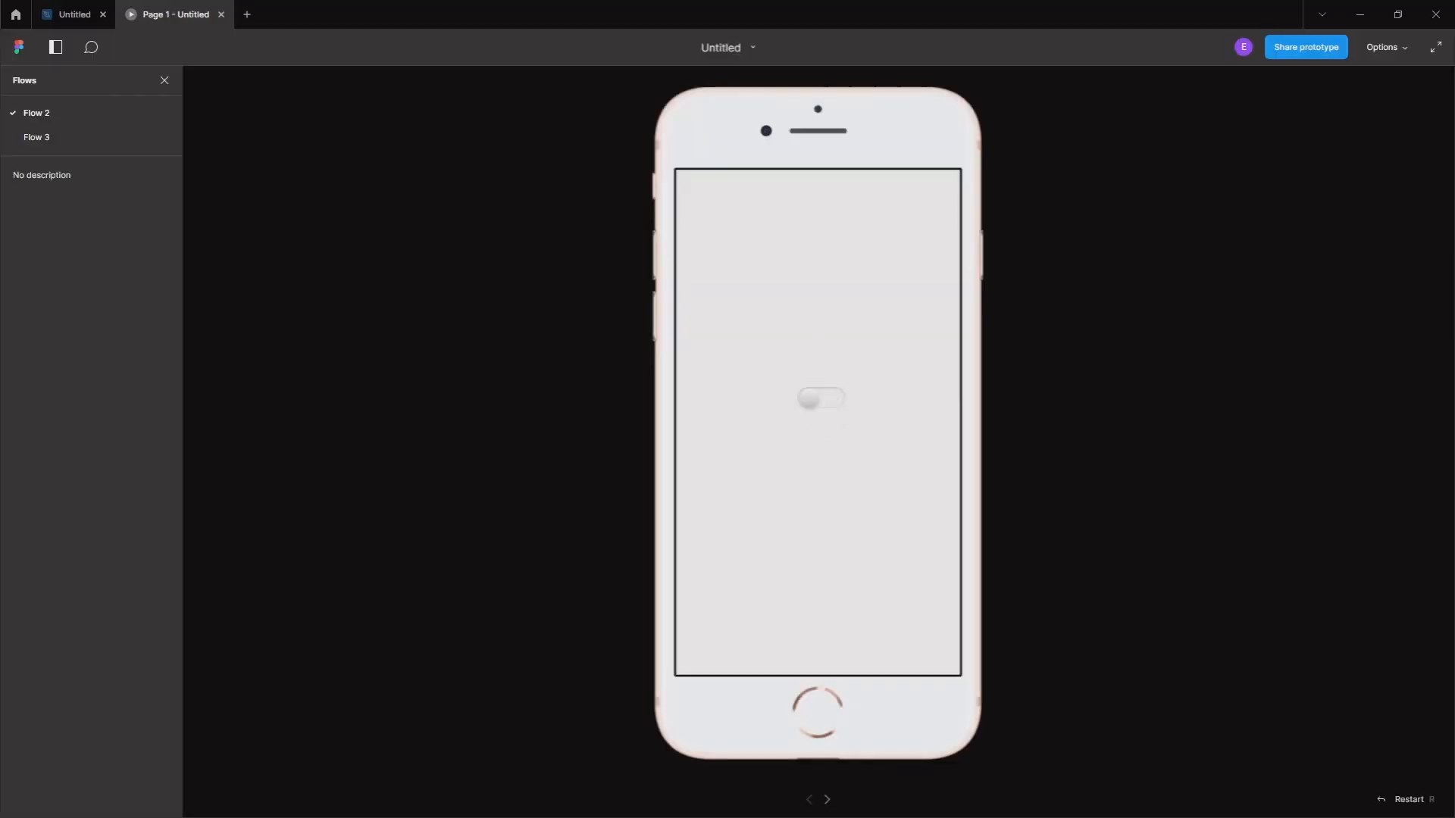
{"action": "left_click", "coordinate": [824, 398]}
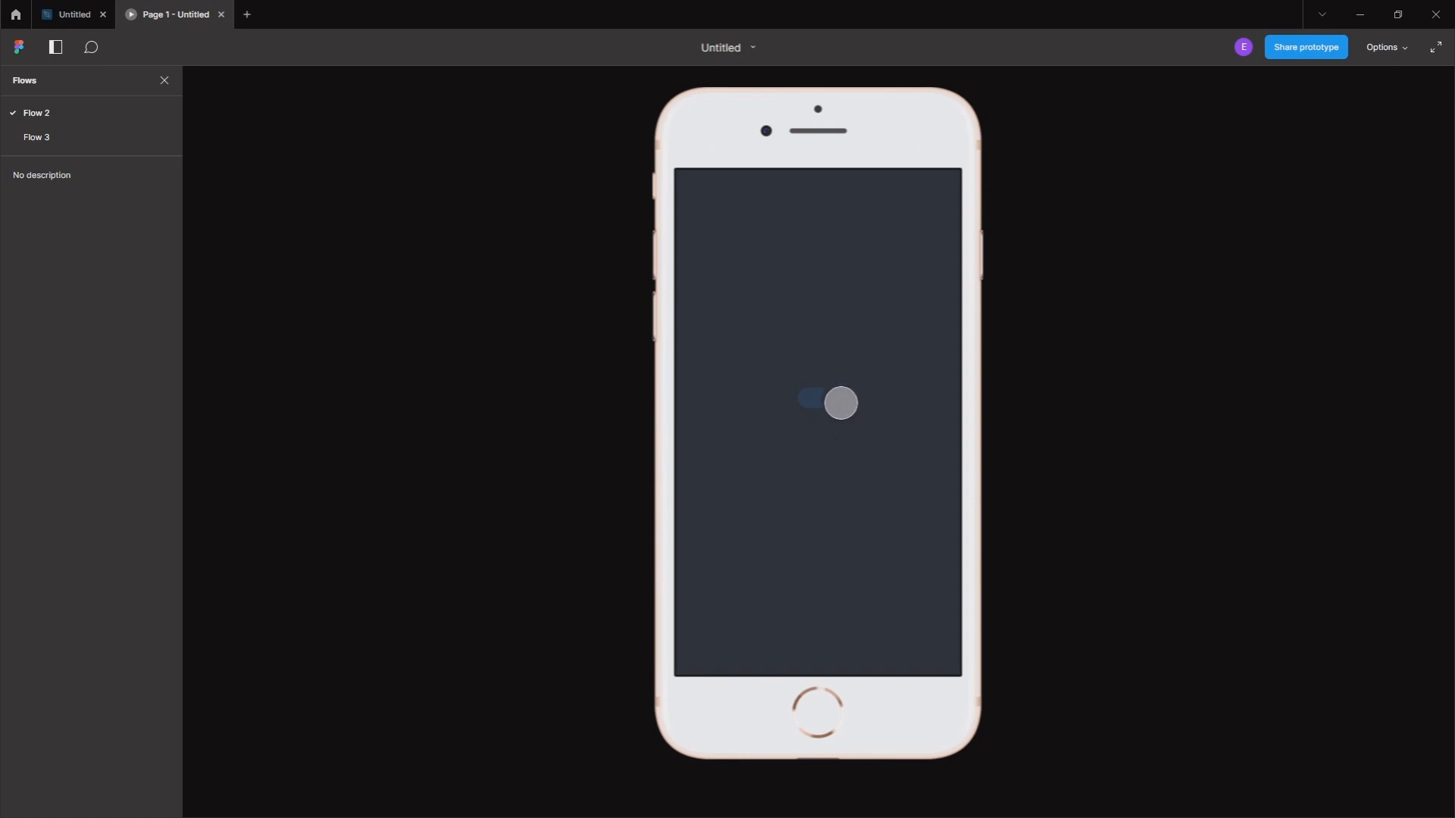
{"action": "left_click", "coordinate": [829, 398]}
{"action": "left_click", "coordinate": [812, 399]}
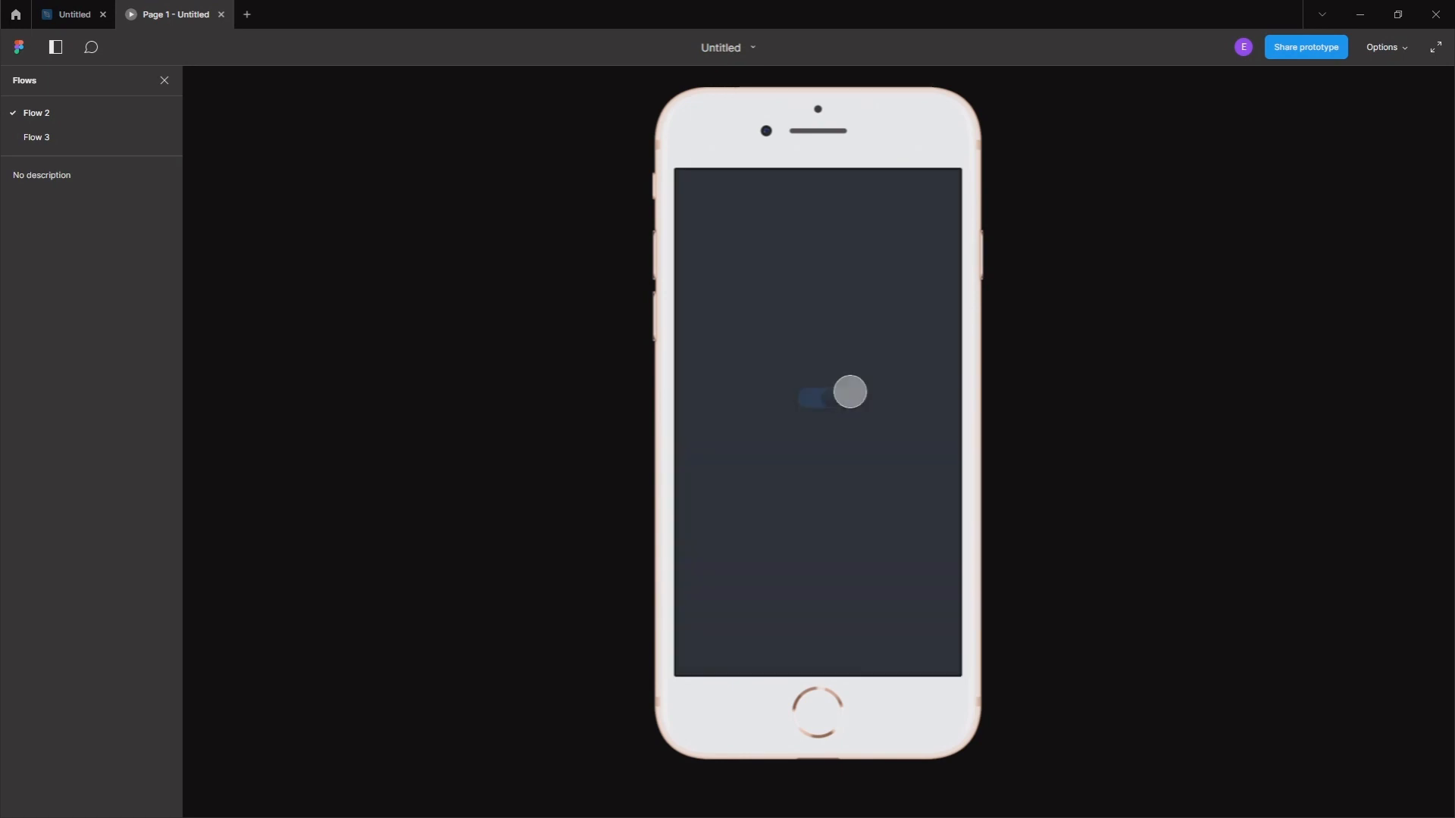
{"action": "left_click", "coordinate": [828, 398]}
{"action": "left_click", "coordinate": [819, 398]}
{"action": "left_click", "coordinate": [804, 392]}
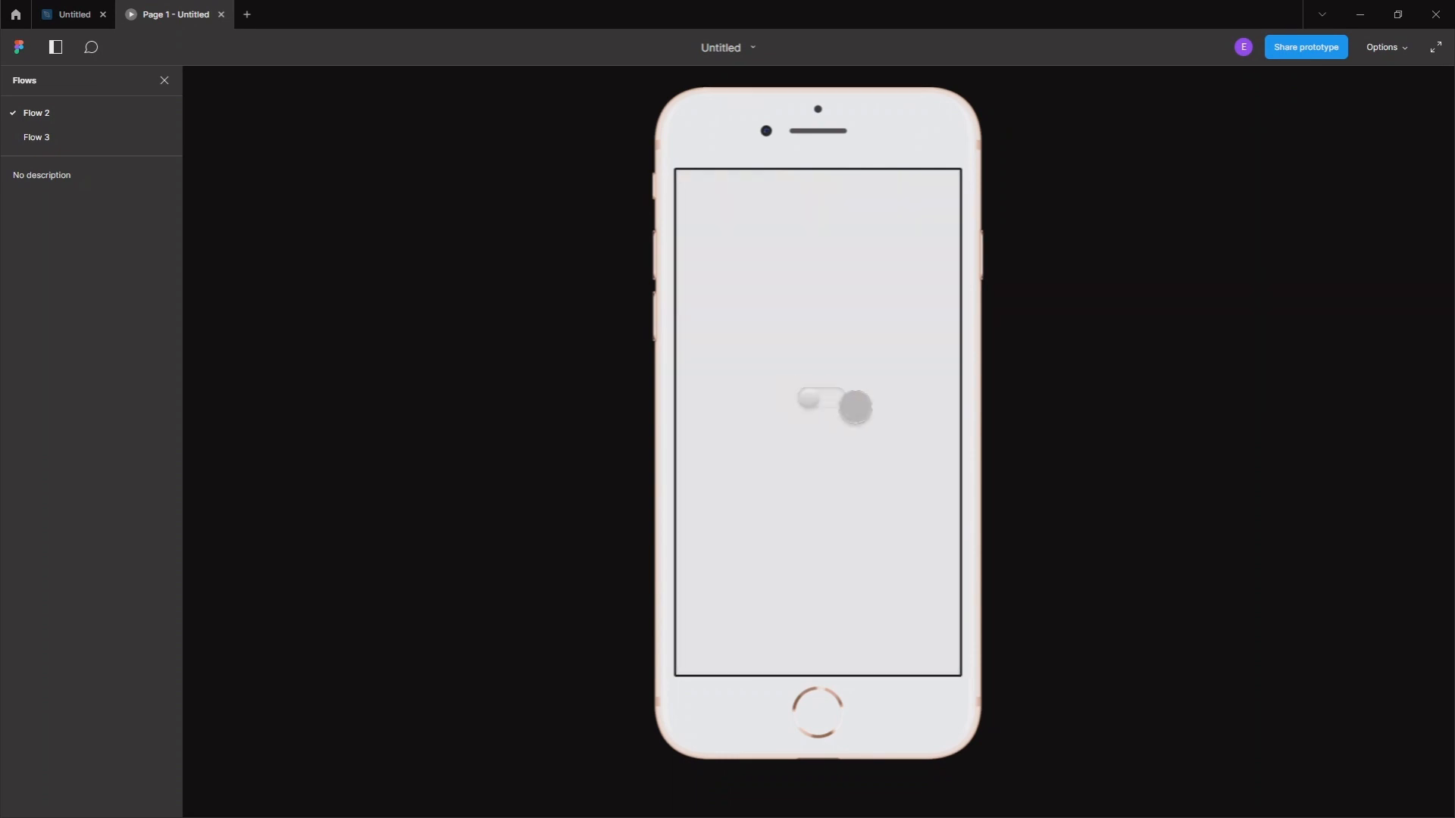